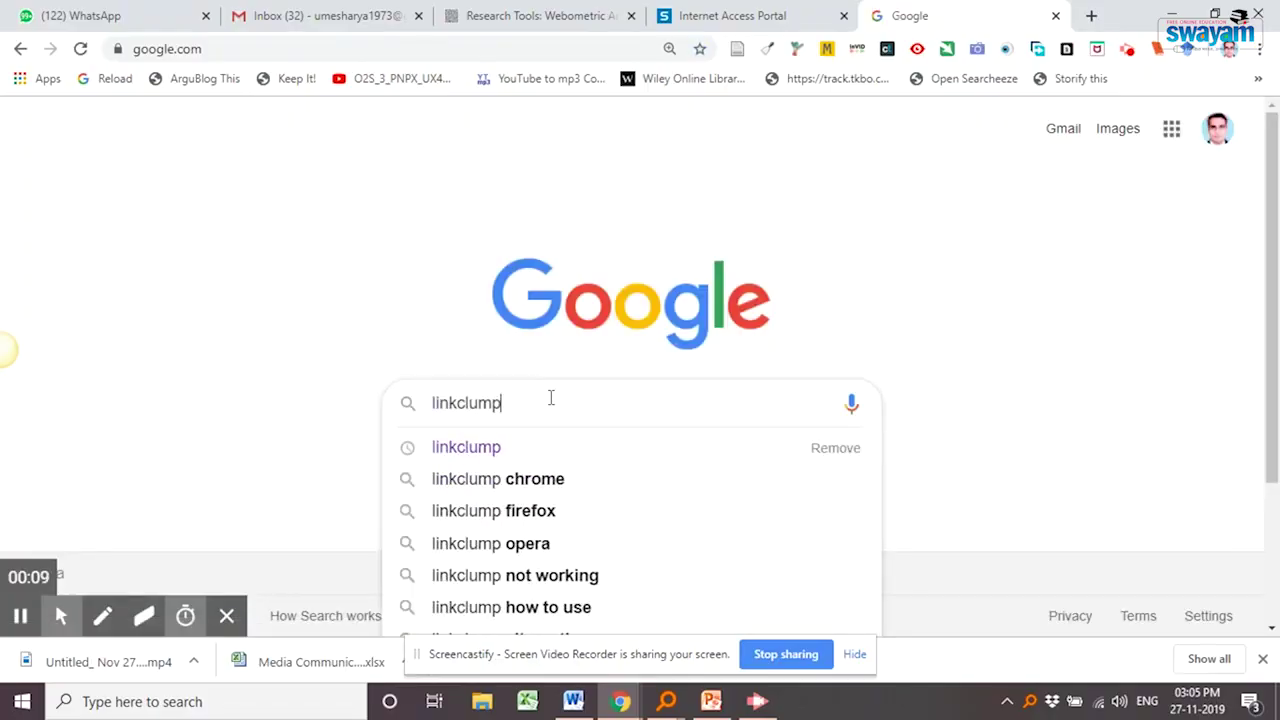
- Run a site:hindustantimes.com search from the address bar
key(Return)
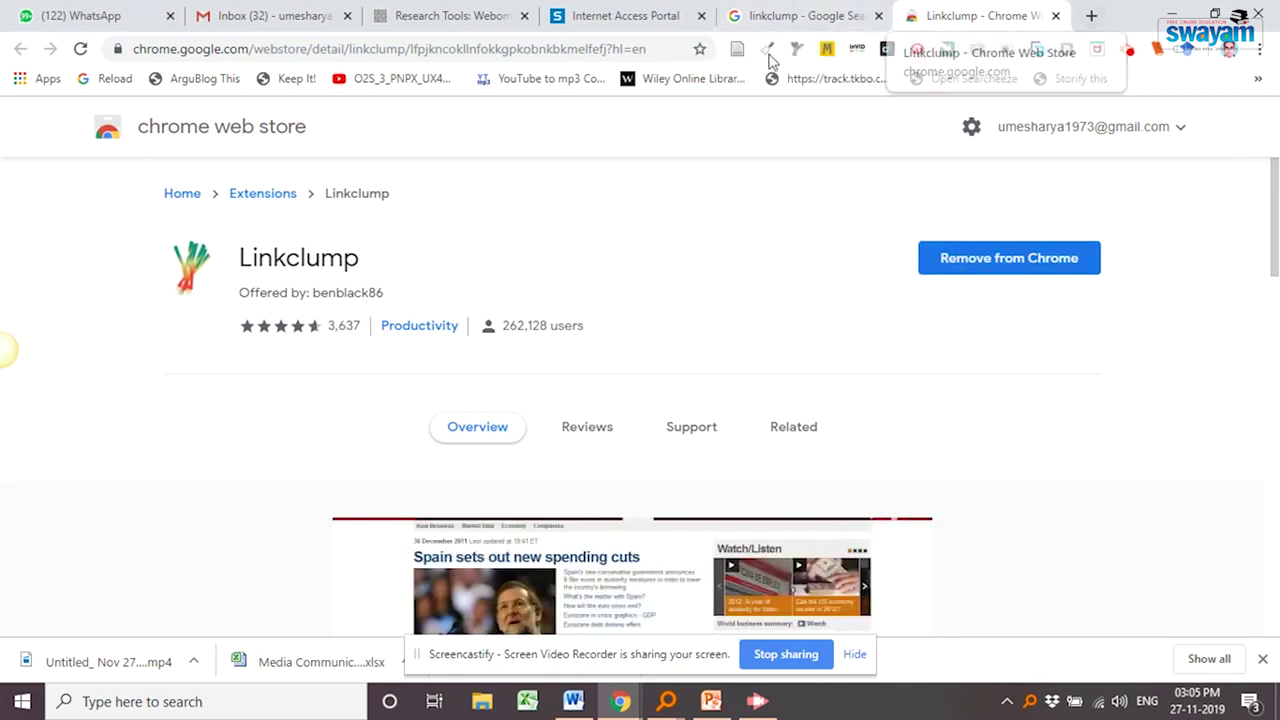
click(560, 52)
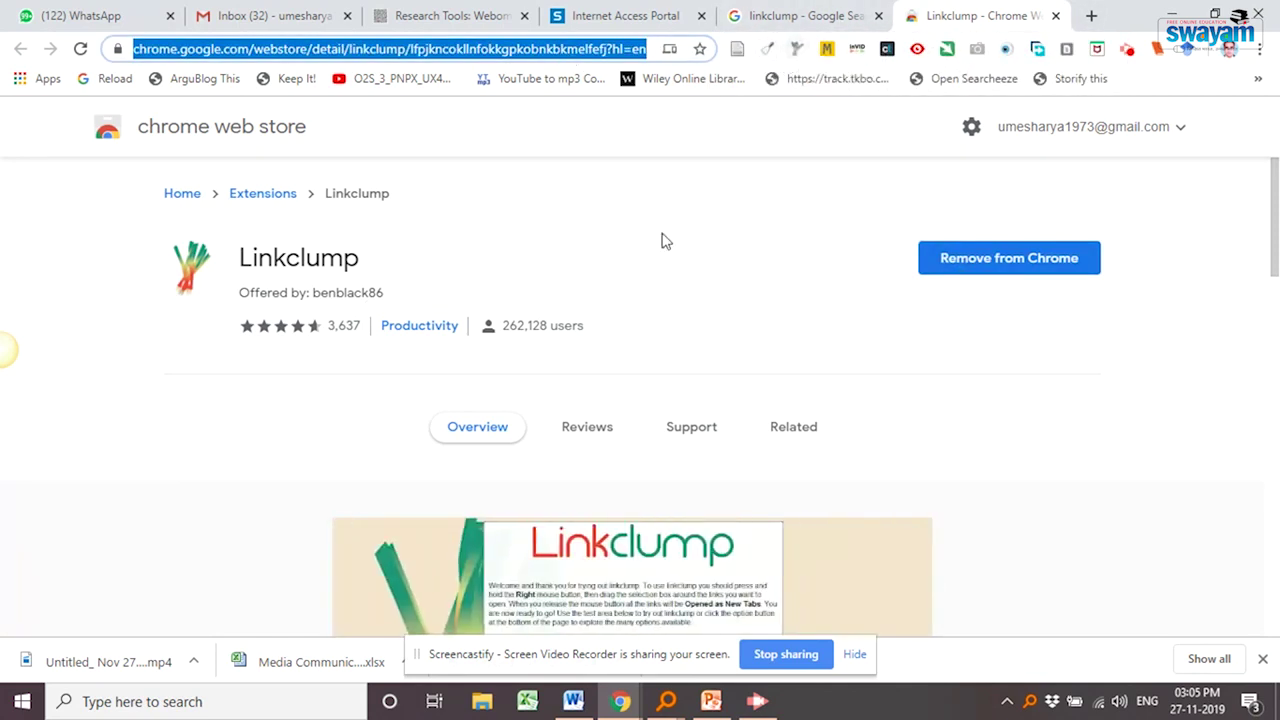
text(hindustan)
key(End)
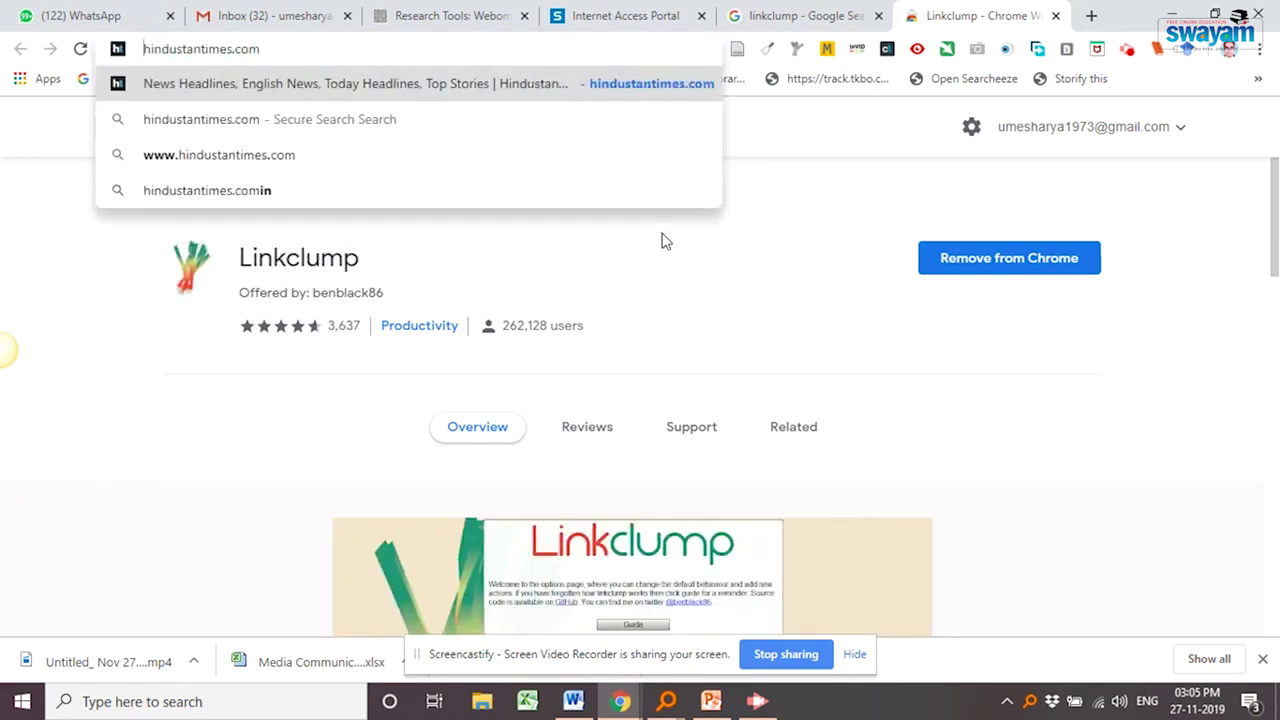
key(Home)
text(site:)
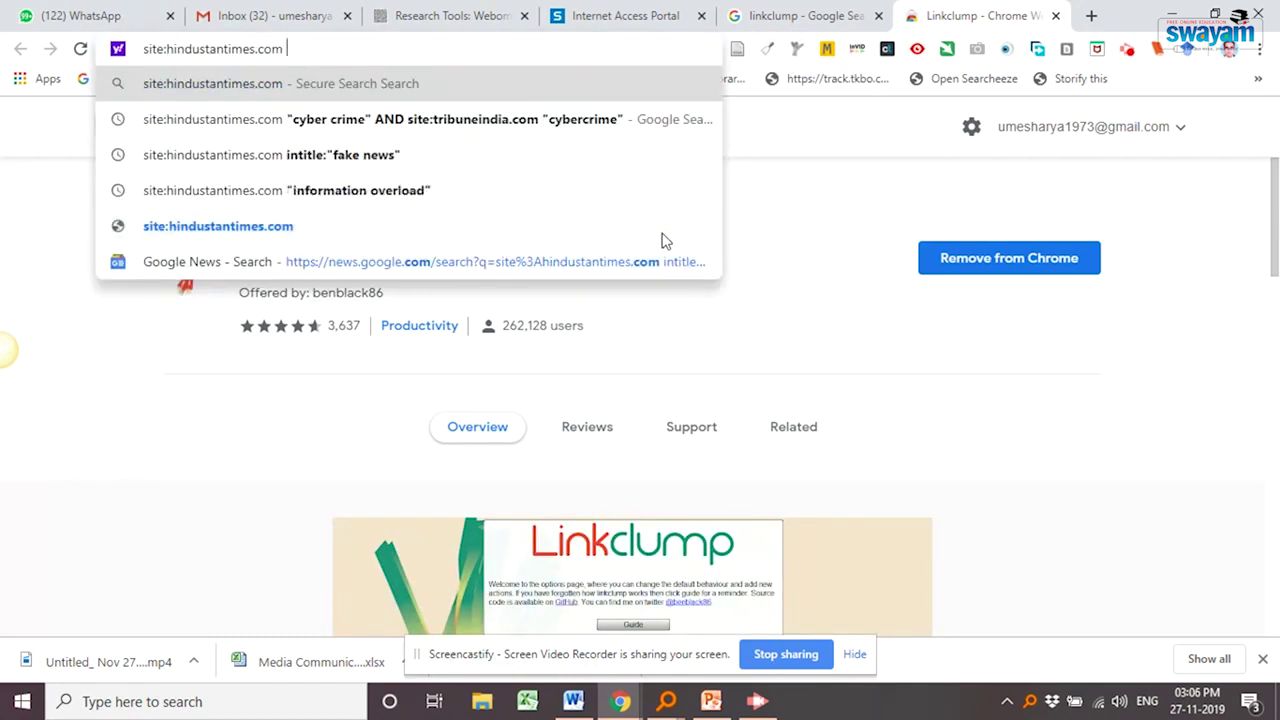
key(Return)
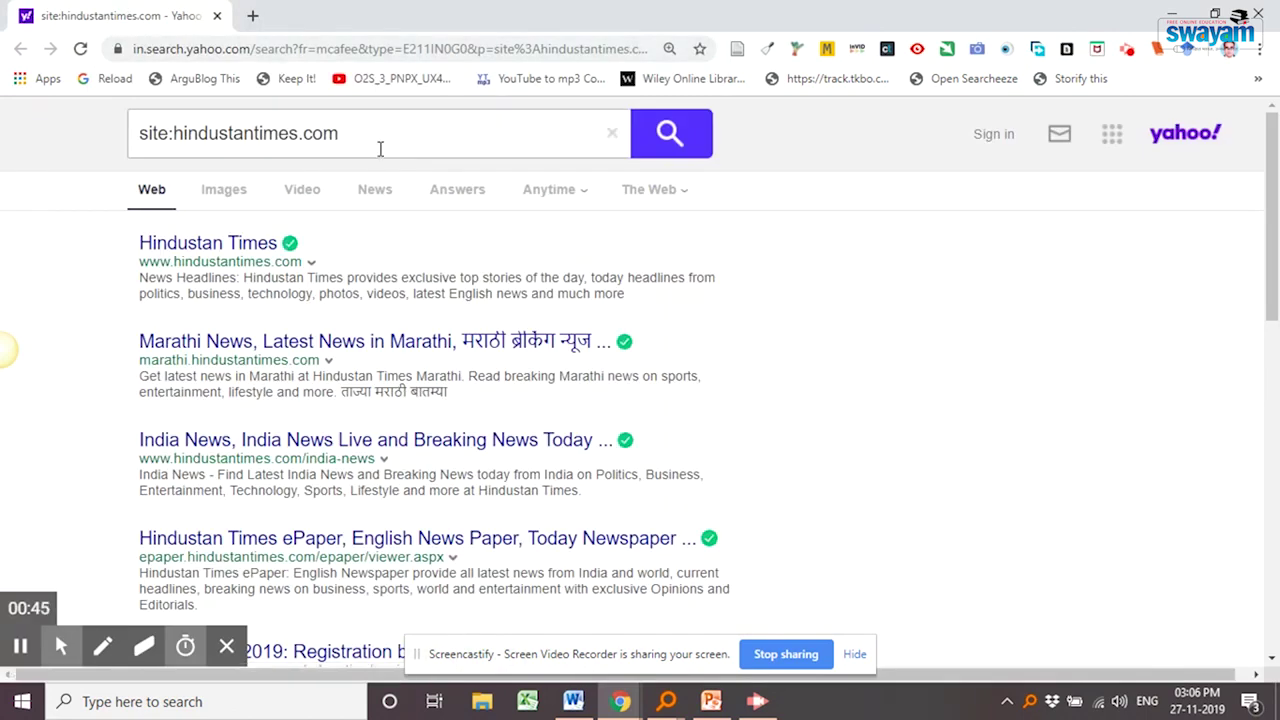
- Narrow the Yahoo query to "cybercrime" and scroll through the 6,740 results
click(391, 134)
text("cybercrime)
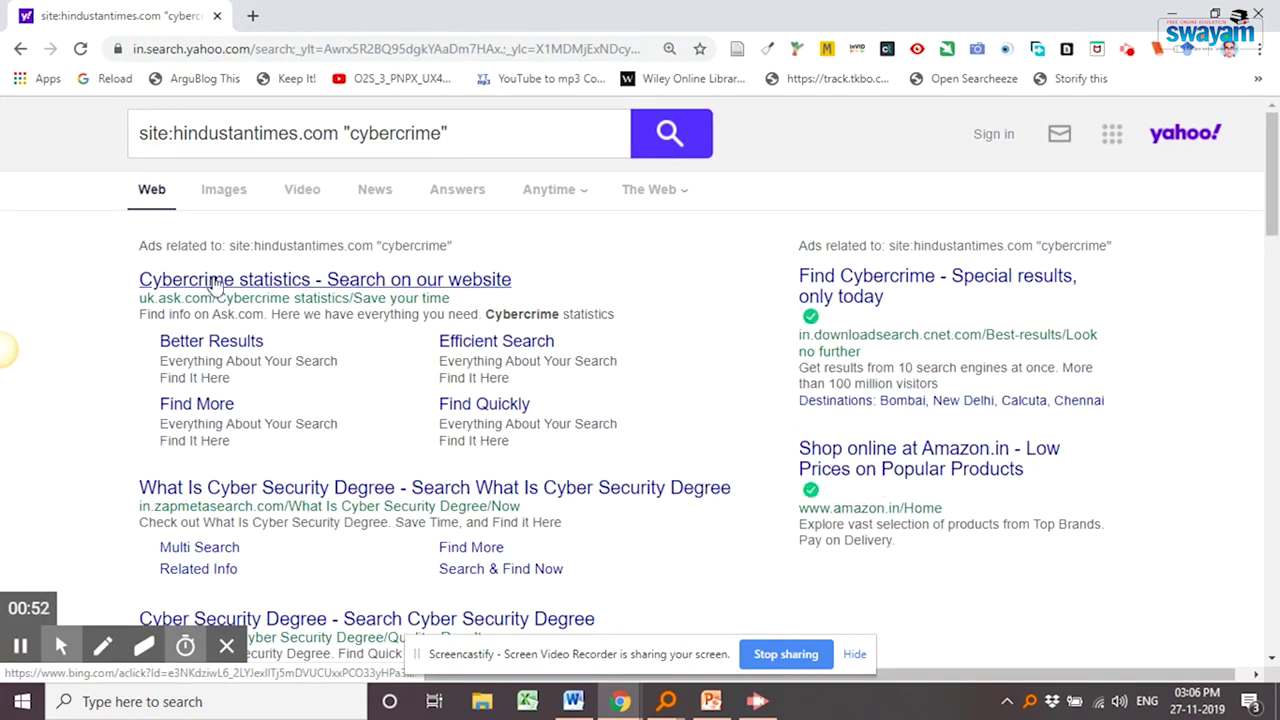
scroll(214, 286, down, 10)
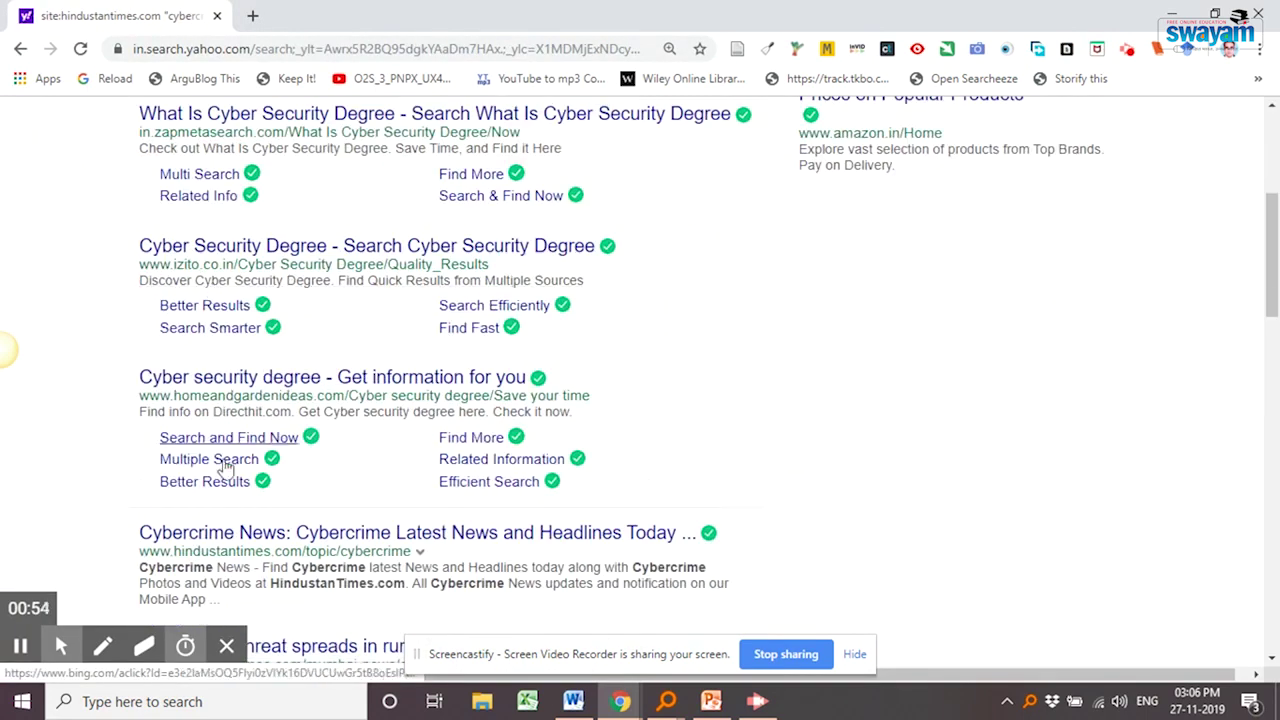
scroll(88, 305, up, 3)
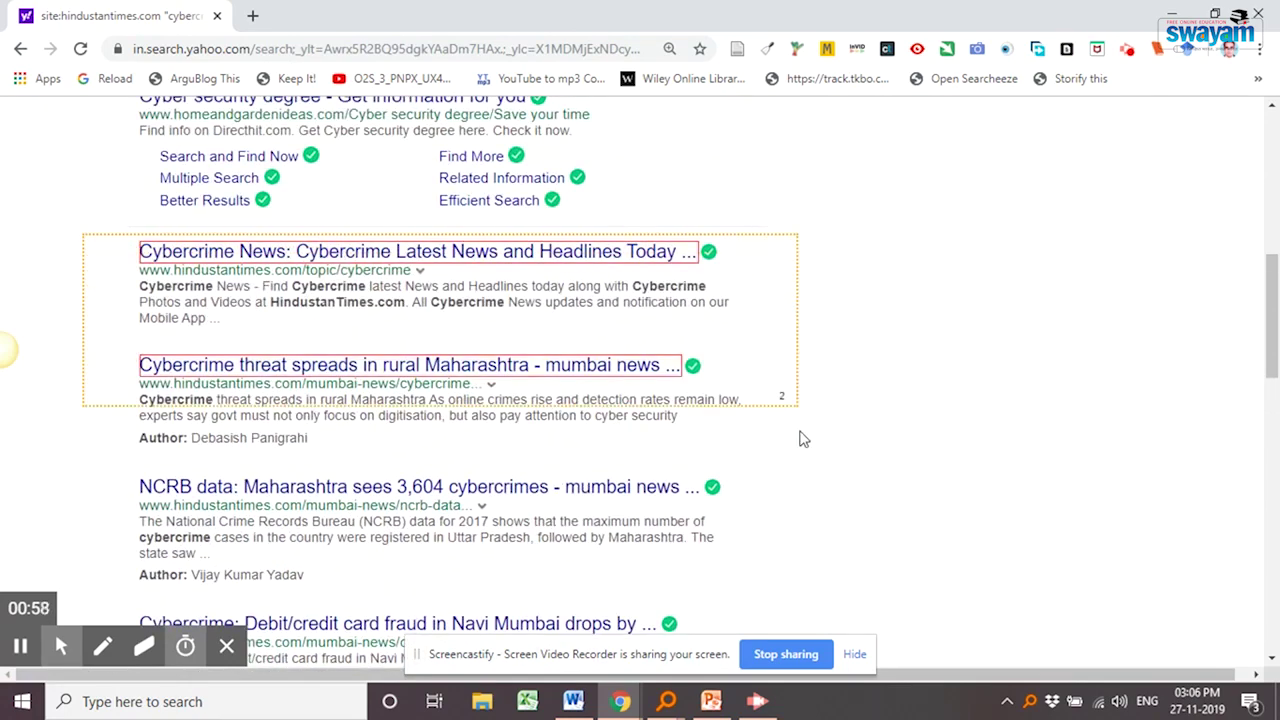
scroll(800, 650, down, 10)
scroll(806, 680, down, 3)
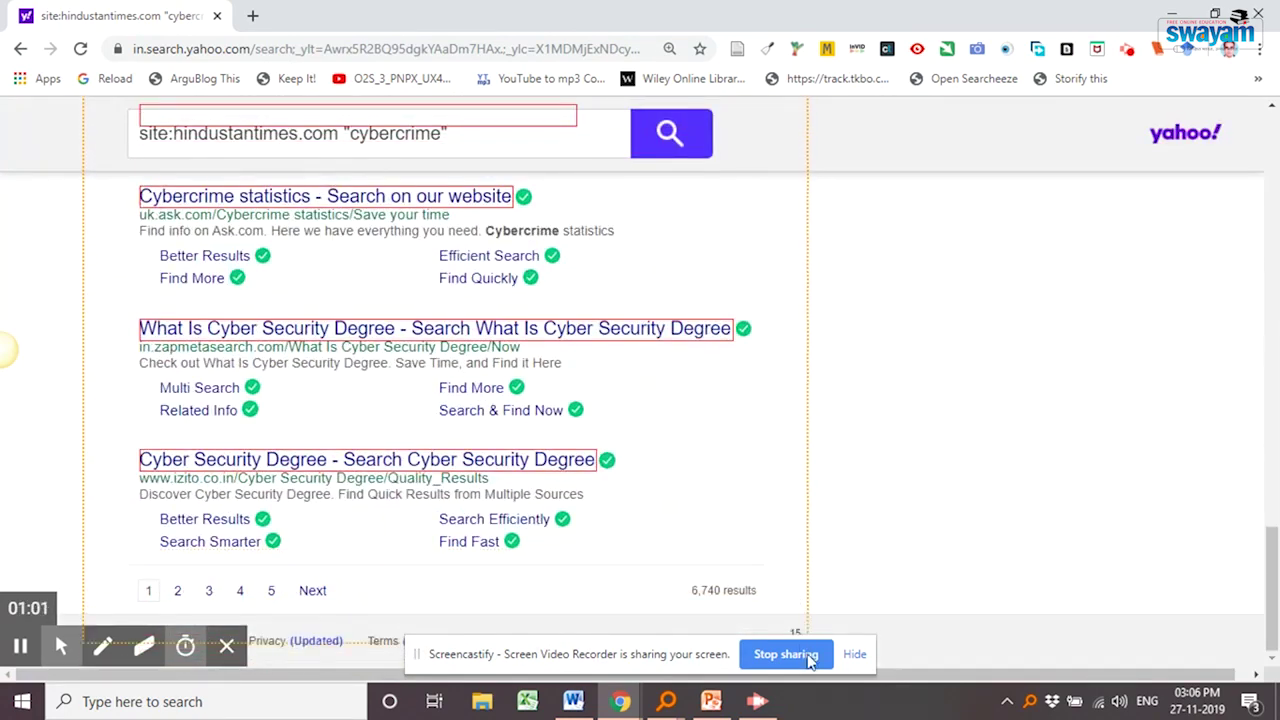
- Paste the copied titles and URLs into cell A1 of a new workbook and autofit column A
click(527, 701)
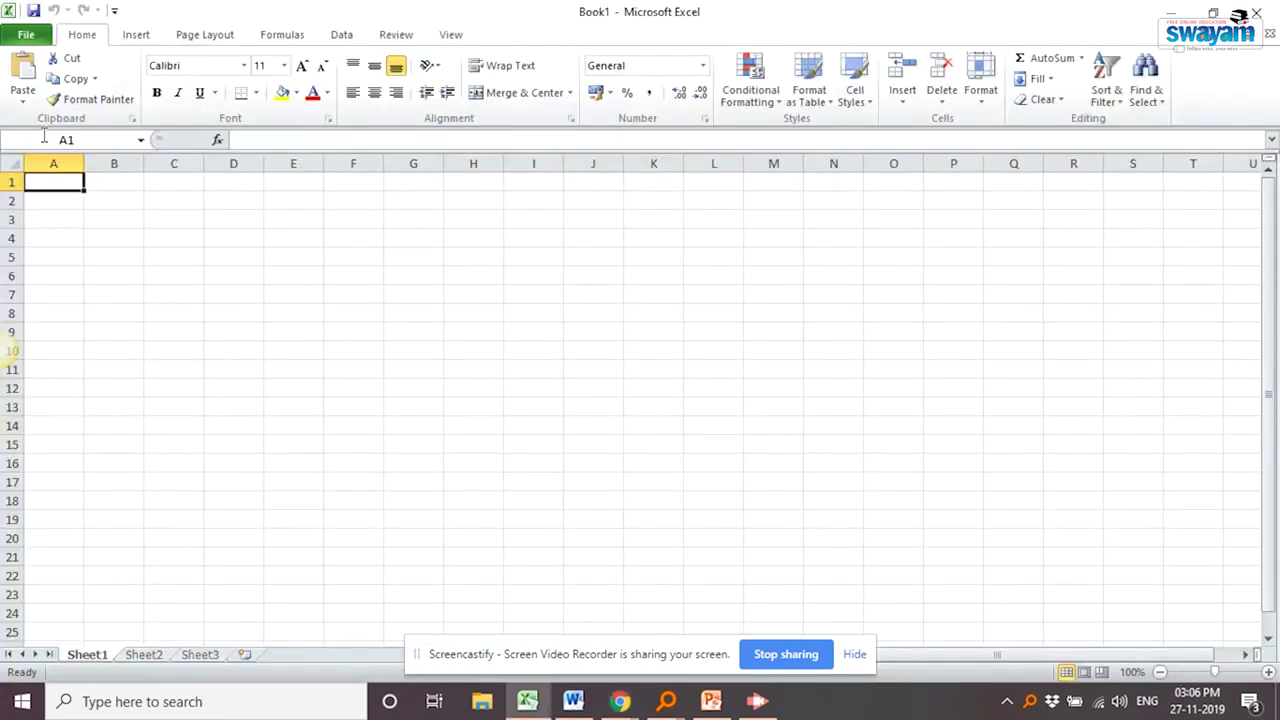
right_click(58, 188)
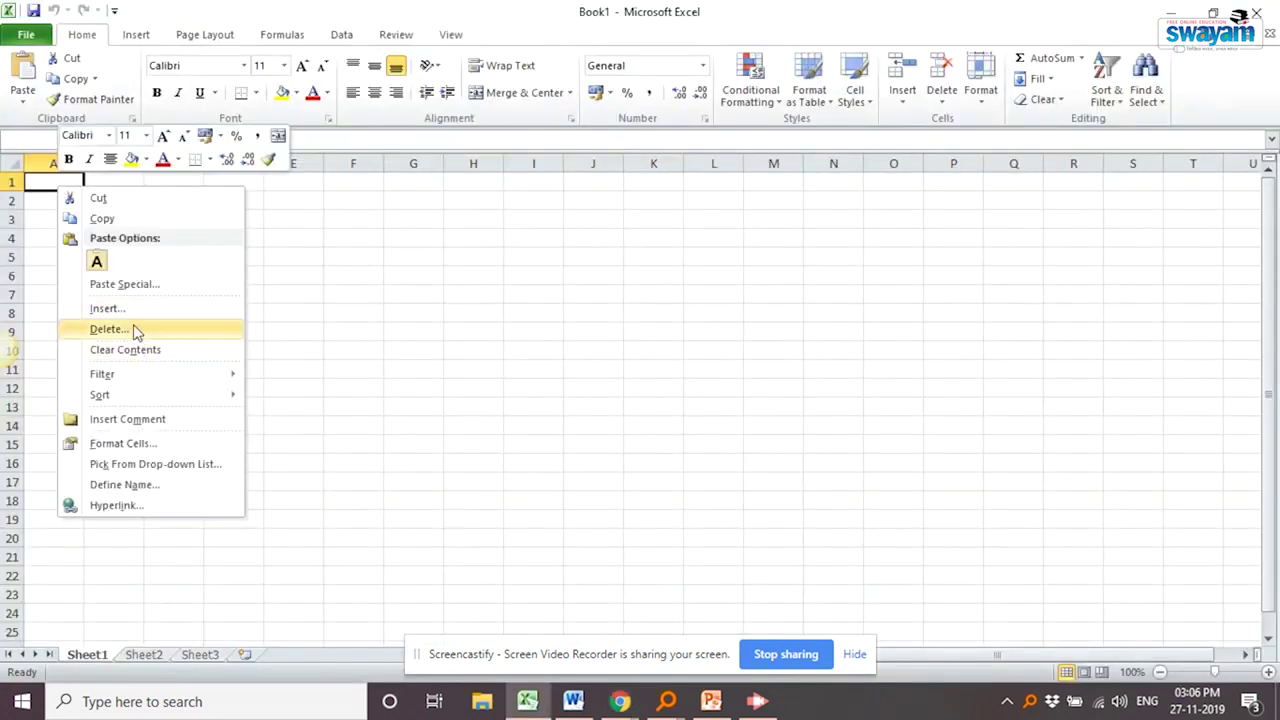
click(12, 166)
key(ctrl+v)
click(293, 500)
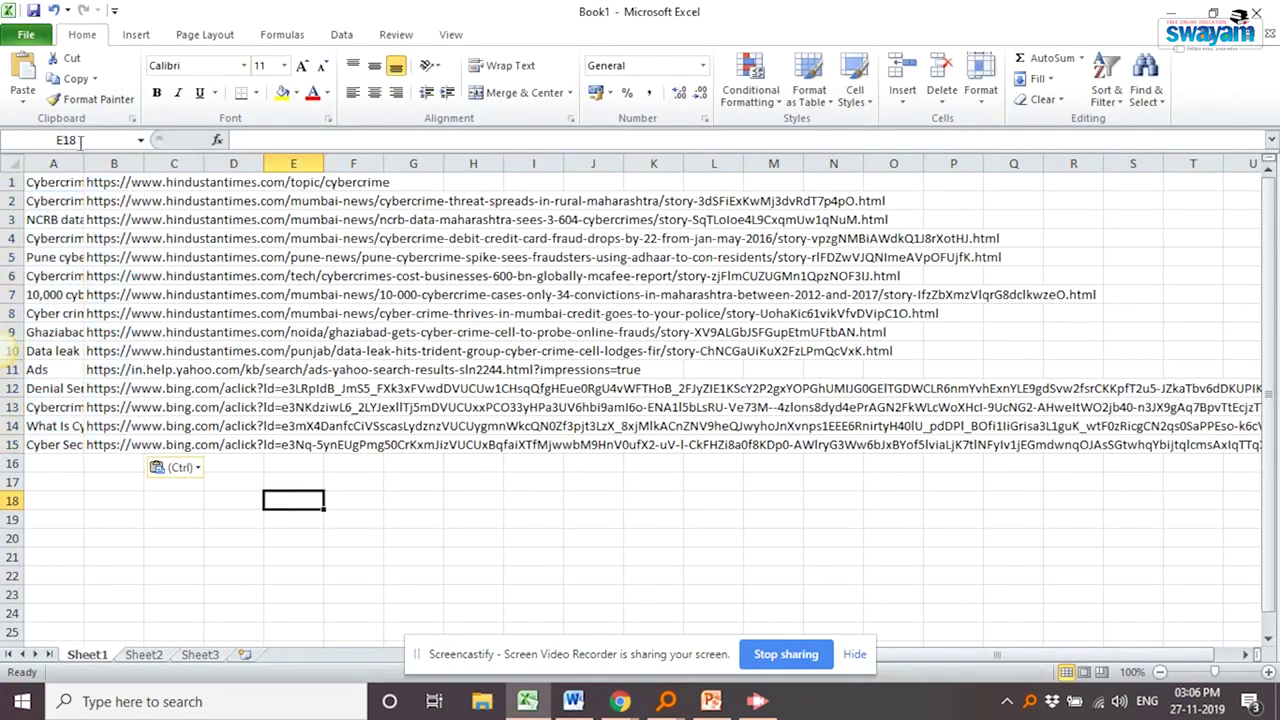
double_click(83, 164)
- Select the titles in column A and the URLs in column B to clear them
drag(106, 188, 120, 444)
click(120, 444)
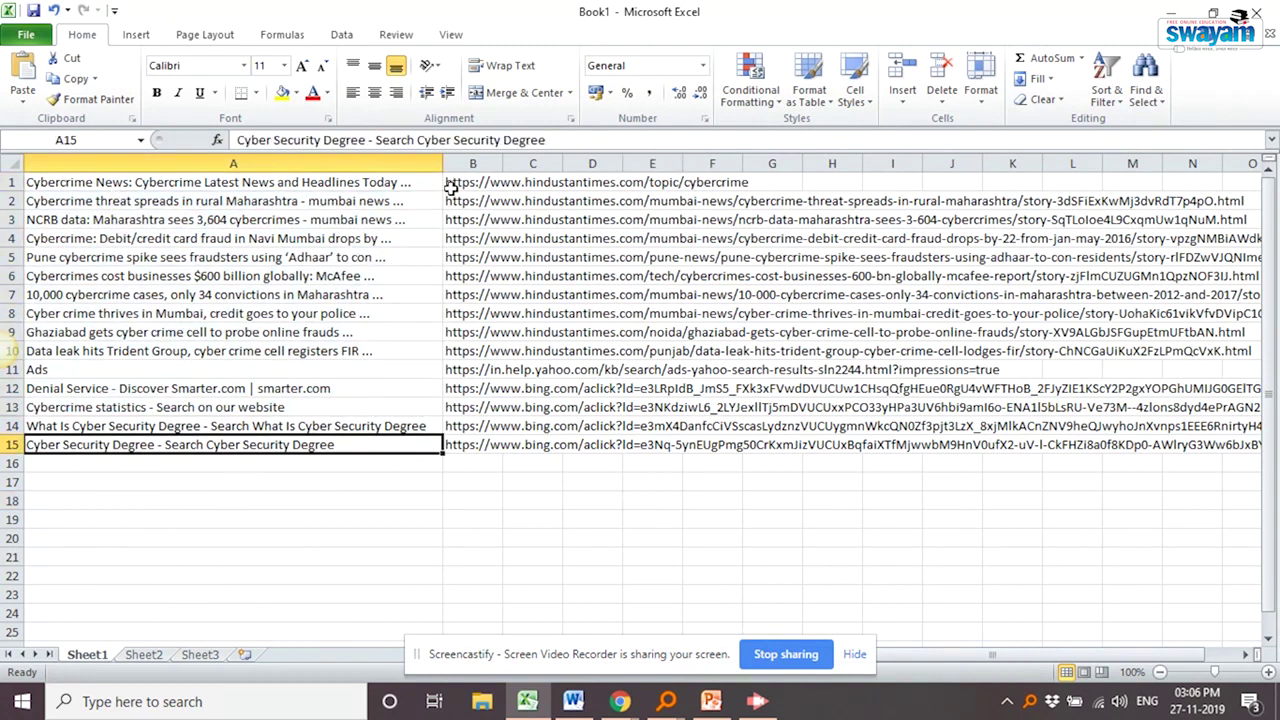
drag(452, 186, 470, 440)
click(432, 521)
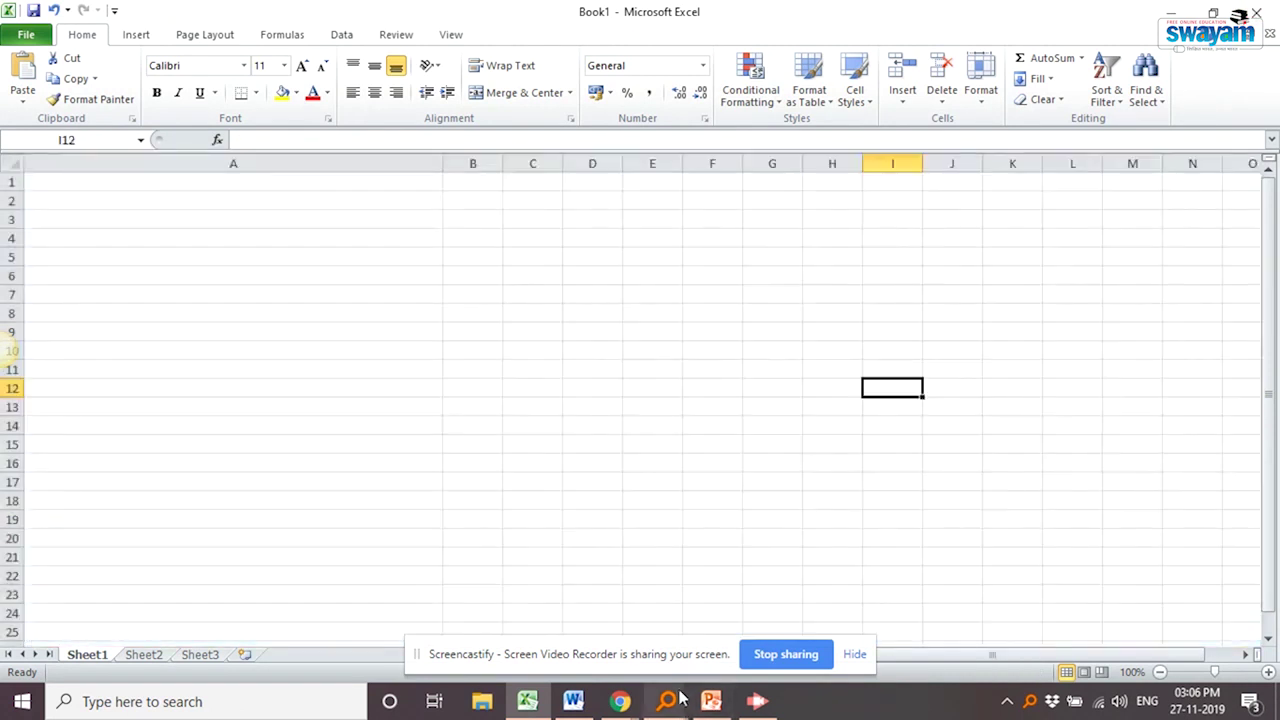
- Bring up Linkclump's options page from its toolbar icon
mouse_move(620, 700)
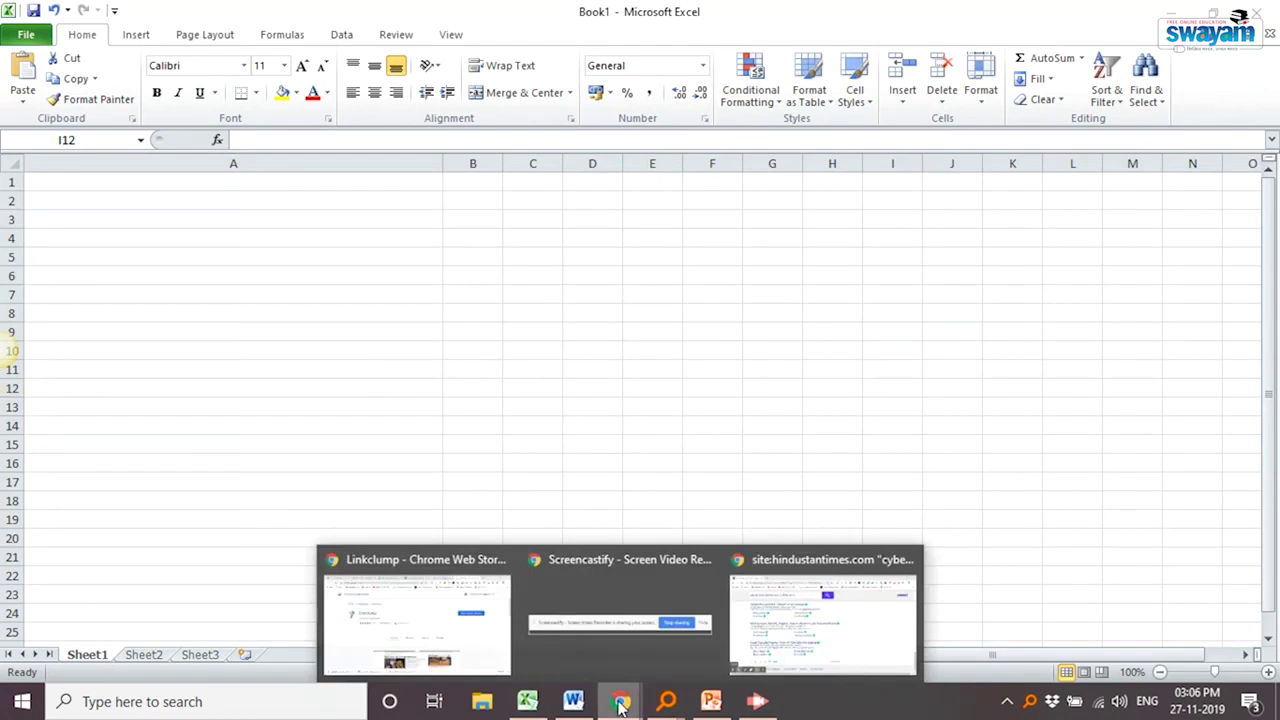
click(491, 647)
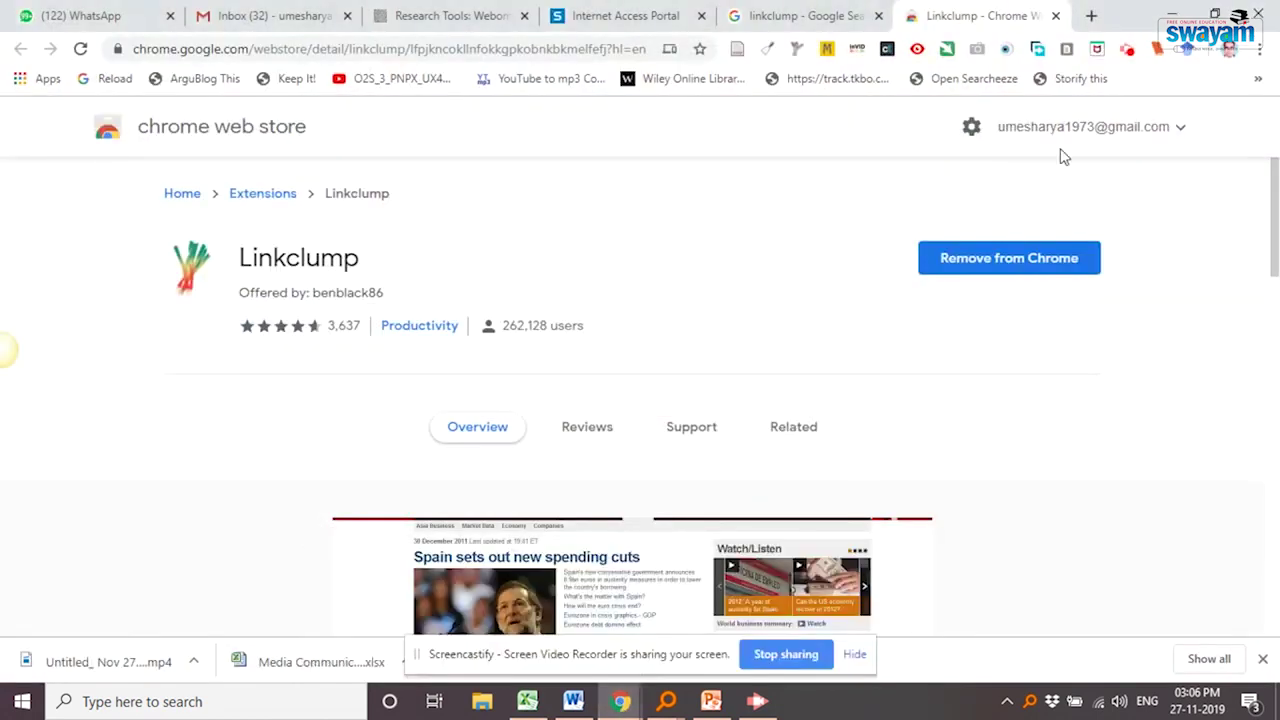
right_click(767, 48)
click(796, 48)
right_click(796, 48)
click(826, 130)
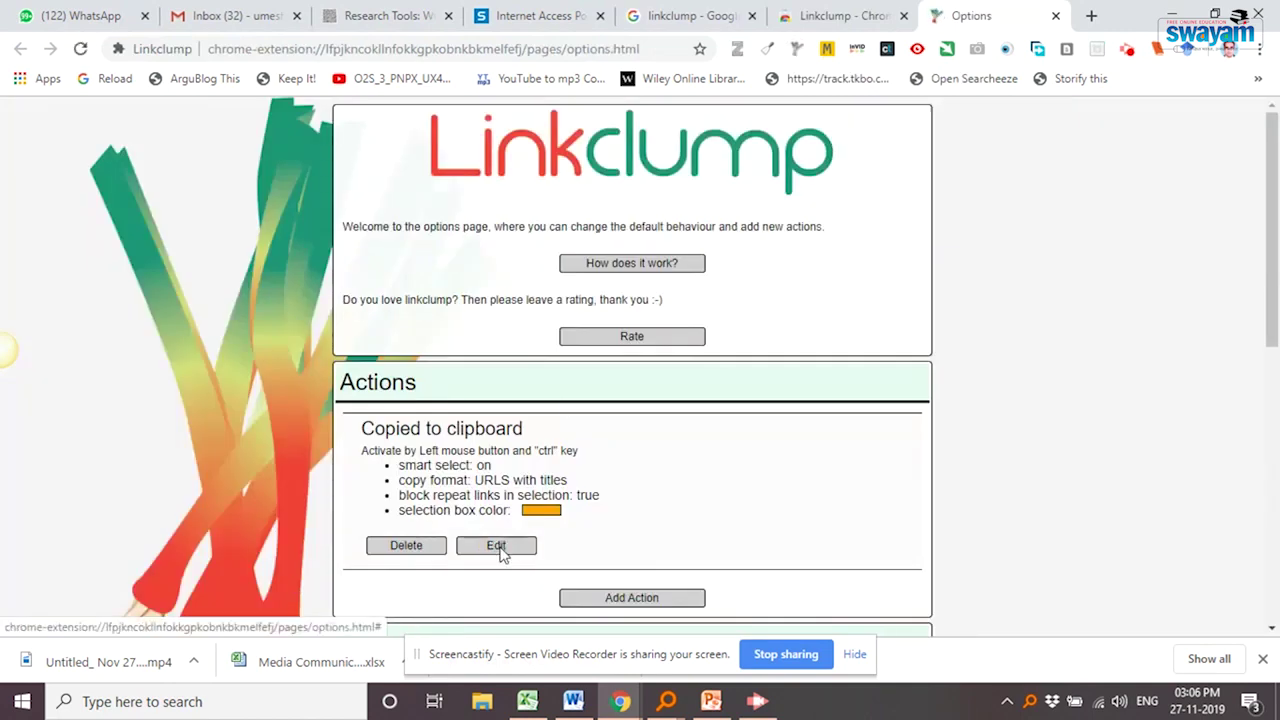
- Stop the Copied to clipboard action from blocking repeat links, save it, and close options
click(497, 546)
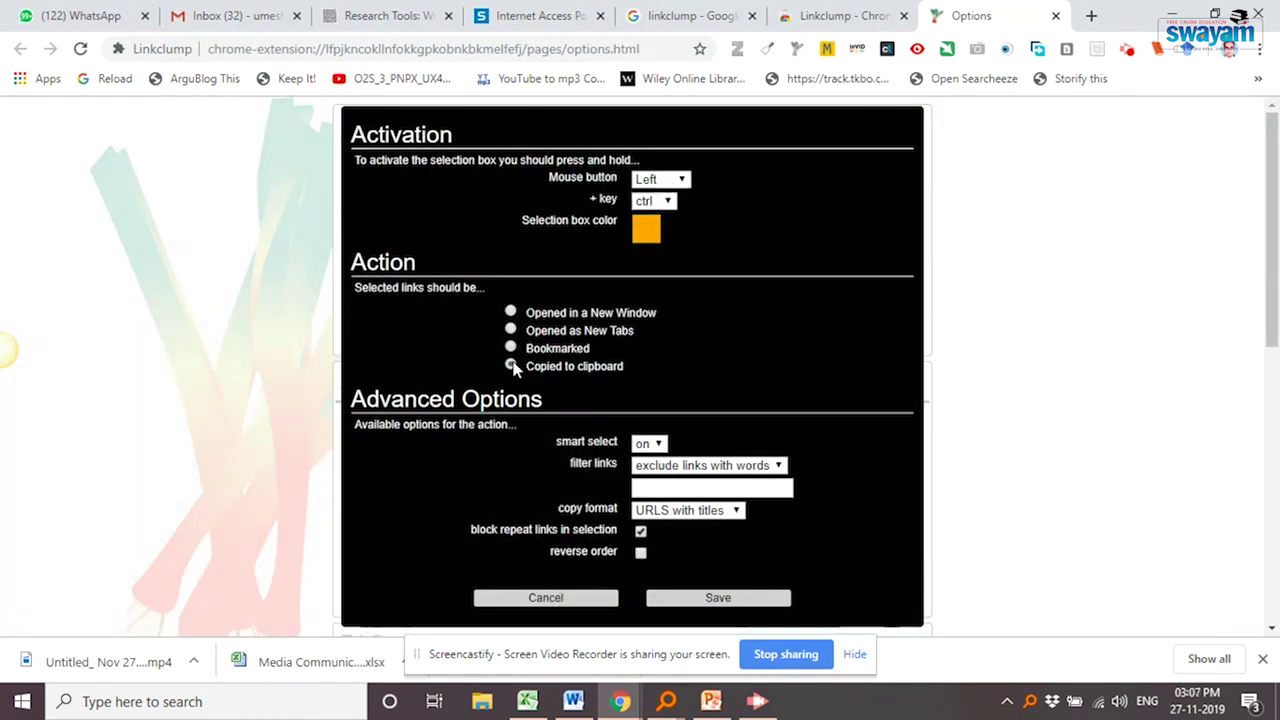
mouse_move(578, 474)
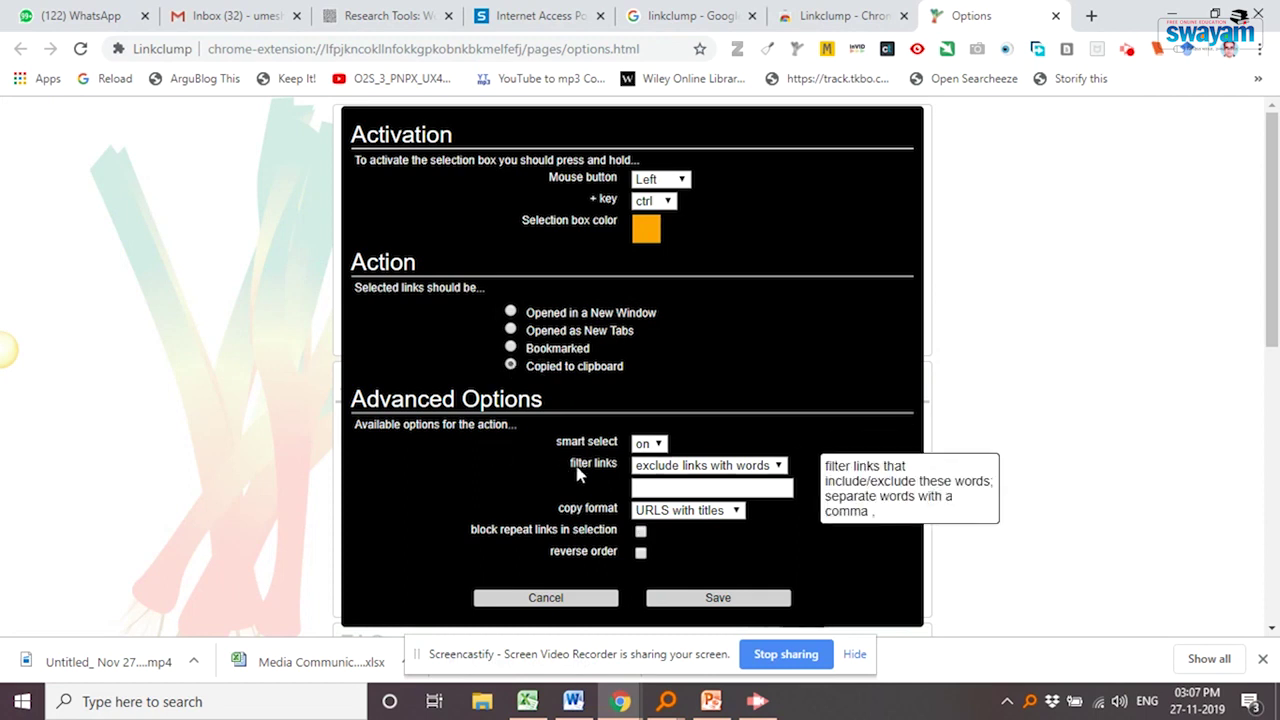
click(677, 512)
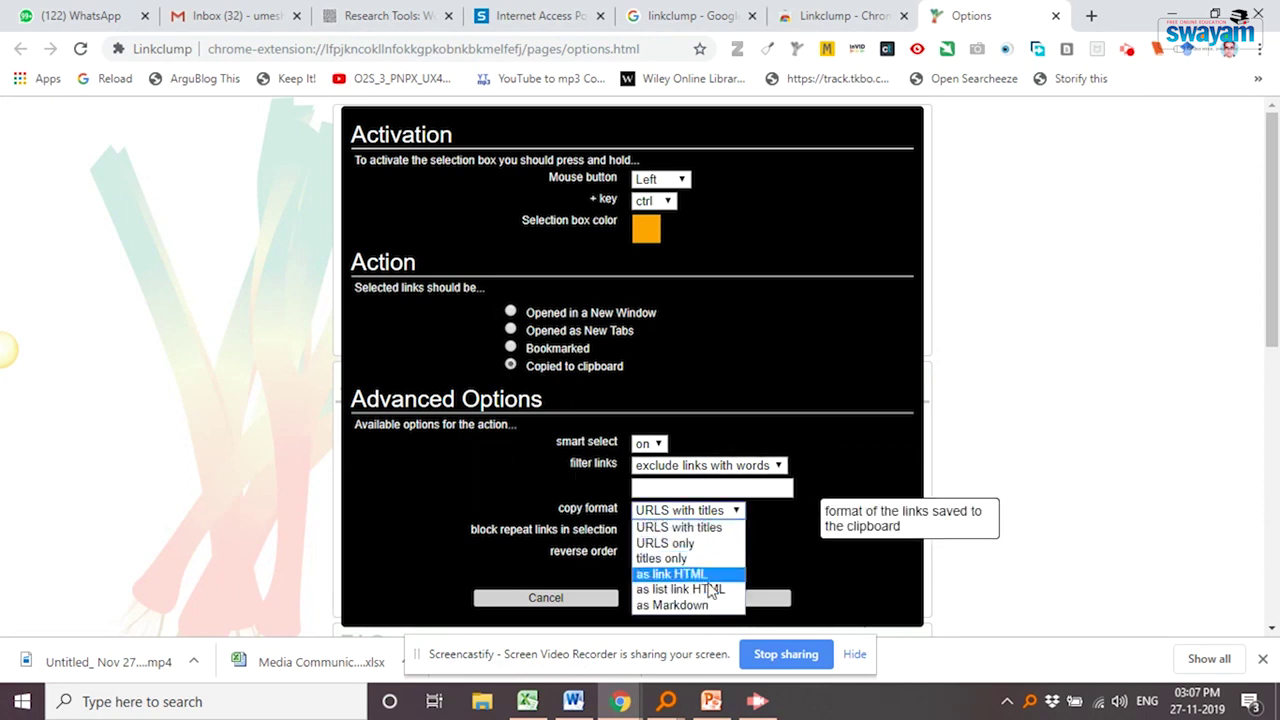
key(Escape)
click(756, 600)
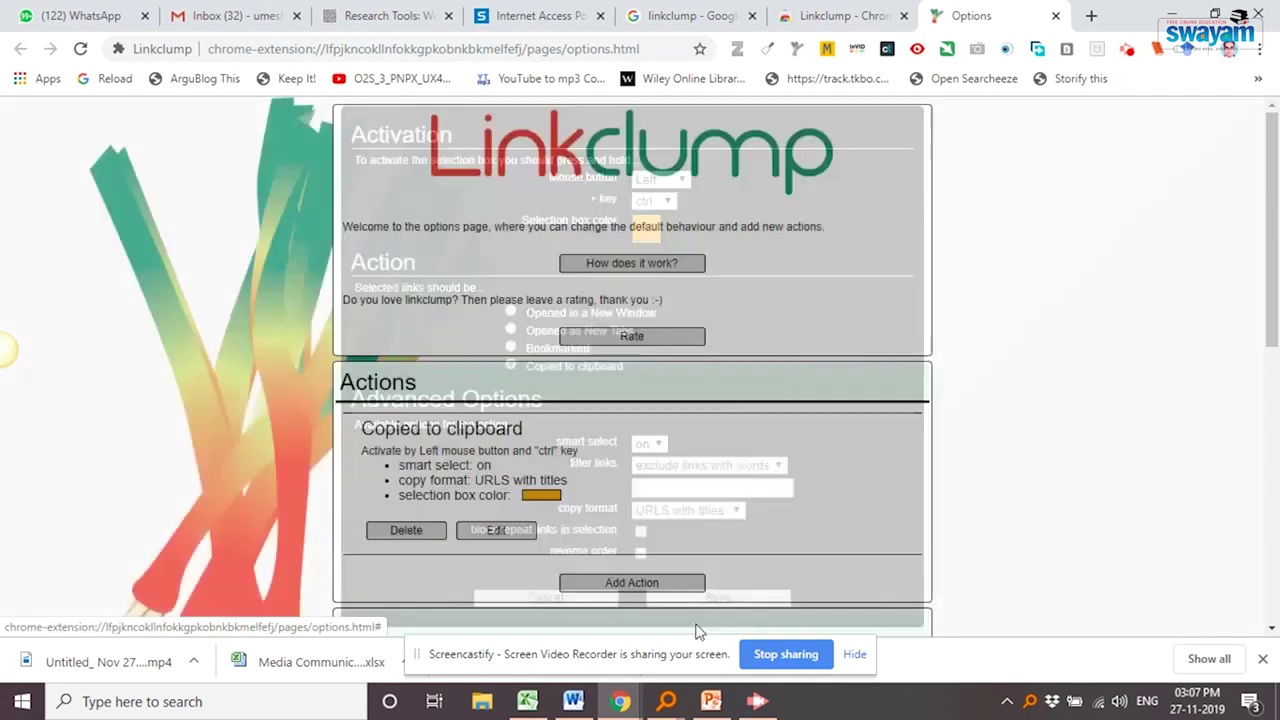
click(1056, 16)
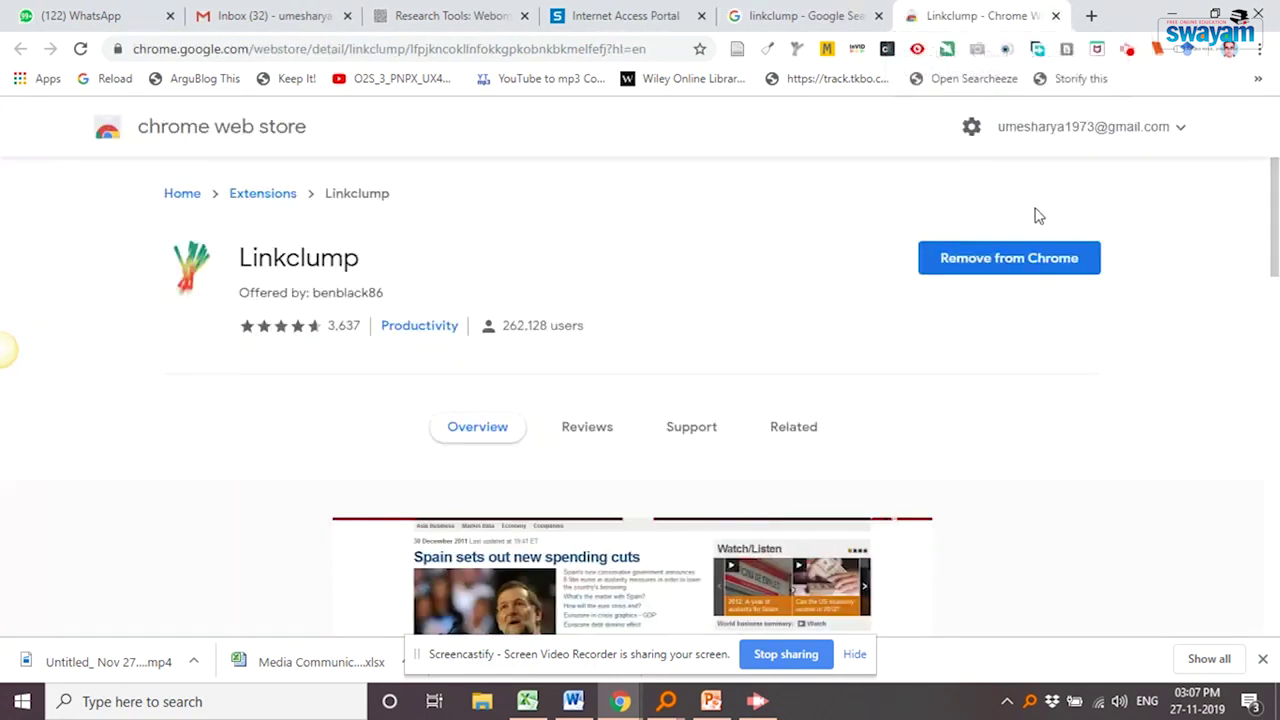
- Search Google for 'scraper extension' and view the Scraper store page in a new tab
click(797, 18)
double_click(205, 140)
text(scraper)
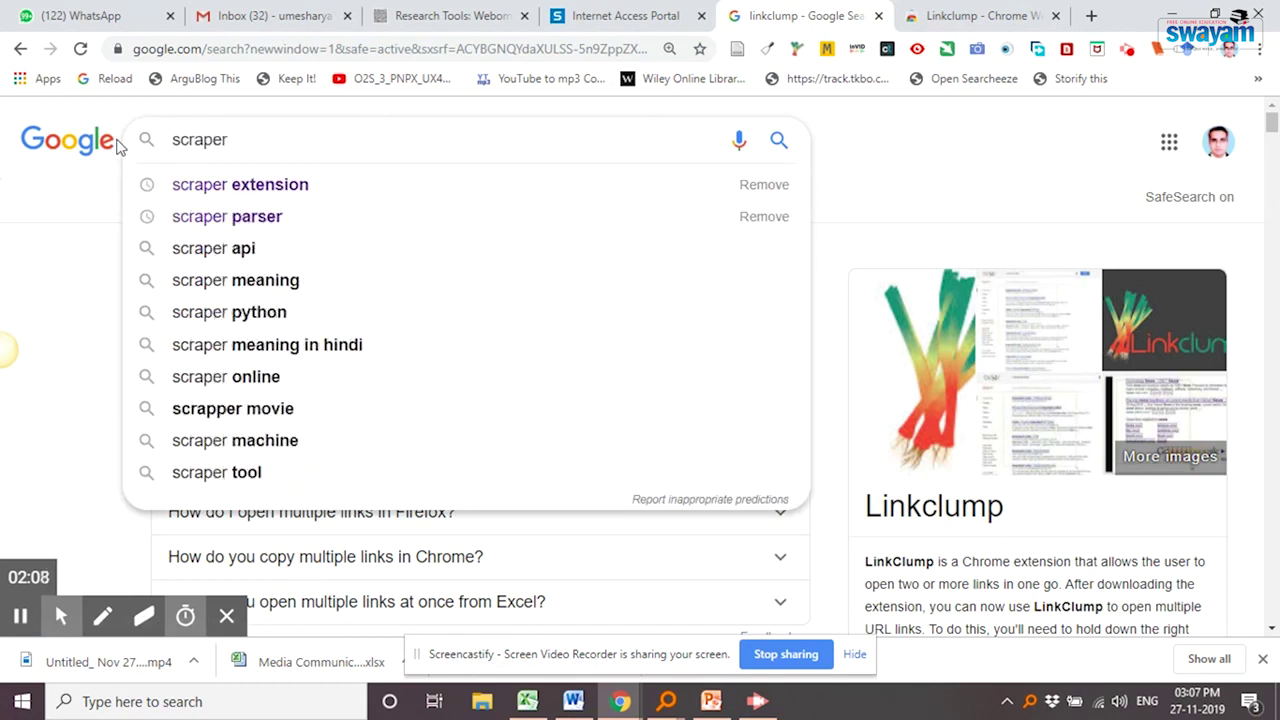
key(Down)
key(Return)
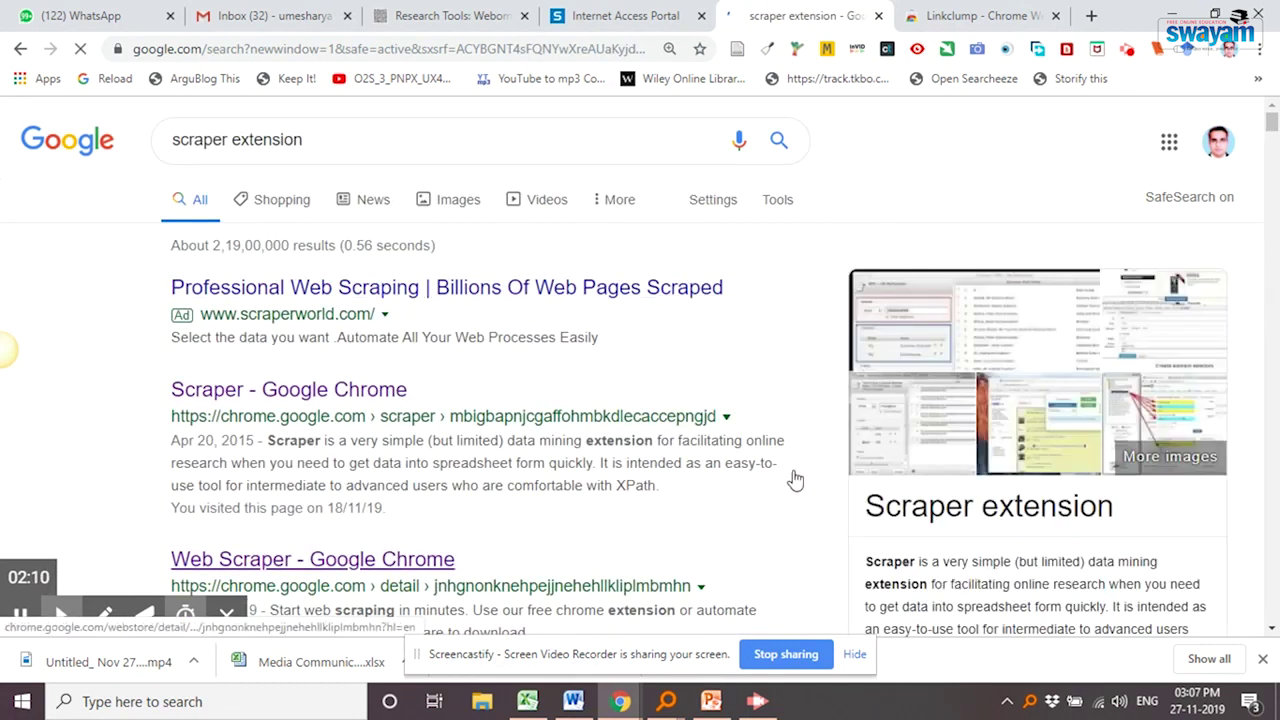
scroll(616, 438, down, 3)
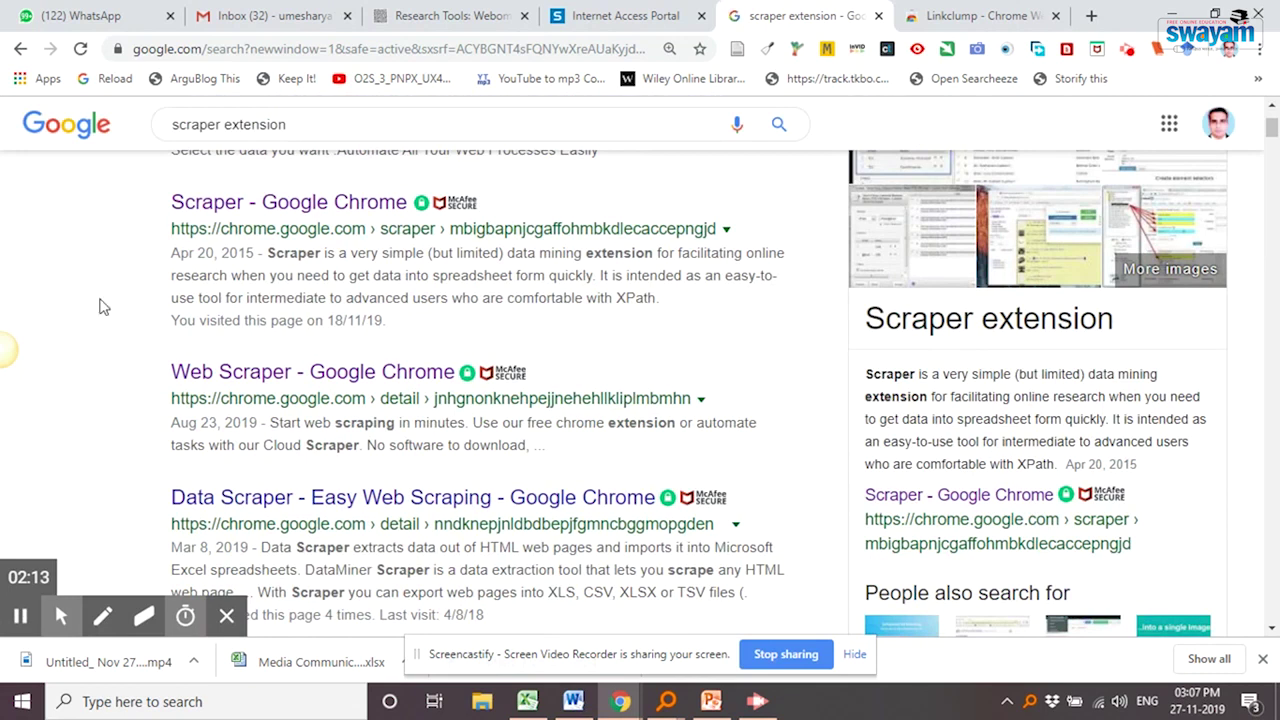
scroll(99, 306, up, 3)
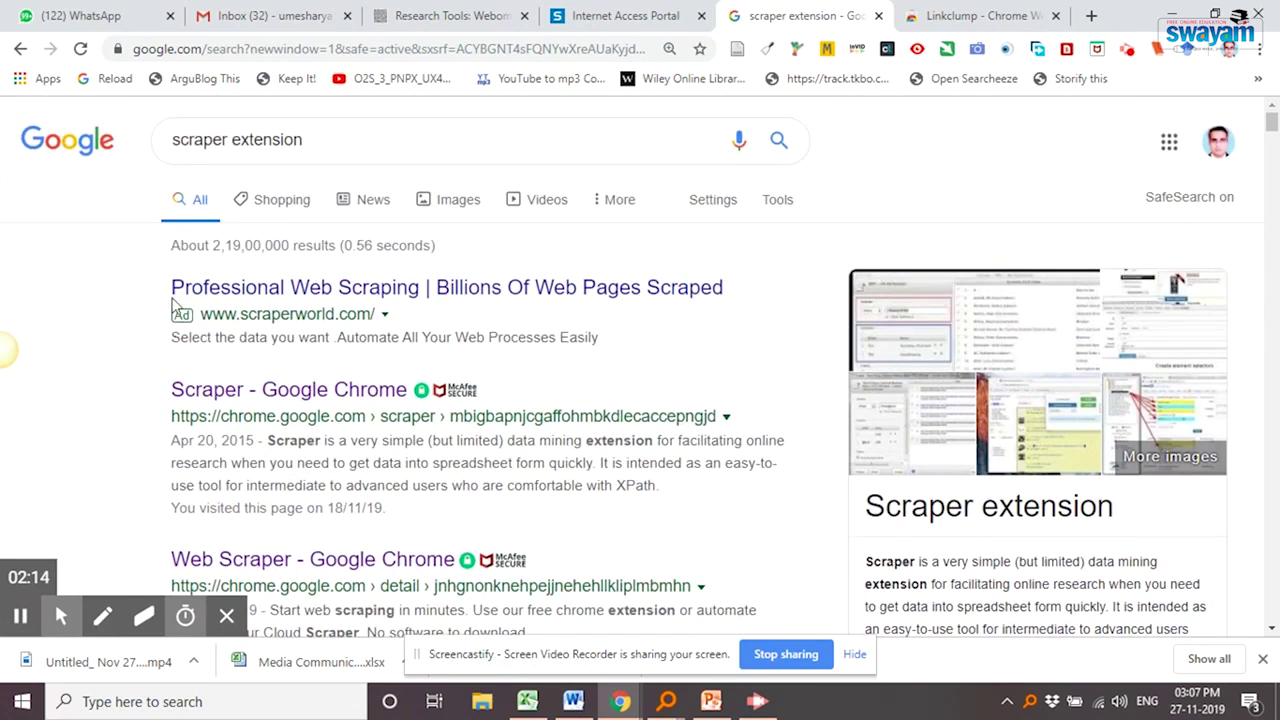
middle_click(290, 390)
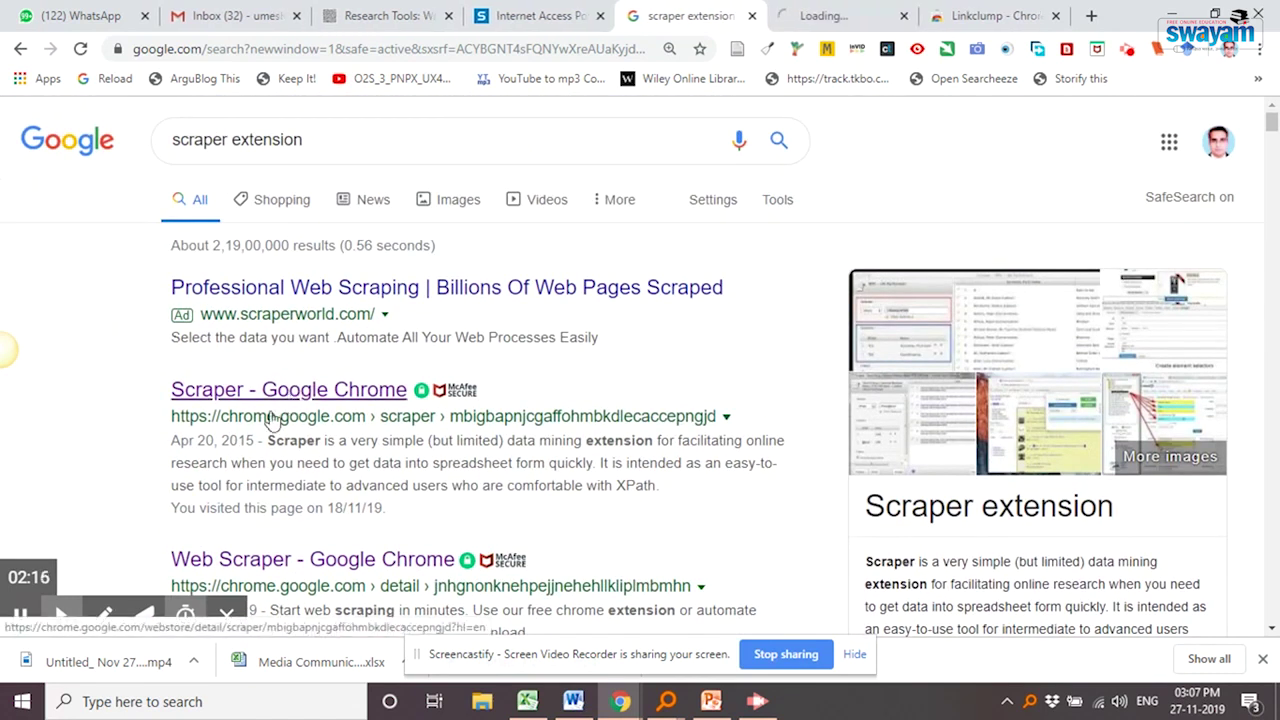
click(865, 16)
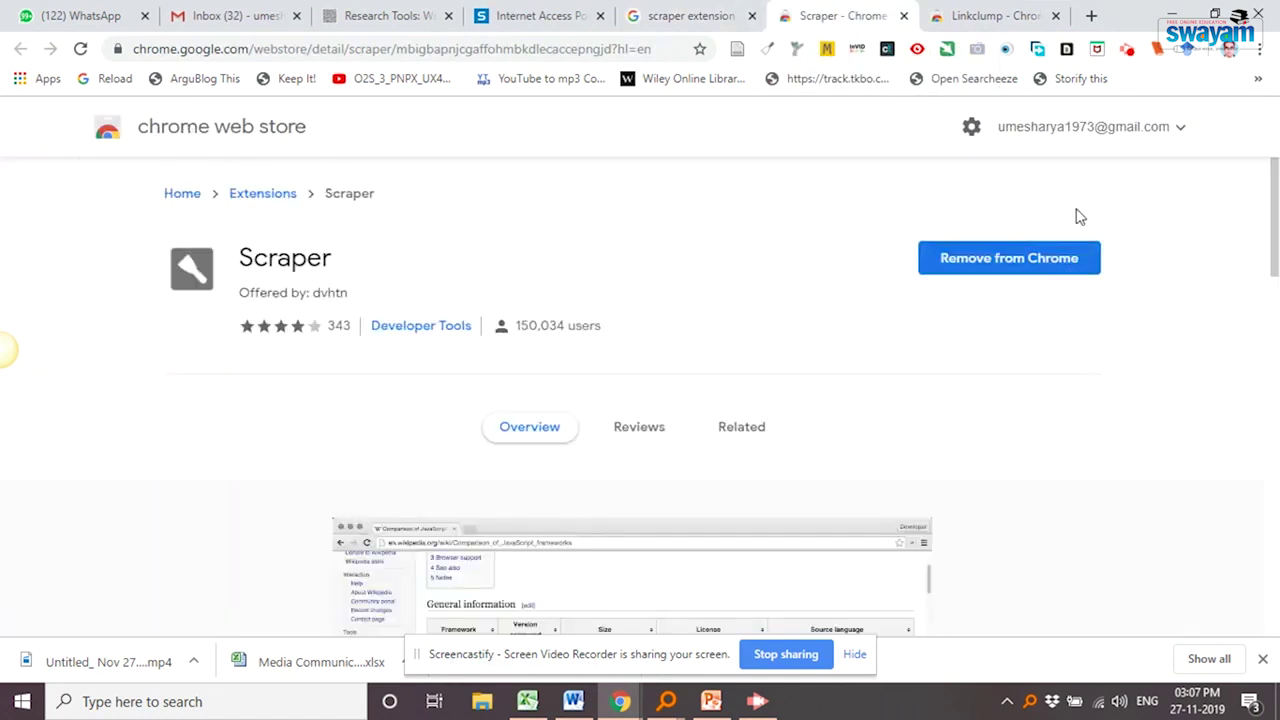
- Scrape the Data Scraper result's snippet into the Scraper window with Scrape similar
right_click(770, 53)
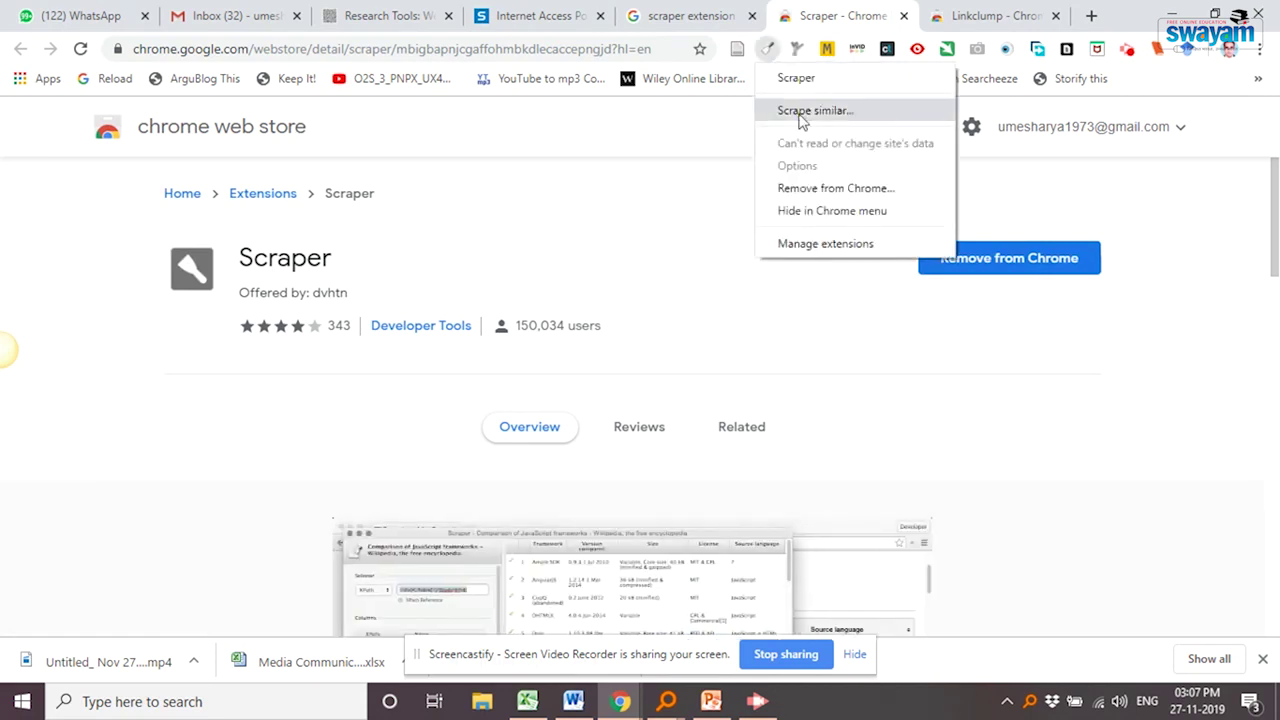
click(737, 268)
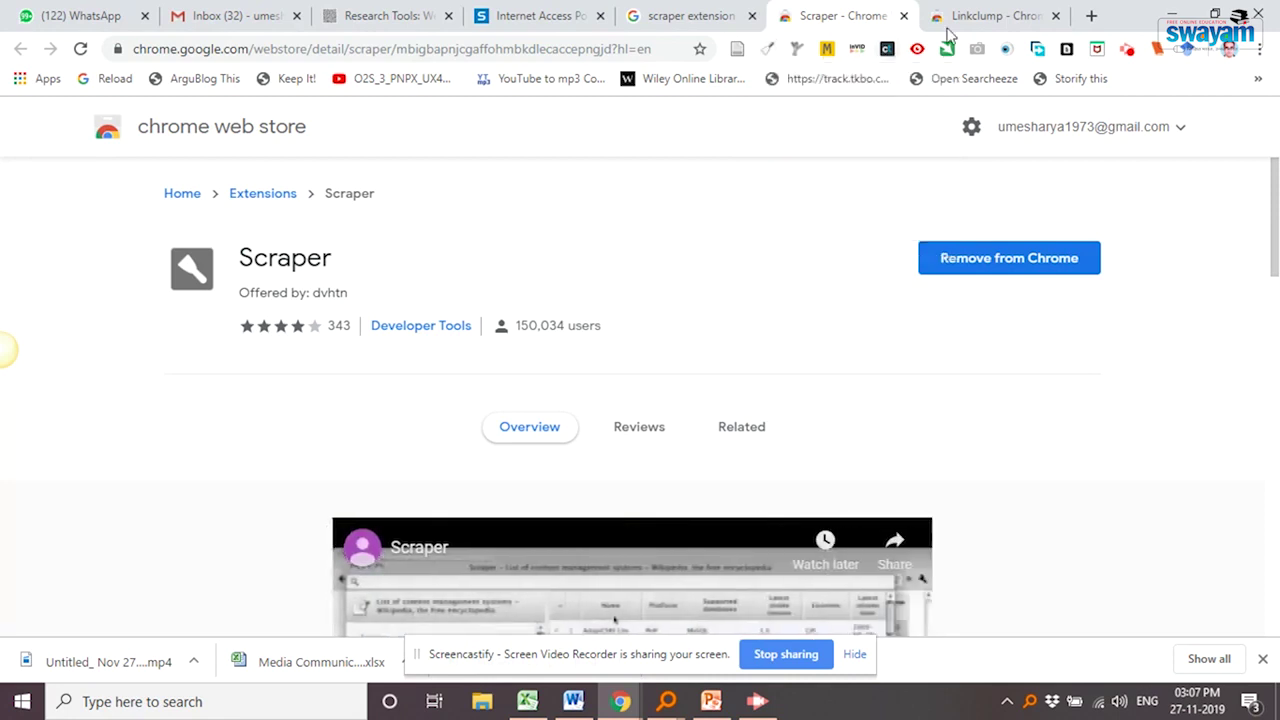
click(656, 30)
scroll(255, 512, down, 4)
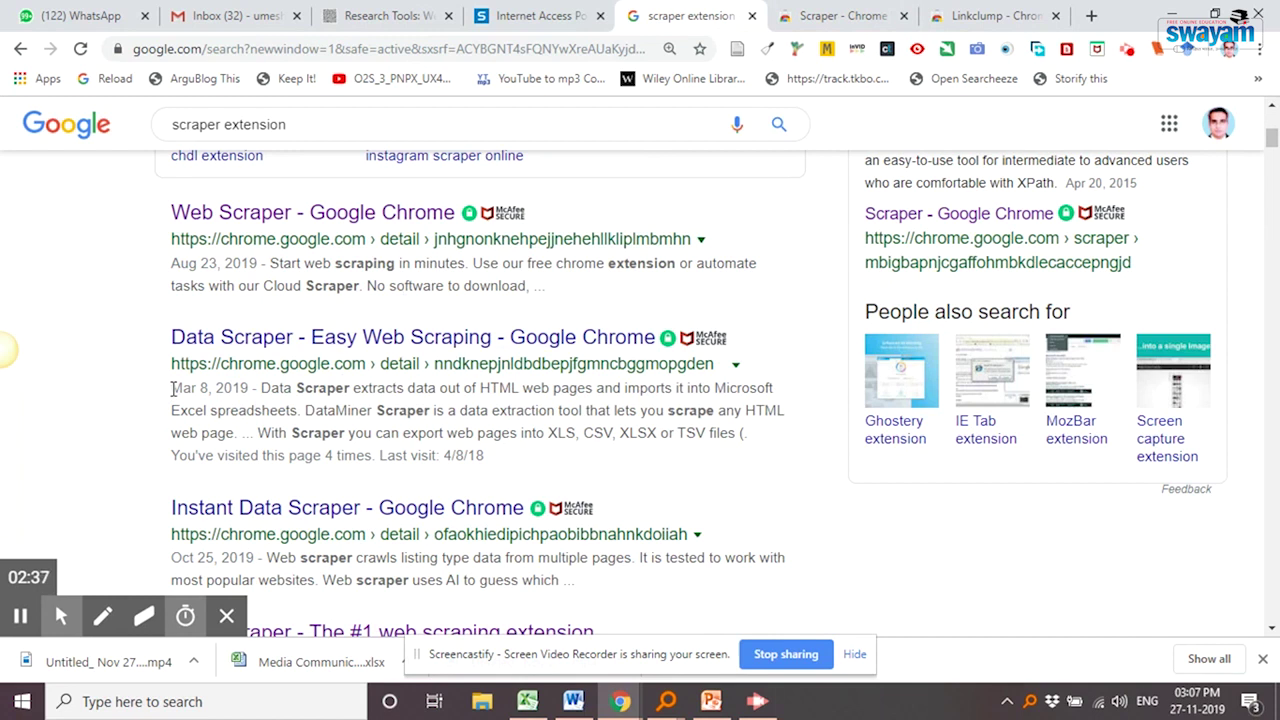
right_click(372, 341)
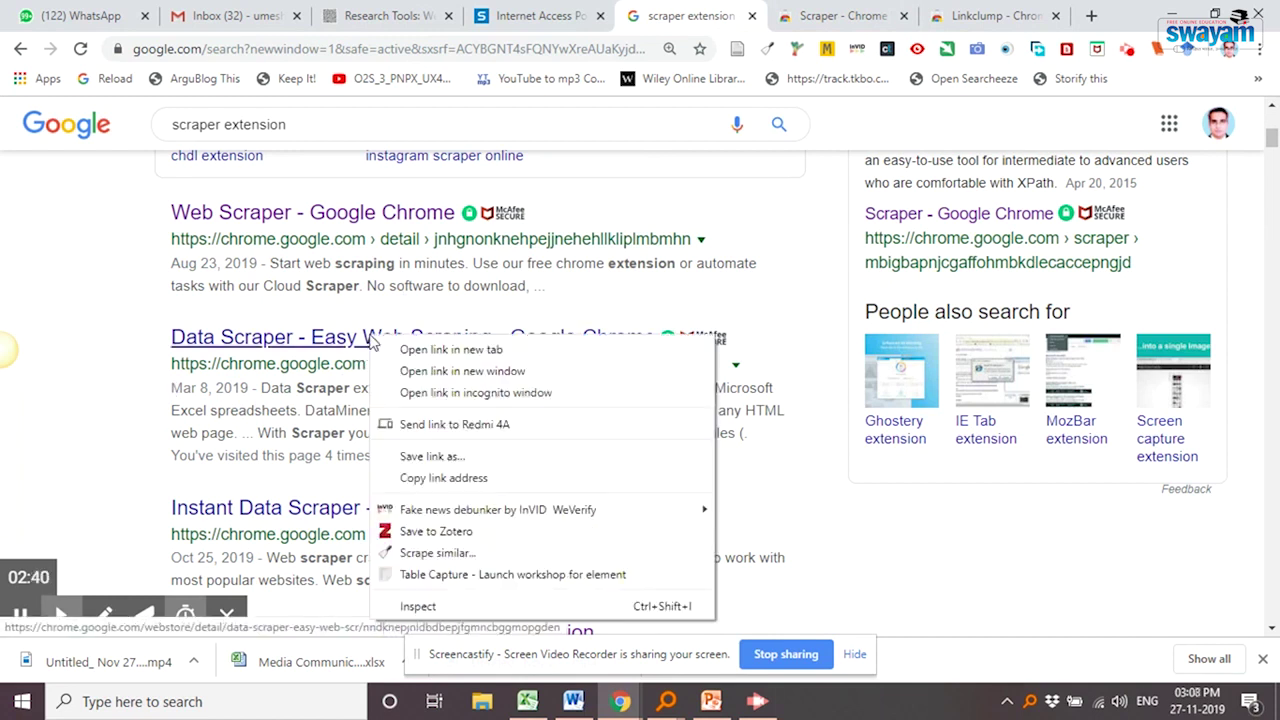
click(437, 553)
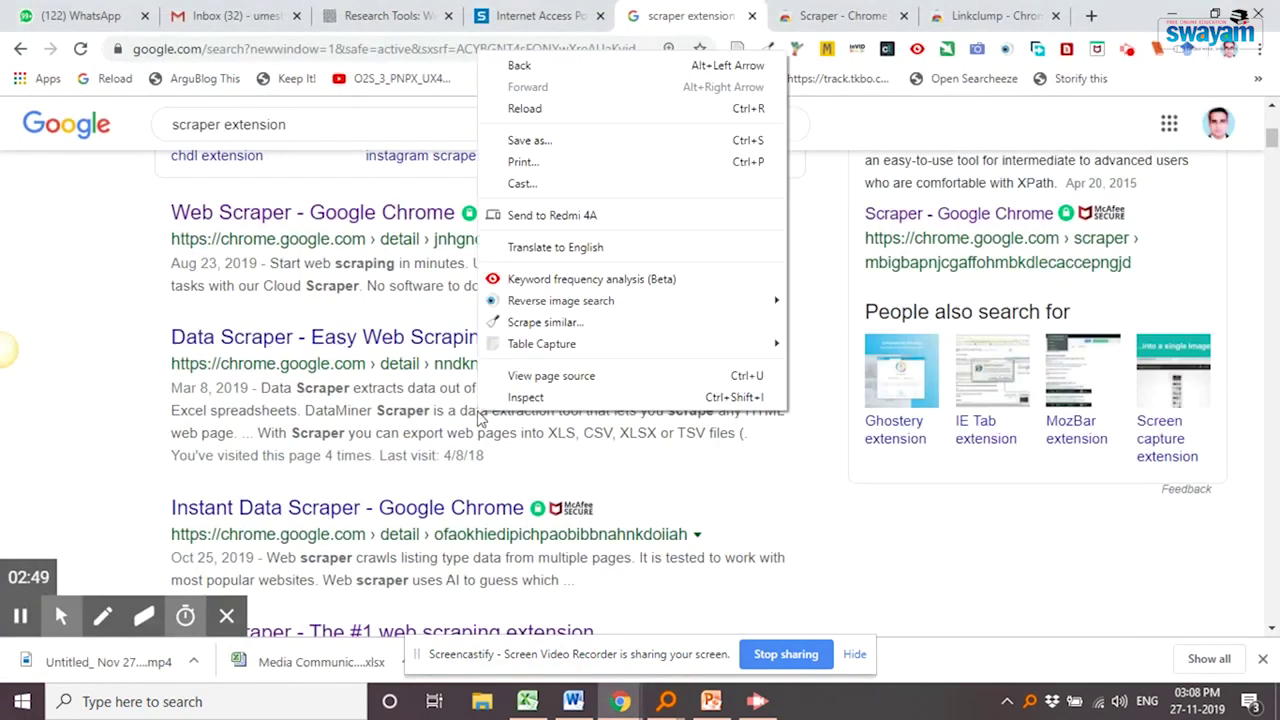
click(543, 322)
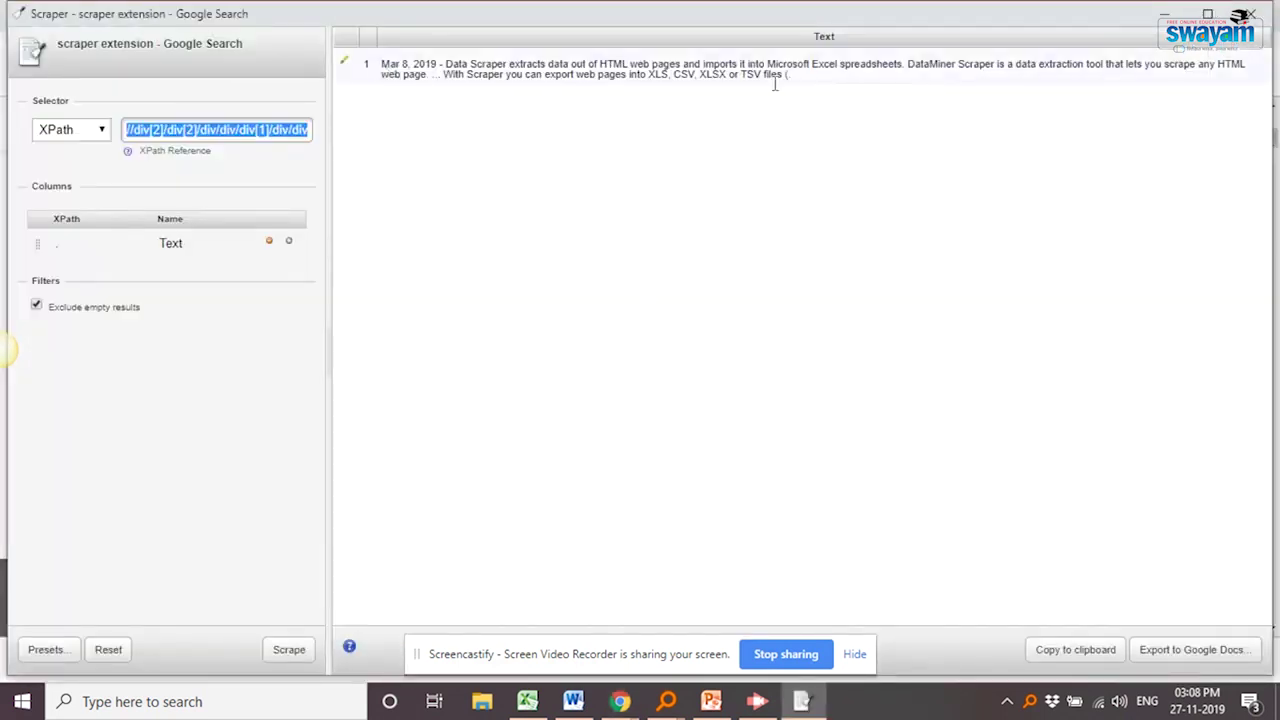
- Scrape similar result snippets again from a different search result
click(1250, 14)
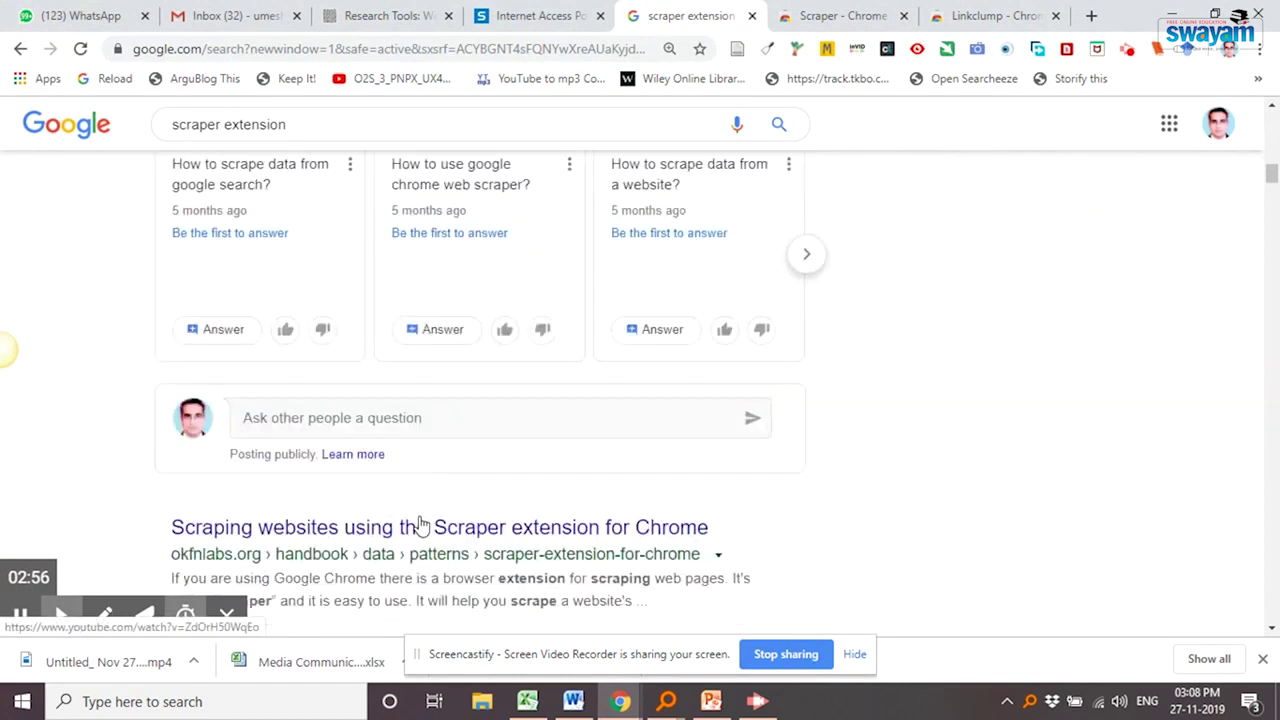
scroll(421, 525, down, 15)
right_click(369, 438)
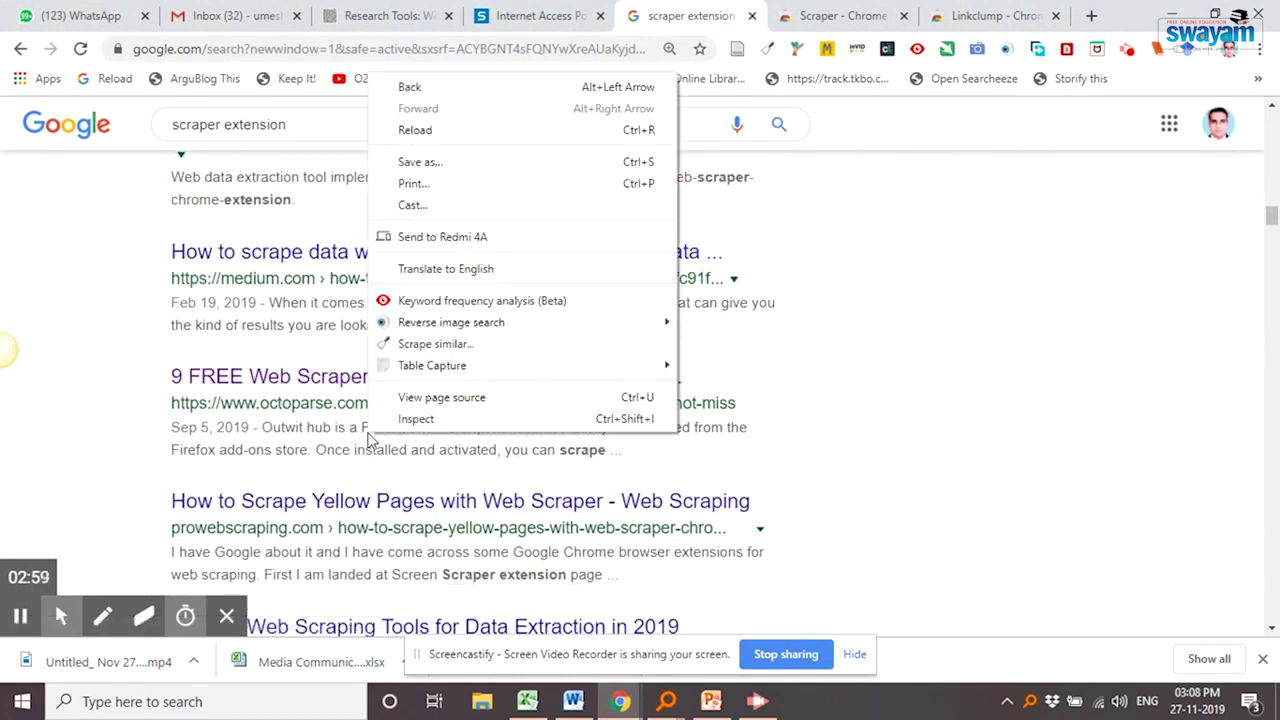
click(435, 343)
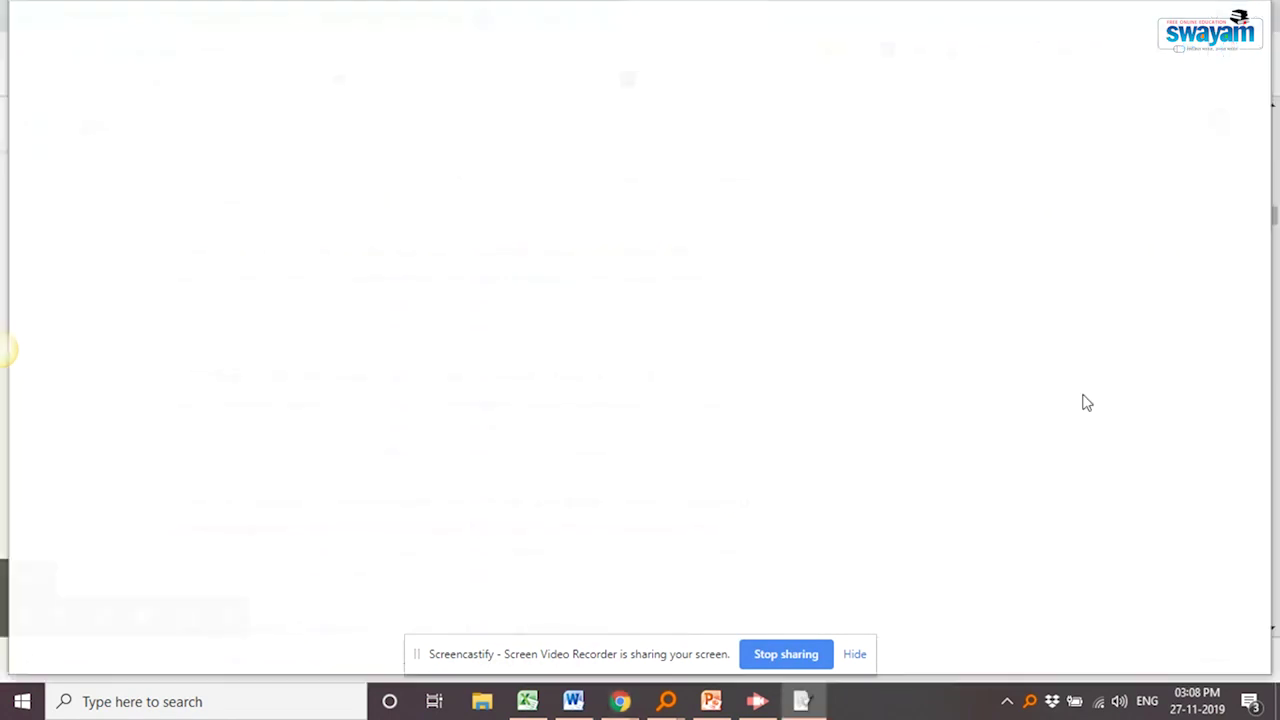
click(1263, 502)
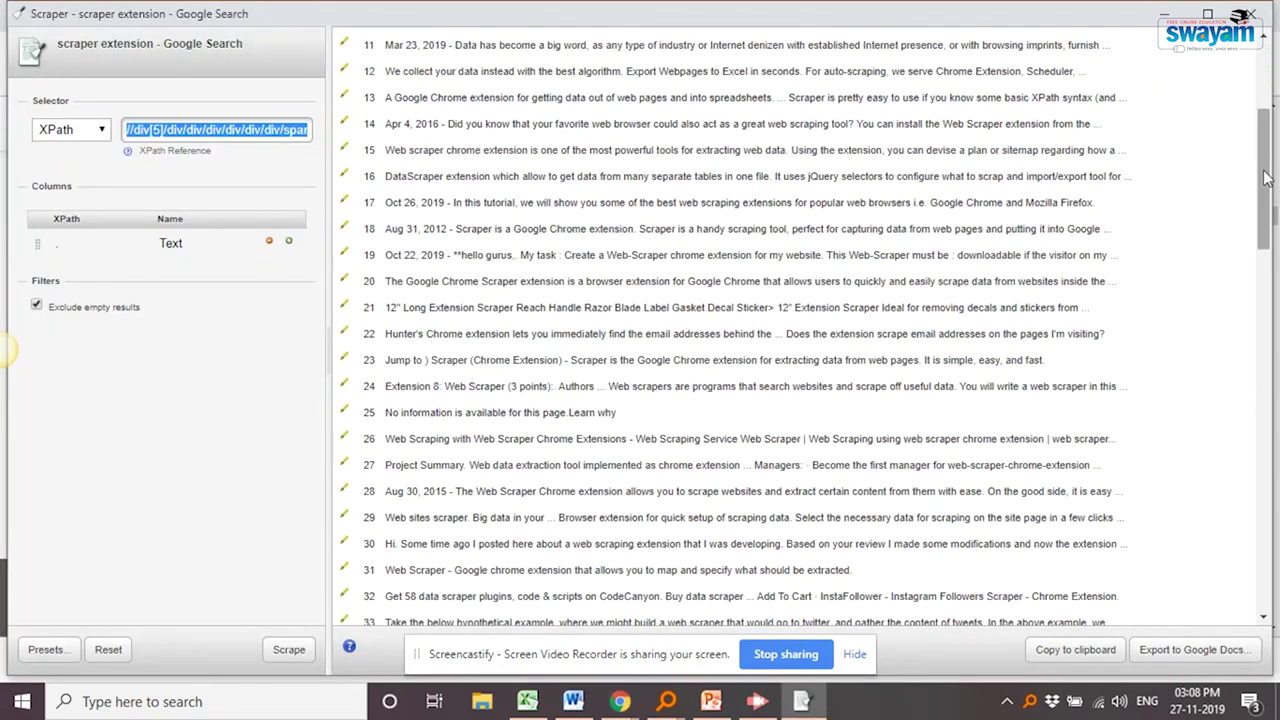
scroll(1263, 502, down, 2)
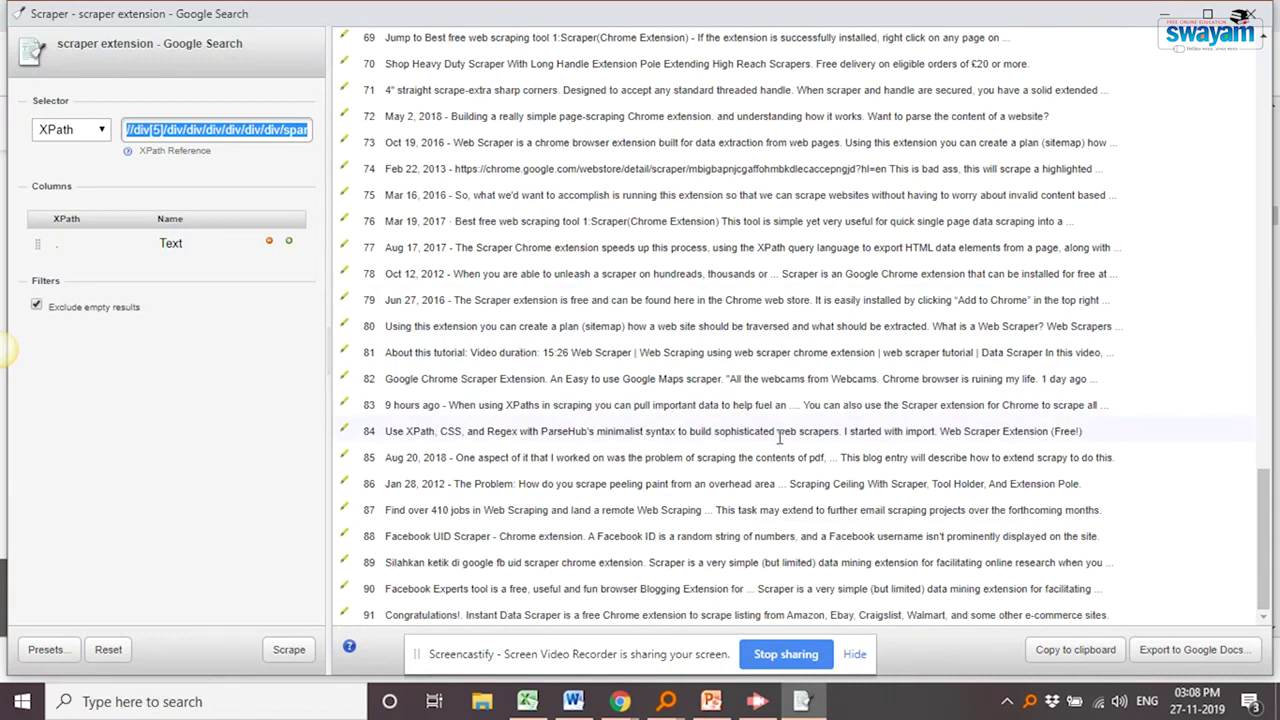
- Scrape every result snippet into one list and copy it to the clipboard
click(1250, 14)
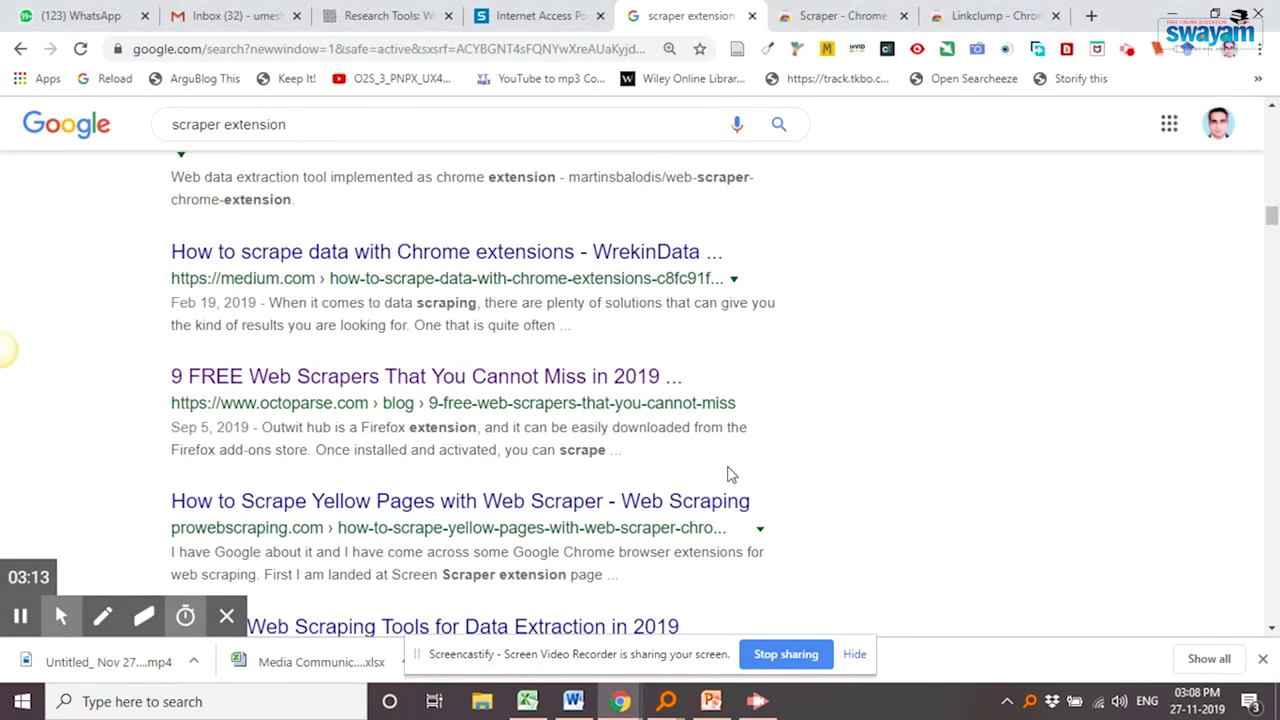
scroll(866, 414, down, 3)
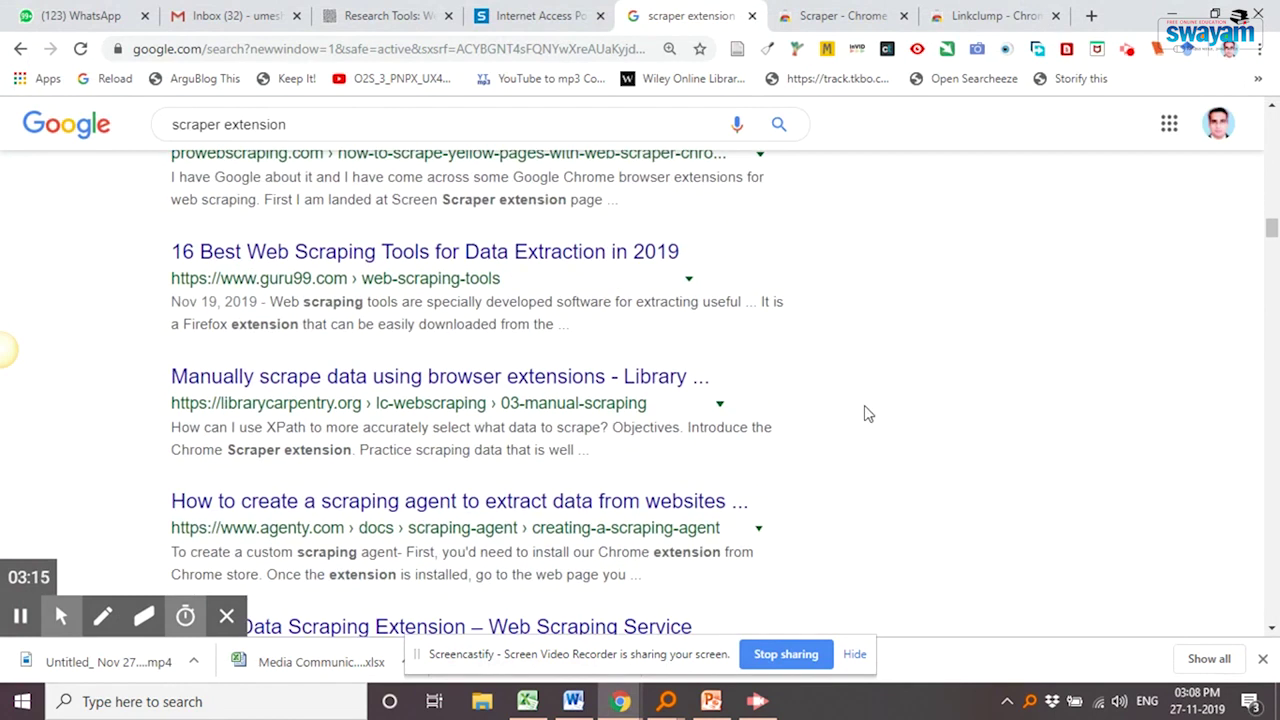
right_click(490, 427)
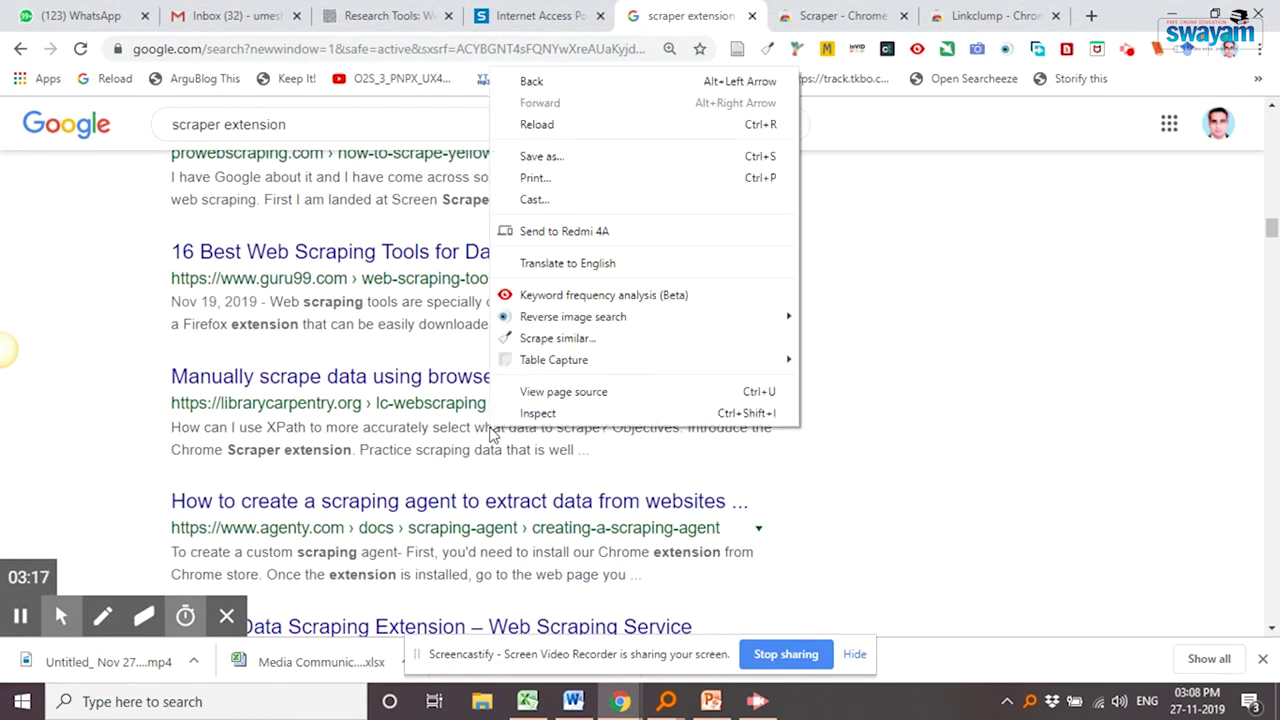
click(578, 338)
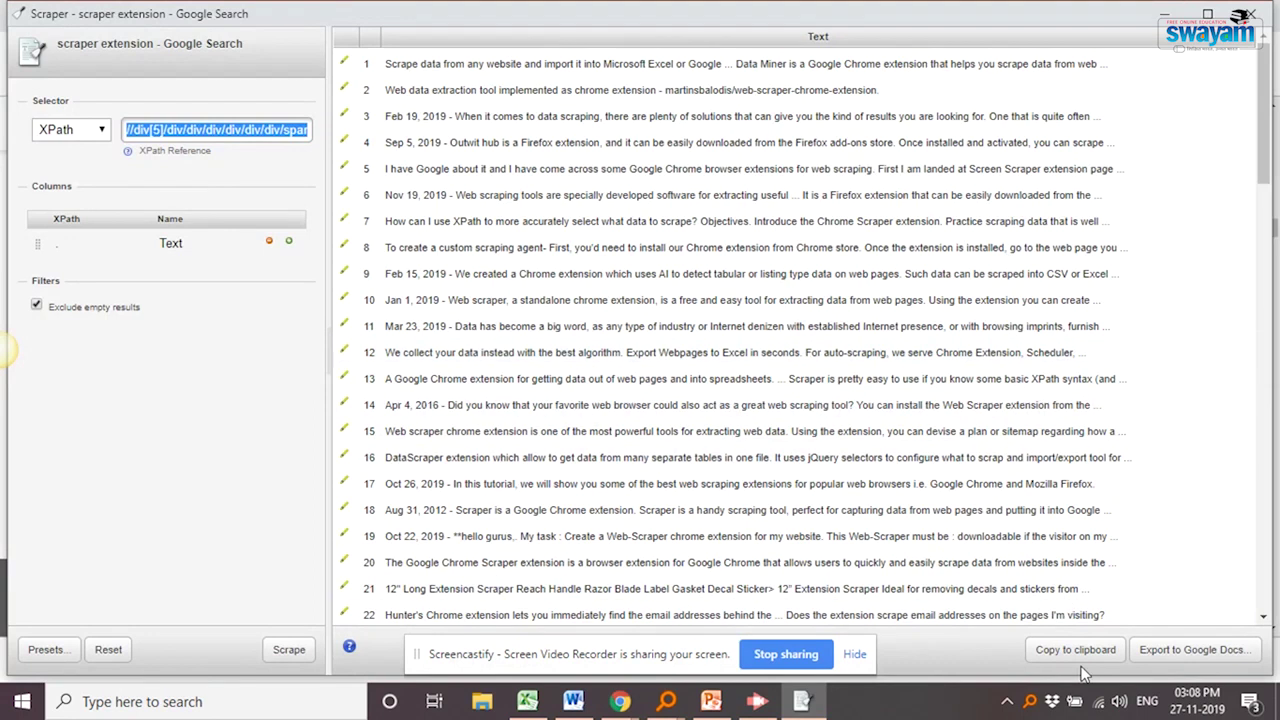
click(1075, 649)
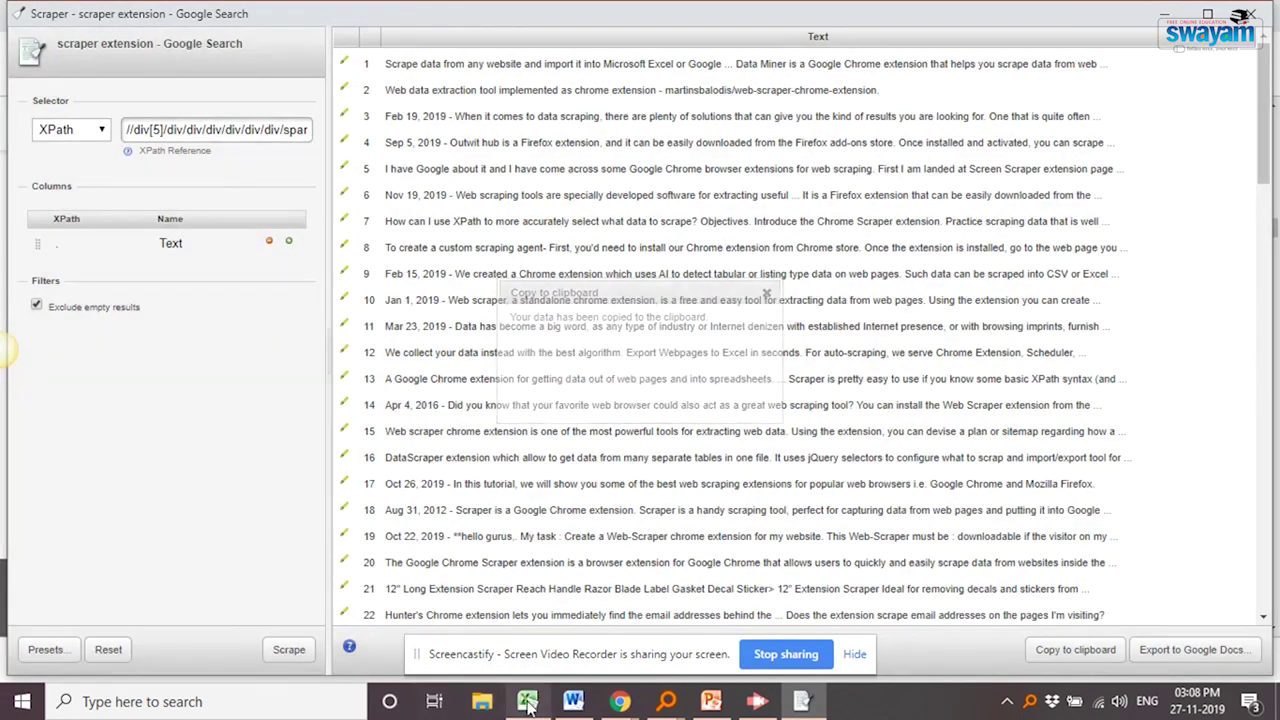
- Paste the scraped snippets into cell A1 of Book1 and scroll through the rows
click(527, 701)
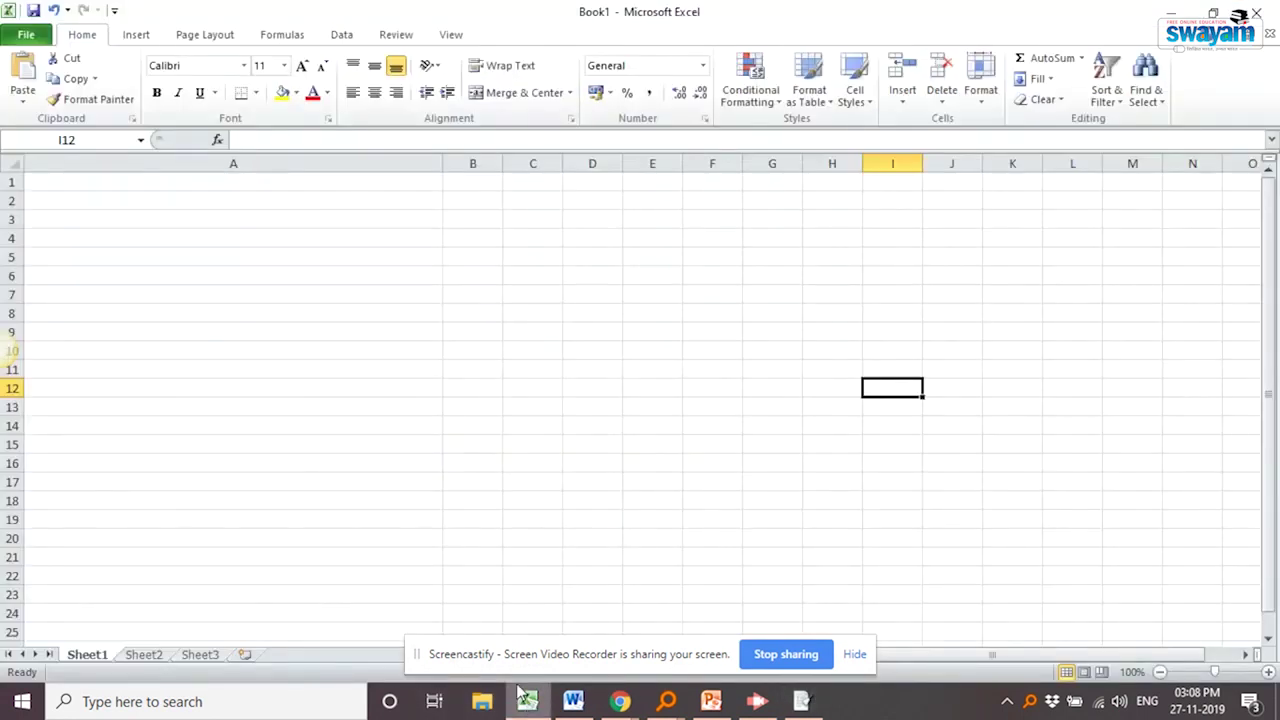
click(86, 183)
key(ctrl+v)
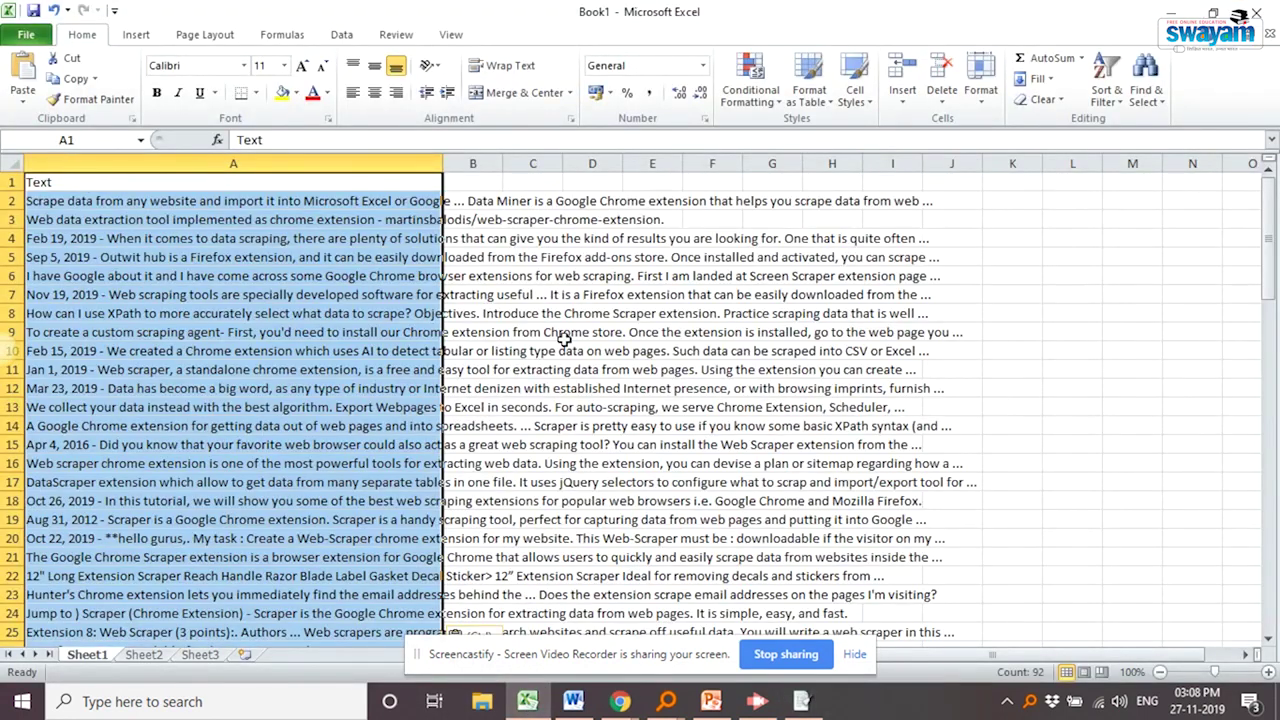
click(385, 369)
scroll(279, 350, down, 19)
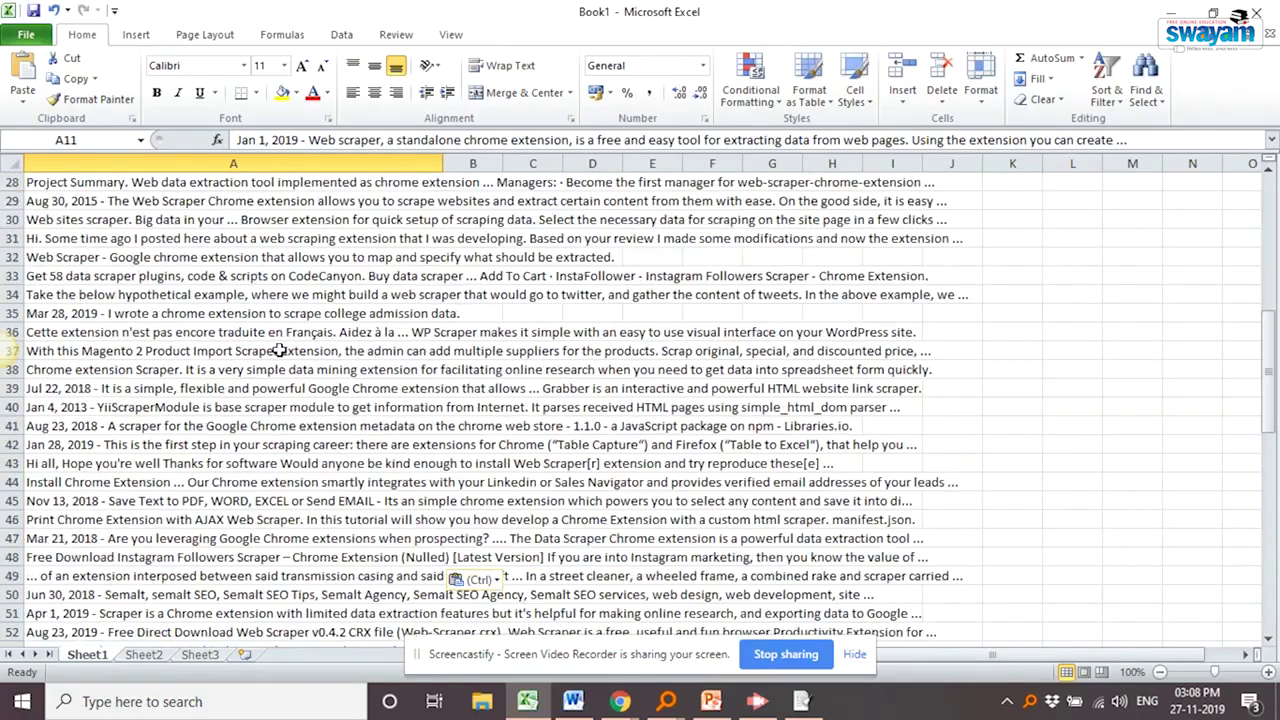
scroll(279, 350, down, 12)
scroll(279, 350, up, 20)
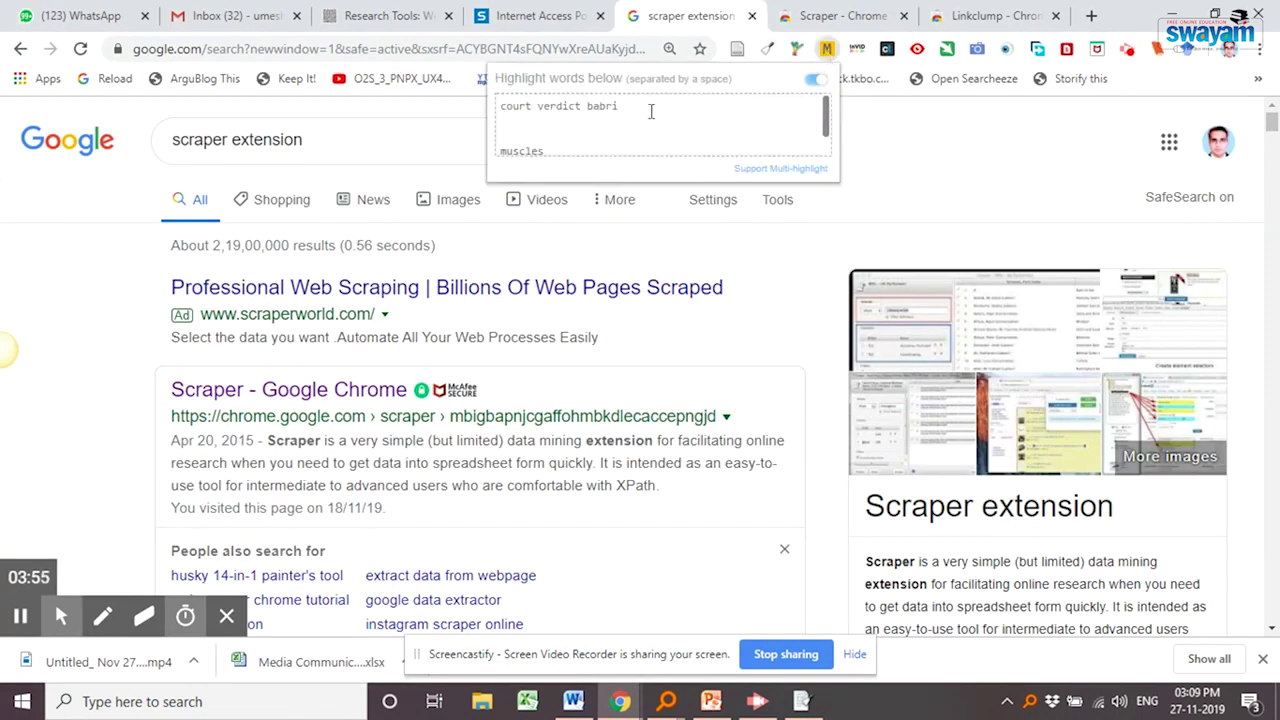
- Replace the highlight words with 'google online extension data webpage' and scroll the highlighted results
triple_click(655, 106)
key(BackSpace)
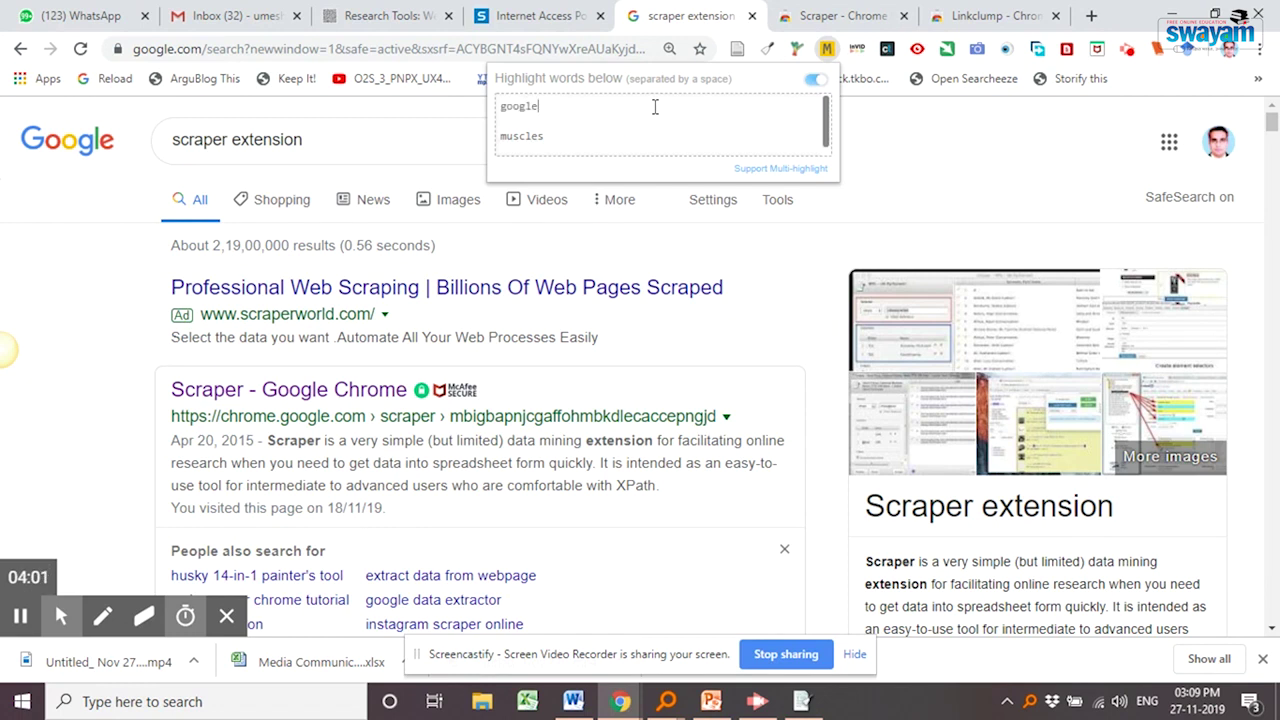
text(google )
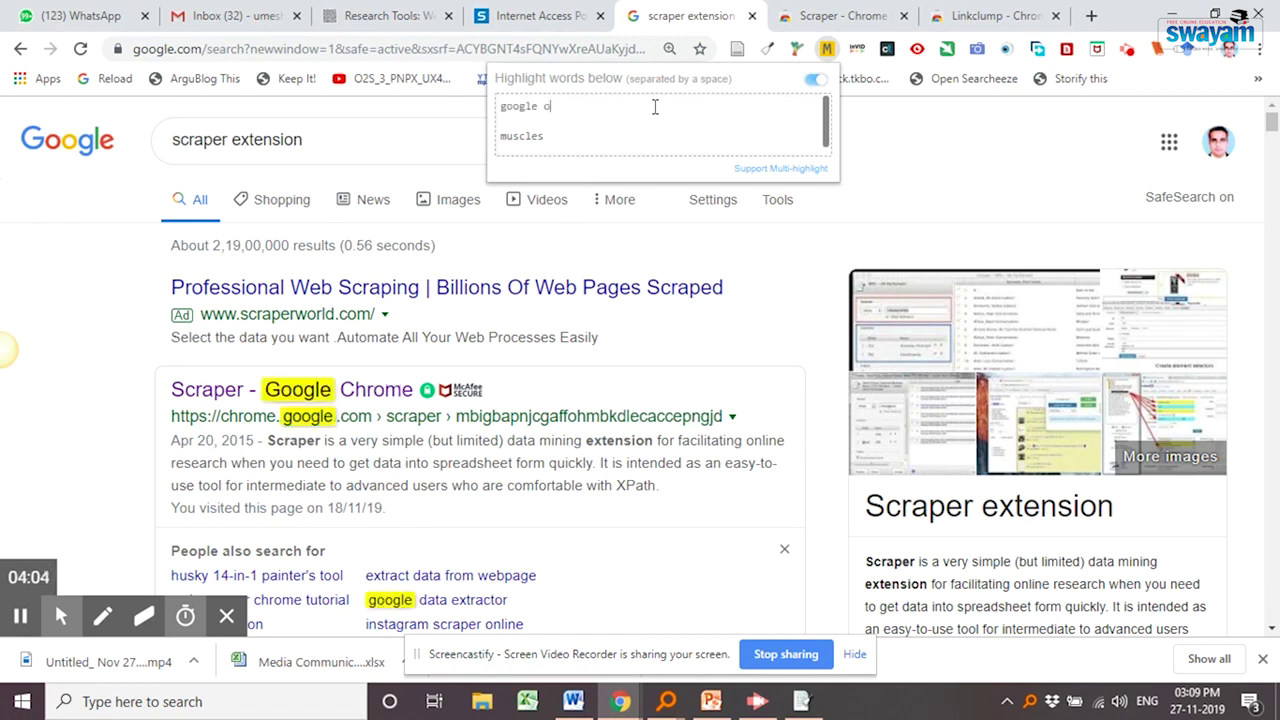
text(online )
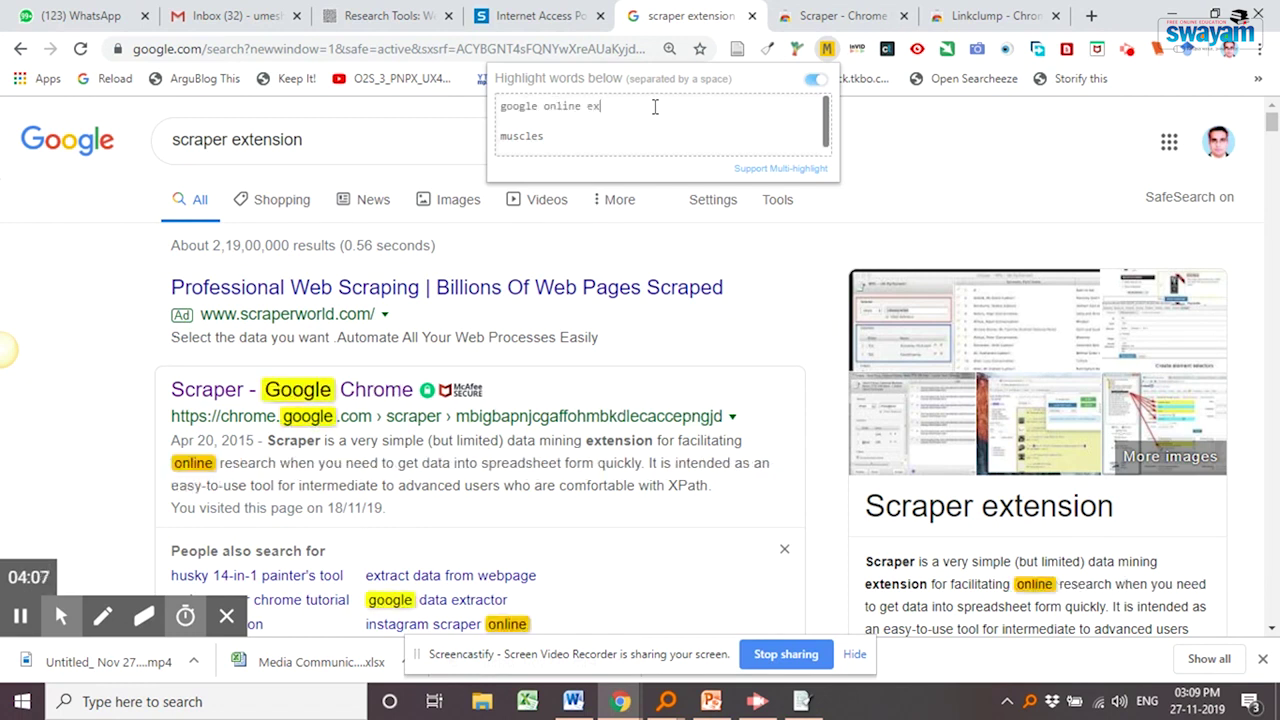
text(extension )
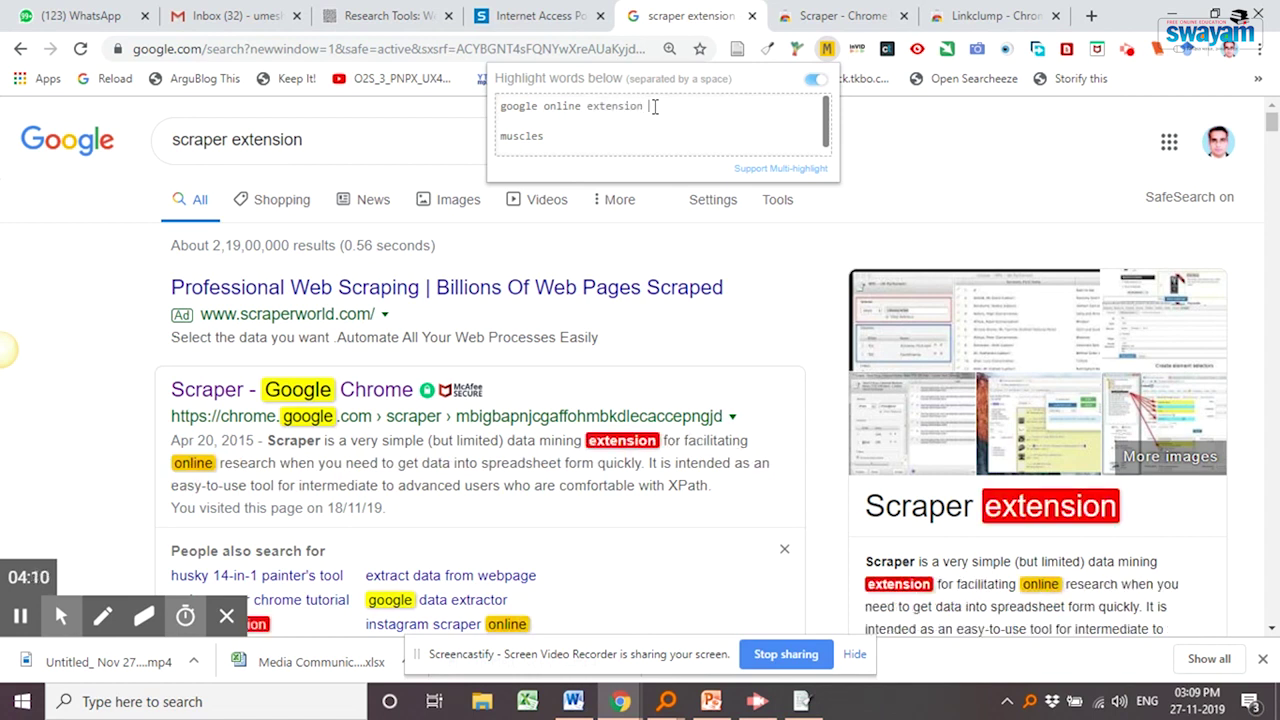
text(data )
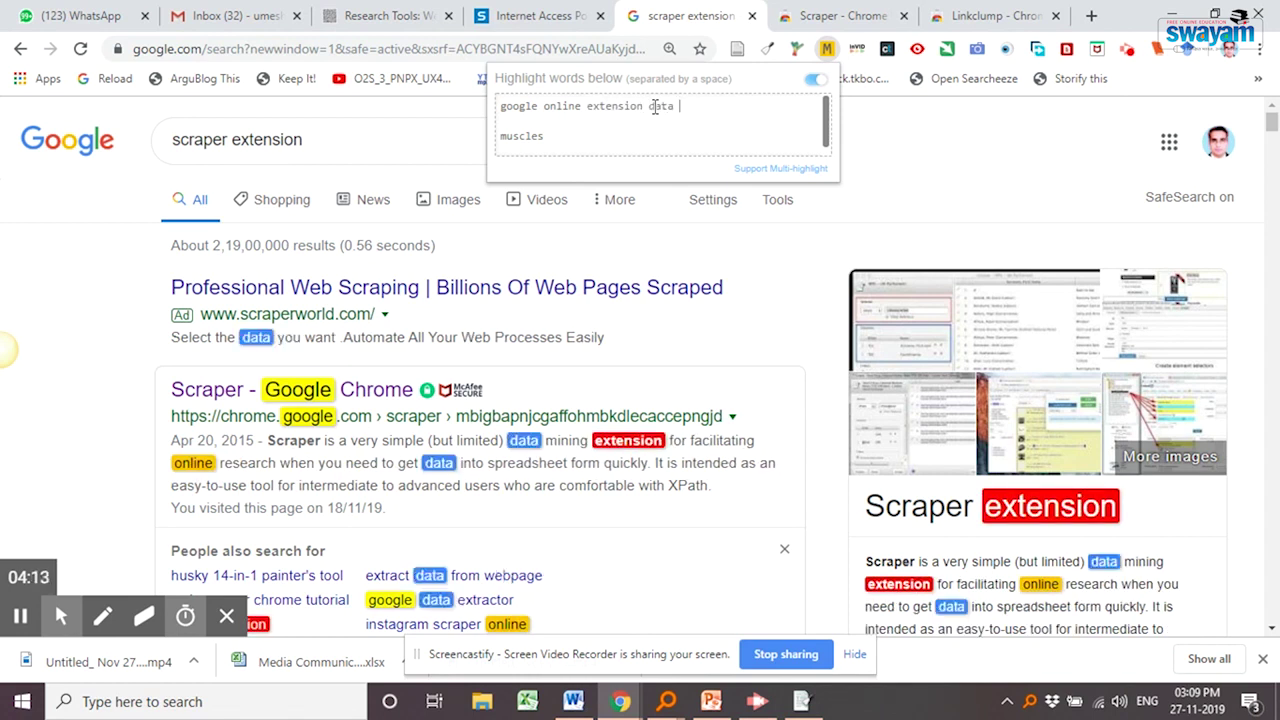
text(webpage)
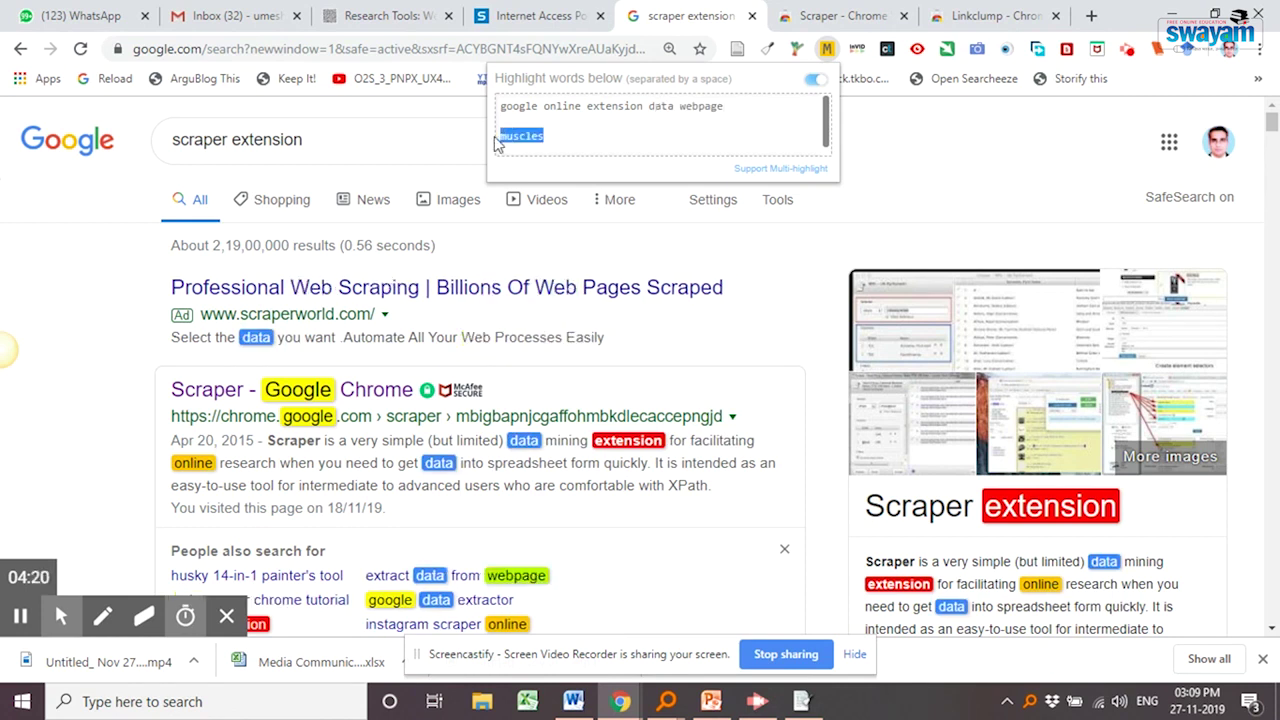
scroll(300, 220, down, 2)
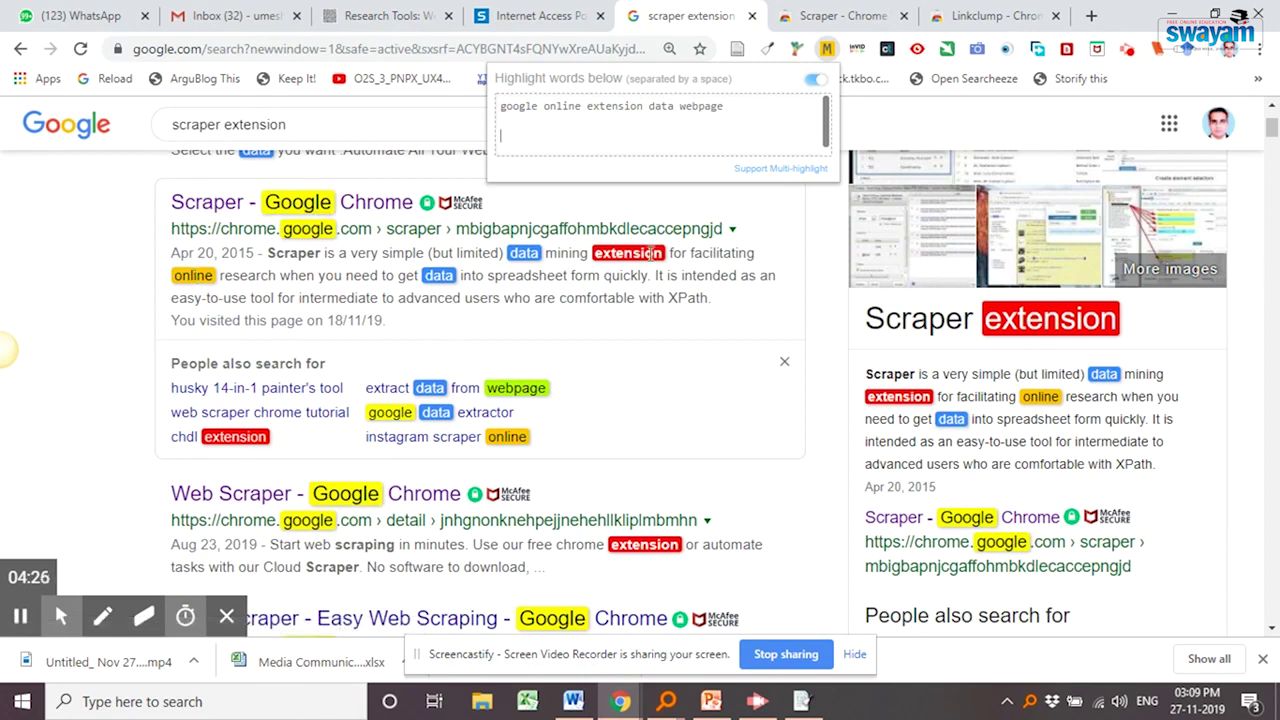
scroll(1033, 420, down, 3)
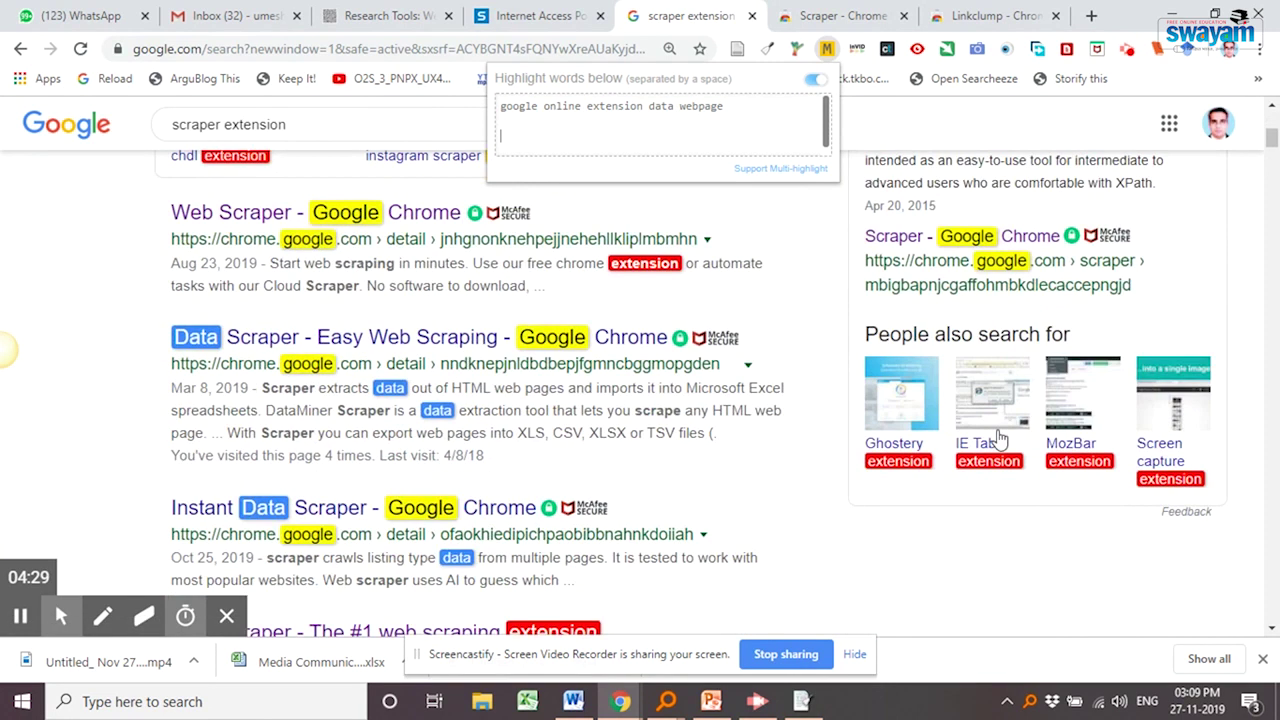
scroll(540, 401, down, 3)
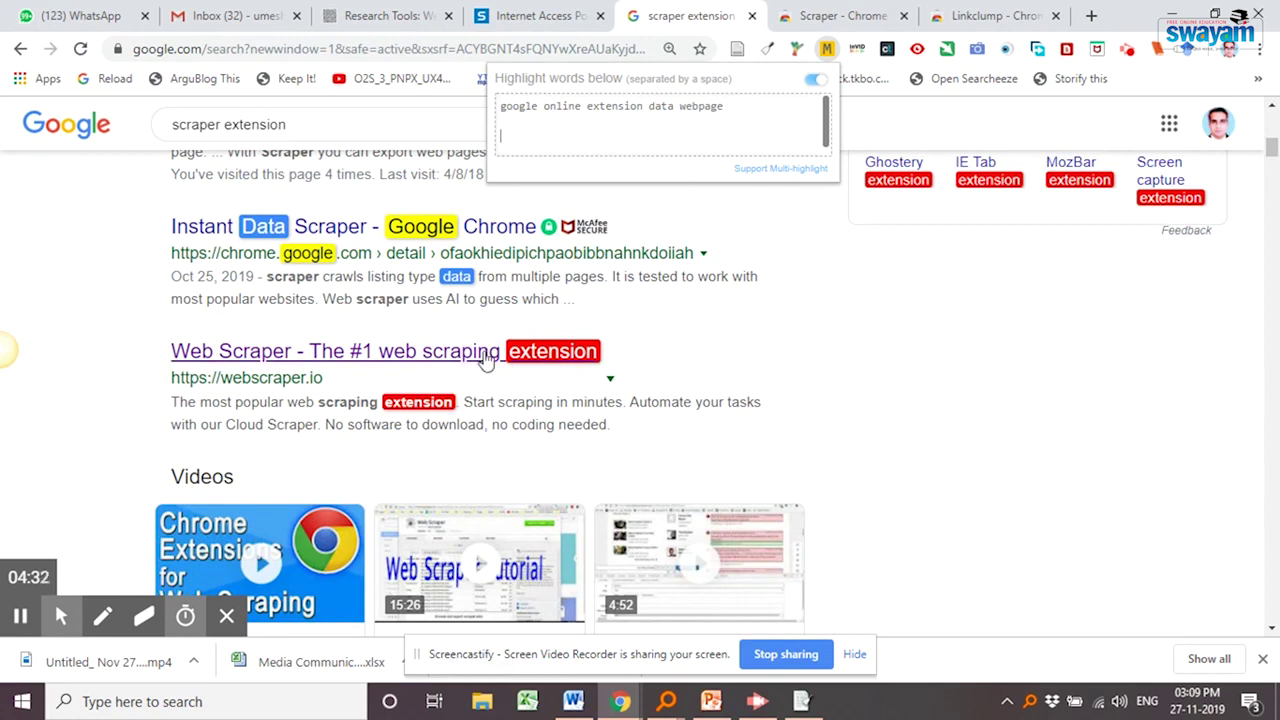
scroll(486, 360, down, 9)
scroll(864, 420, up, 15)
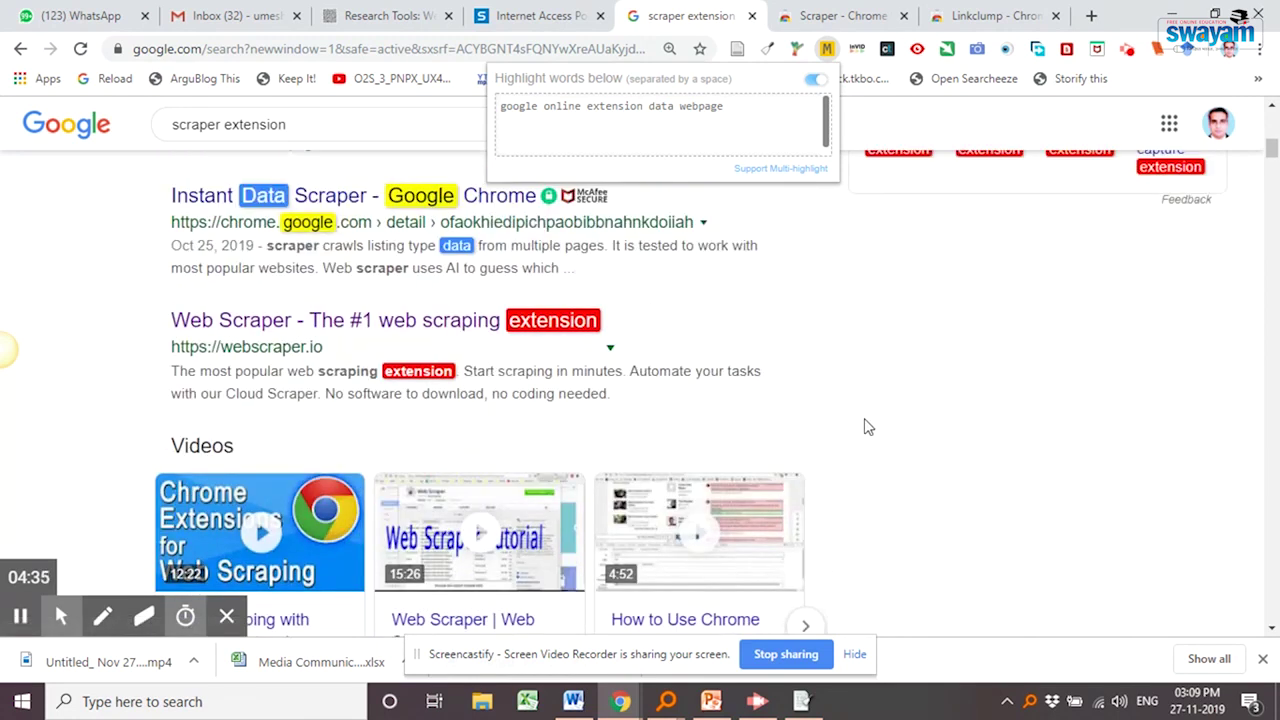
- Search Google for 'highlighter extension'
click(840, 16)
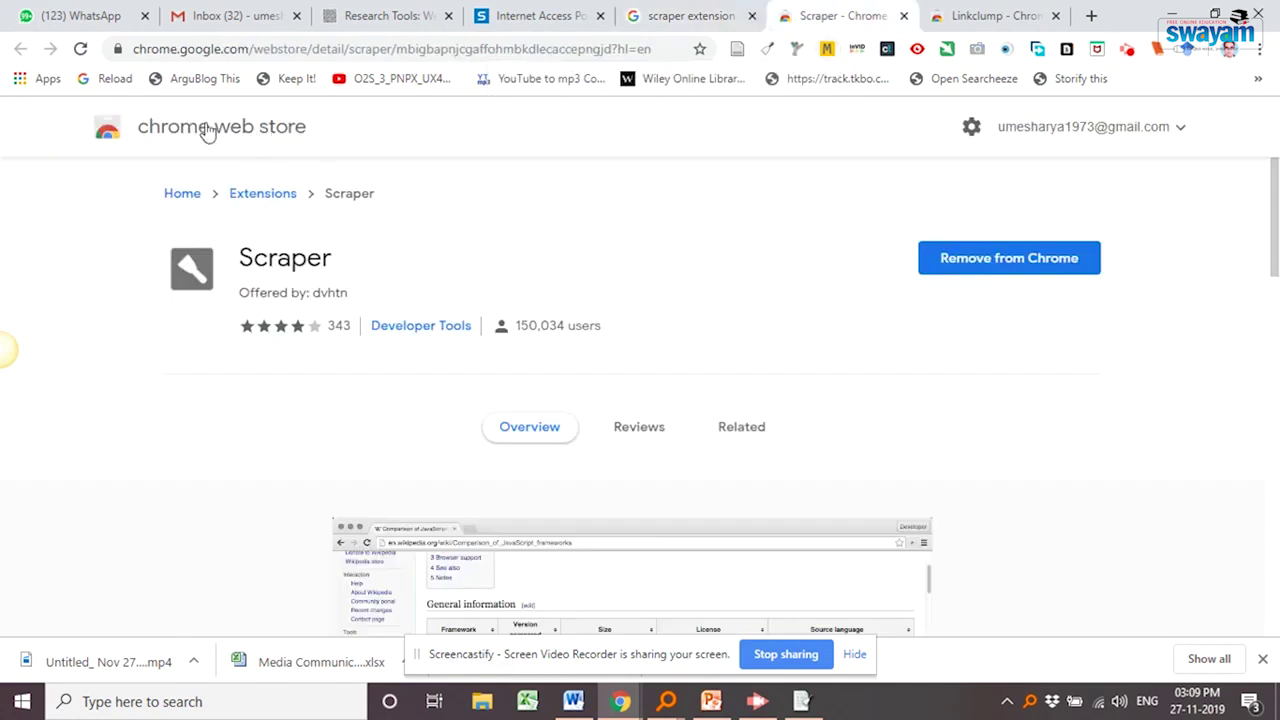
click(700, 18)
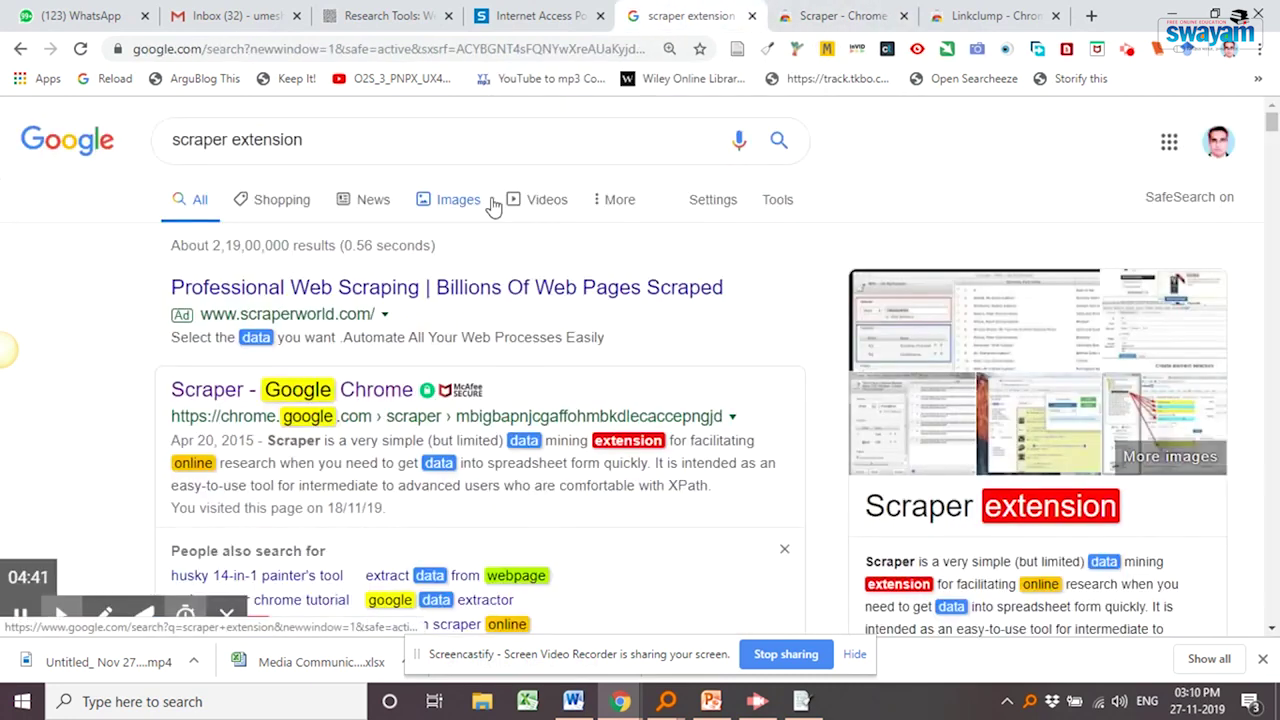
click(965, 16)
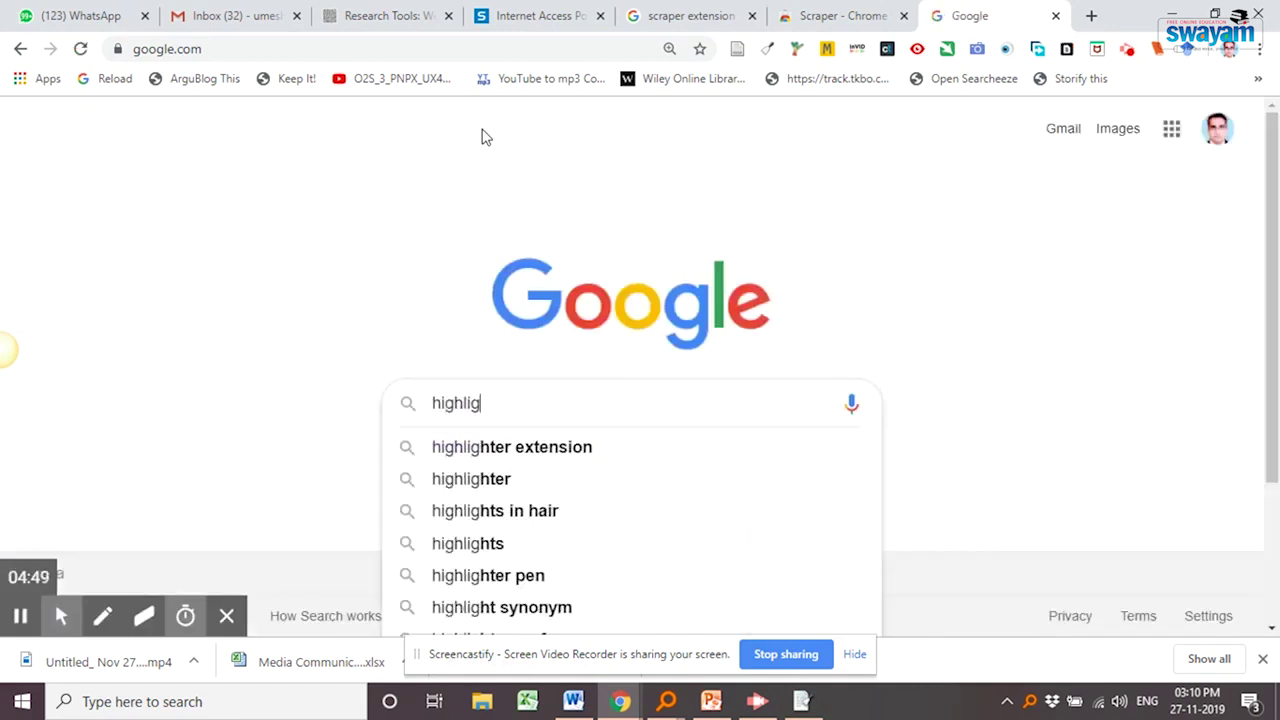
text(hter)
key(Down)
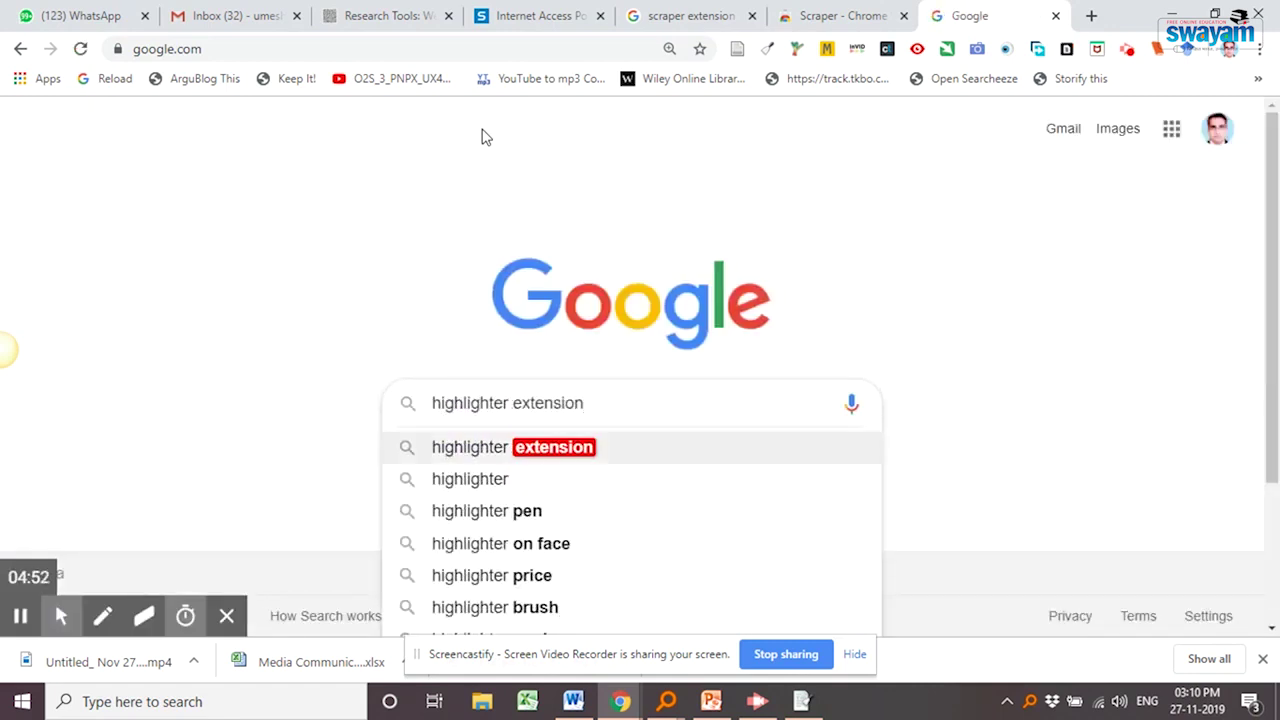
key(Return)
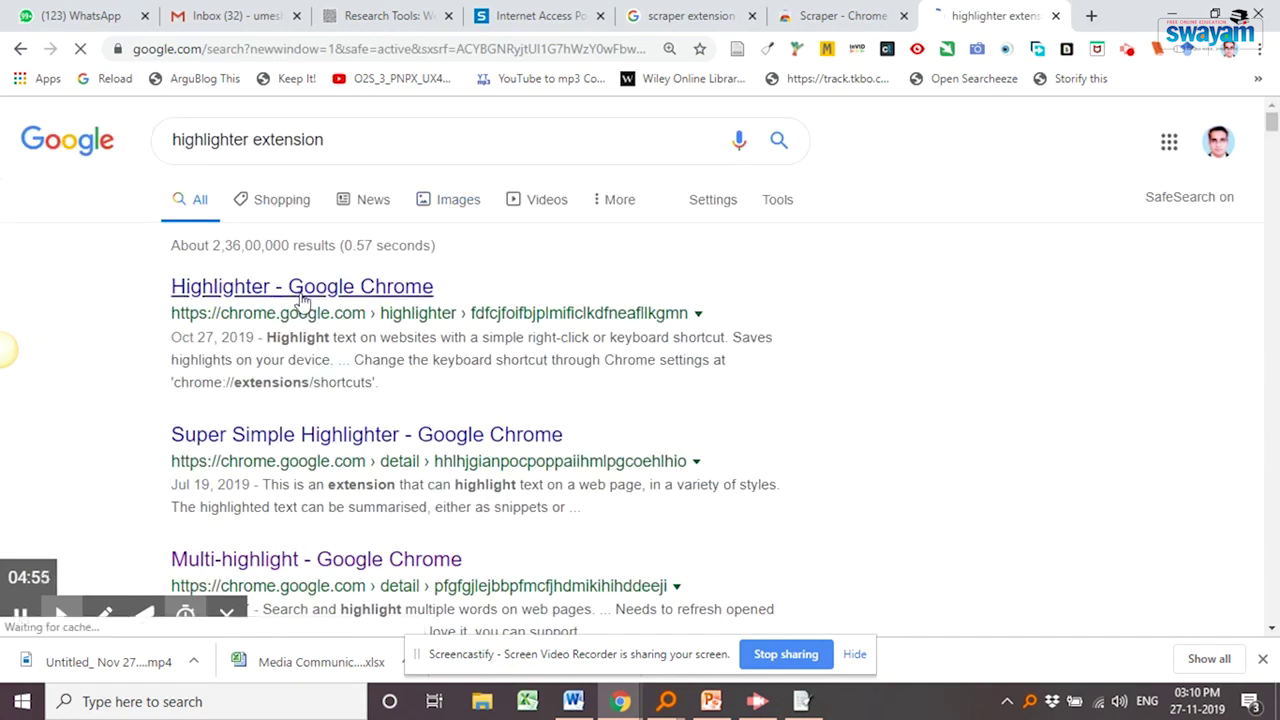
- Browse the Highlighter extension's store page, then close that tab
click(302, 288)
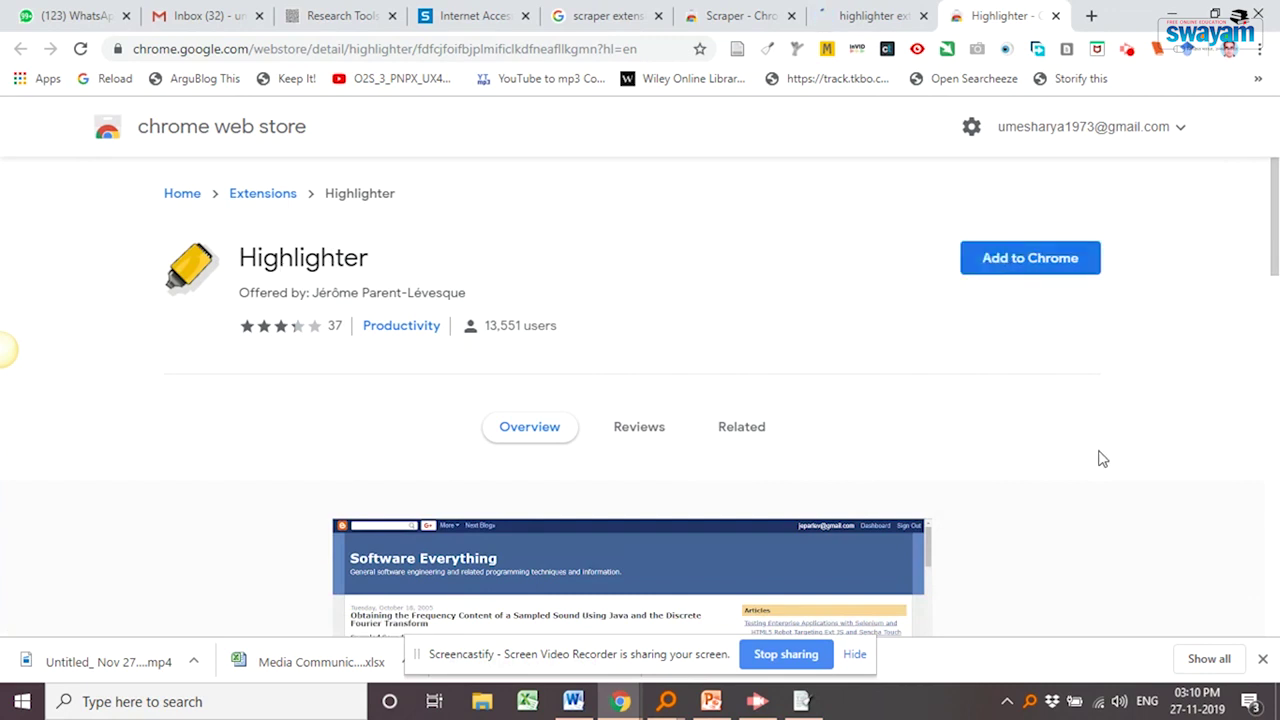
scroll(1098, 458, down, 3)
scroll(1024, 413, down, 2)
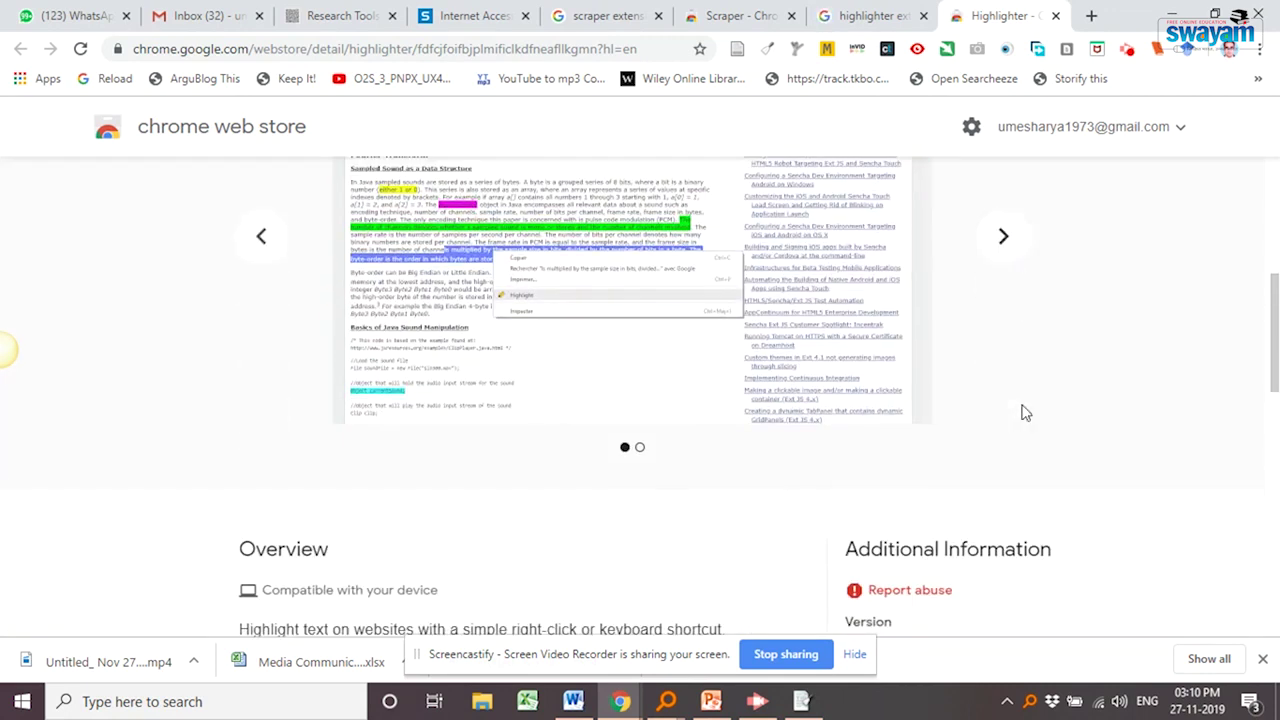
scroll(1024, 413, up, 3)
scroll(1024, 413, up, 2)
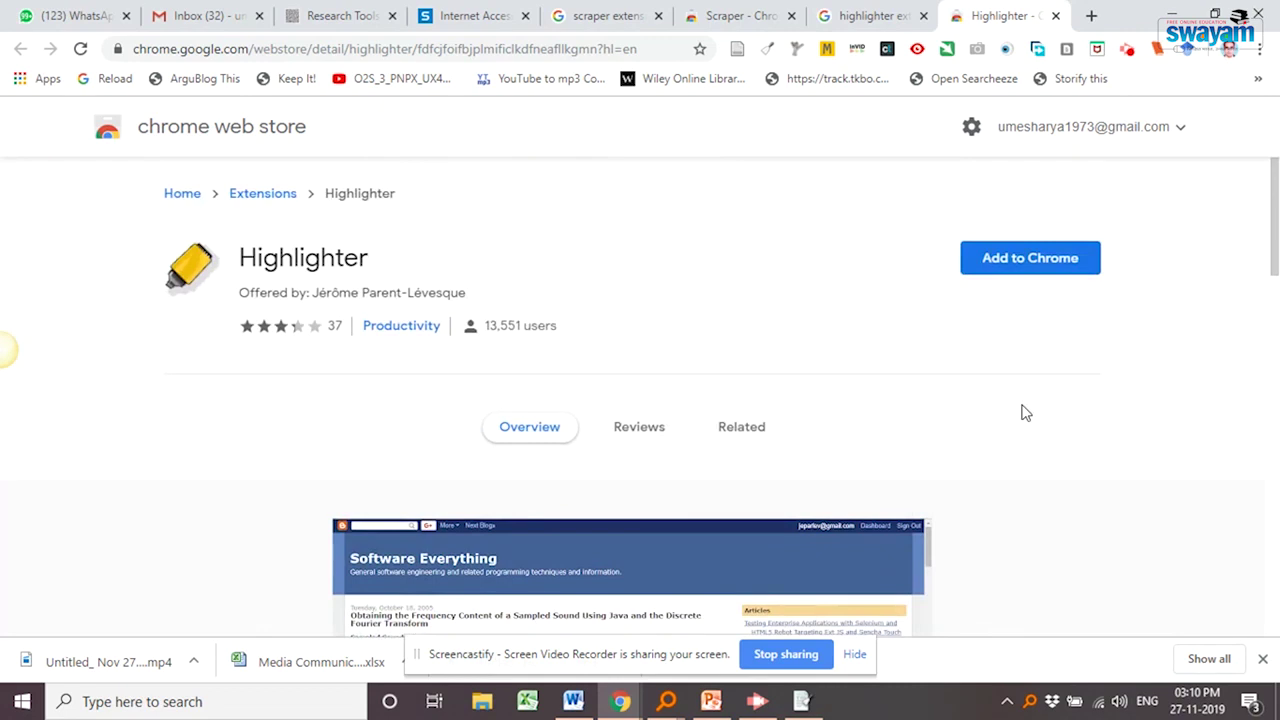
scroll(1008, 430, down, 4)
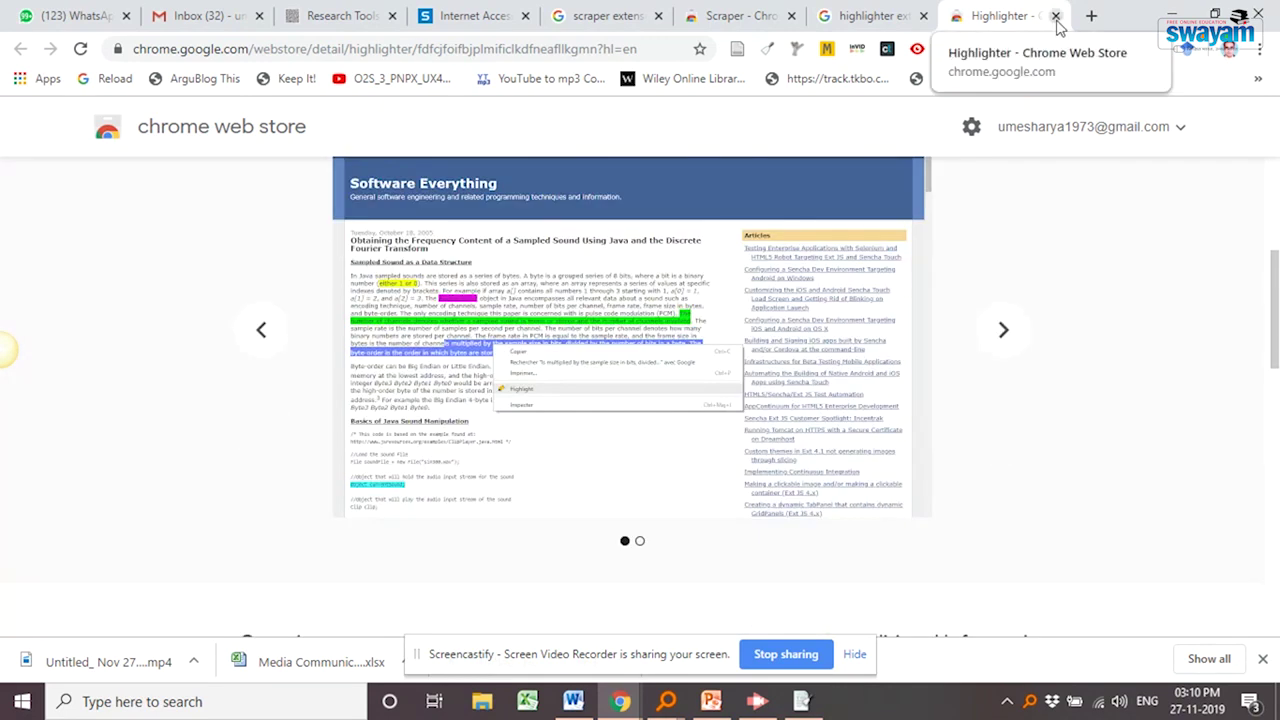
click(1055, 16)
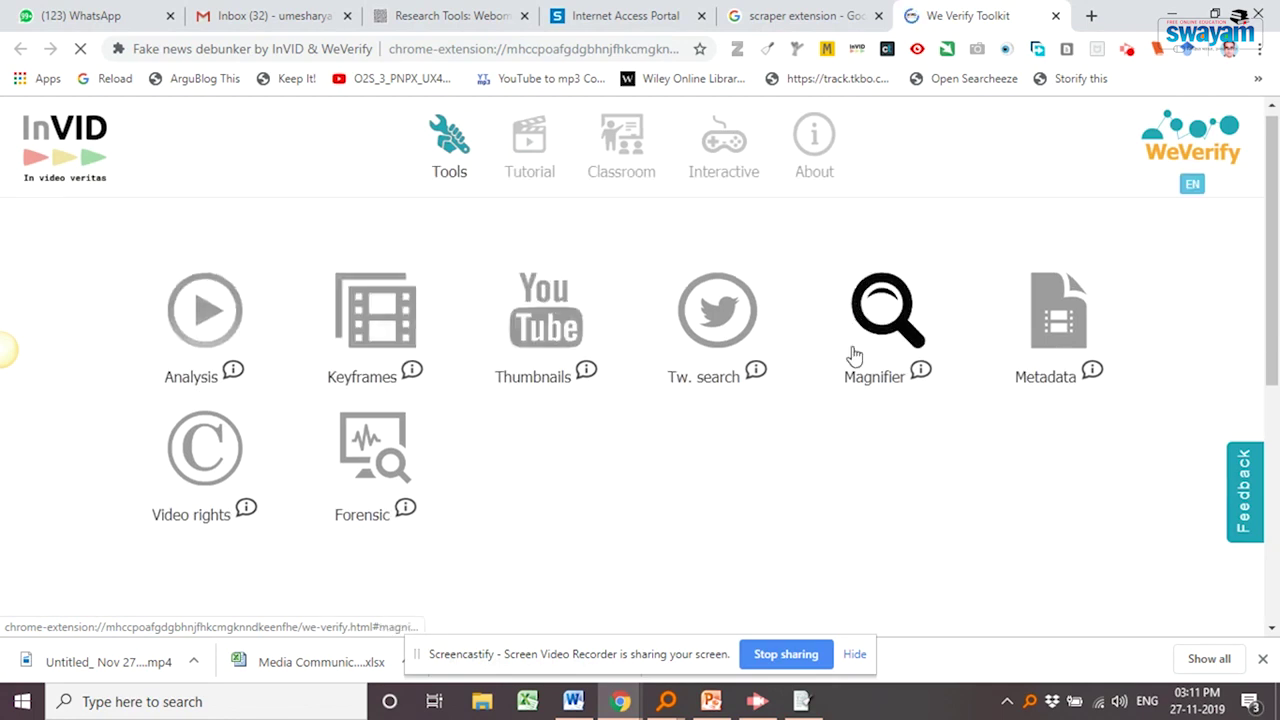
- Bring up the Keyframes video fragmentation tool in the We Verify toolkit
scroll(849, 360, down, 1)
scroll(846, 362, up, 1)
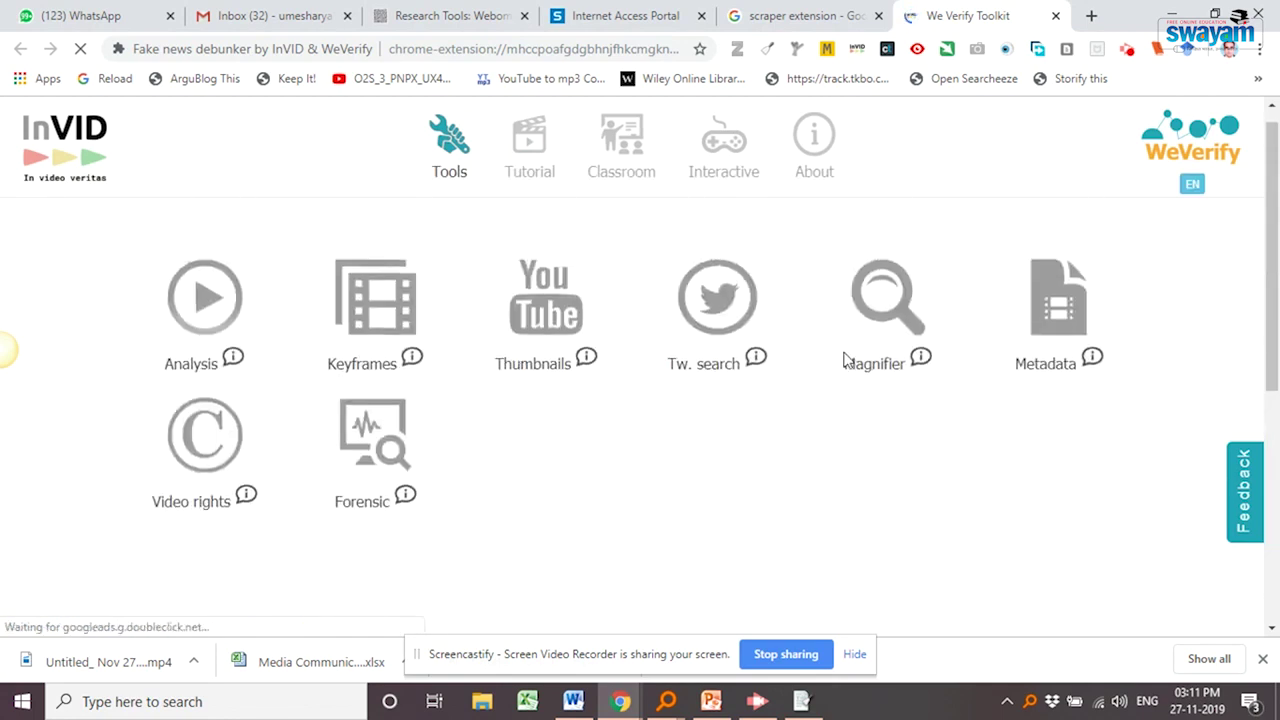
click(368, 343)
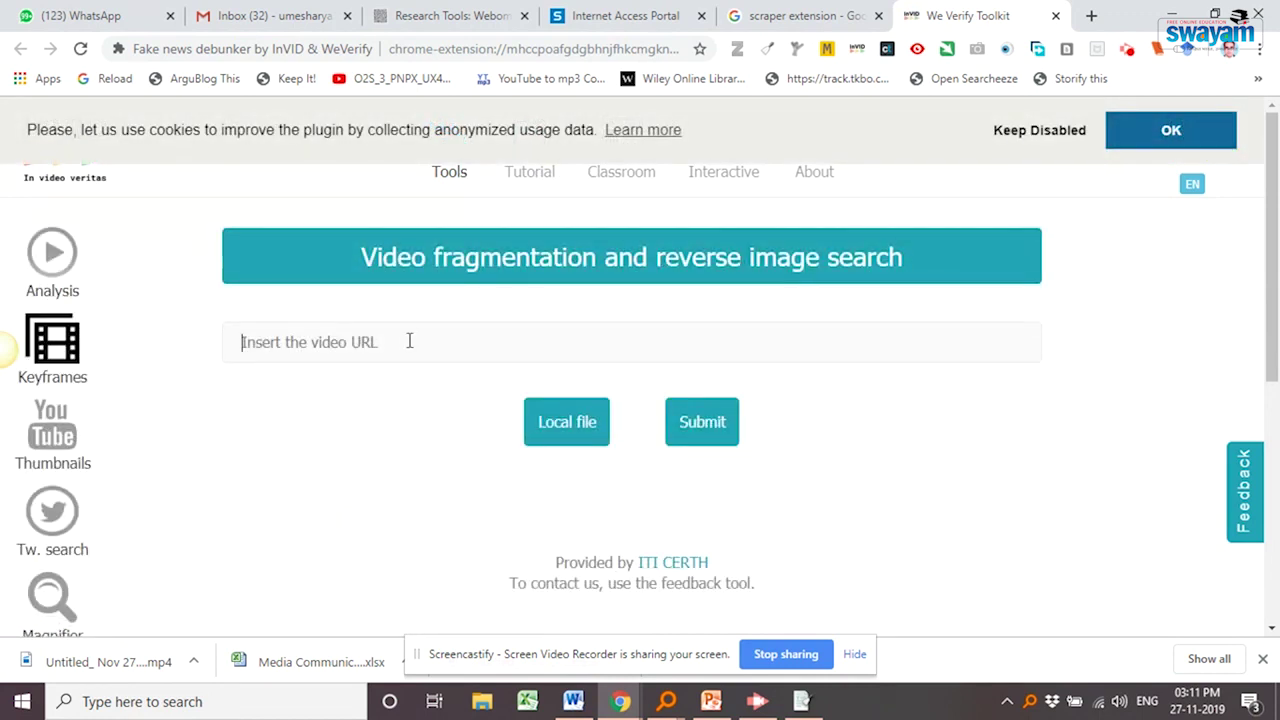
- Copy the train video's link from YouTube and paste it into the Keyframes URL field
click(1091, 16)
text(youtube.com)
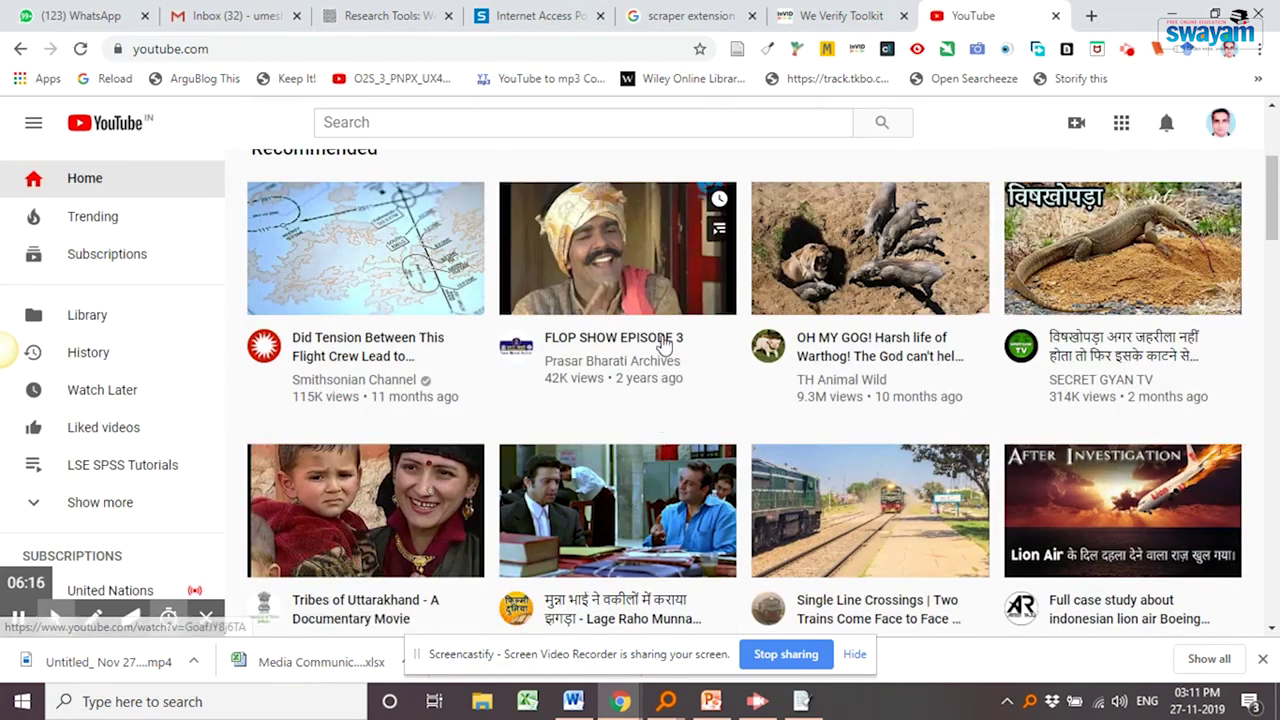
right_click(848, 506)
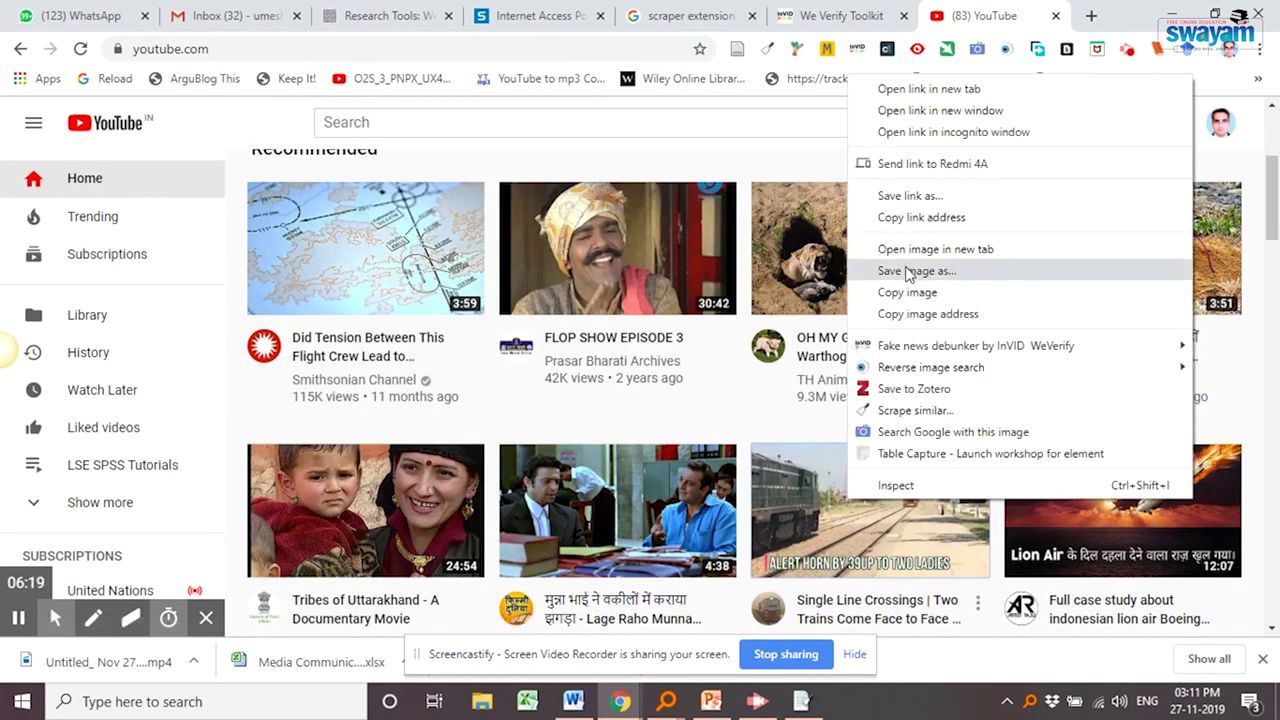
click(913, 224)
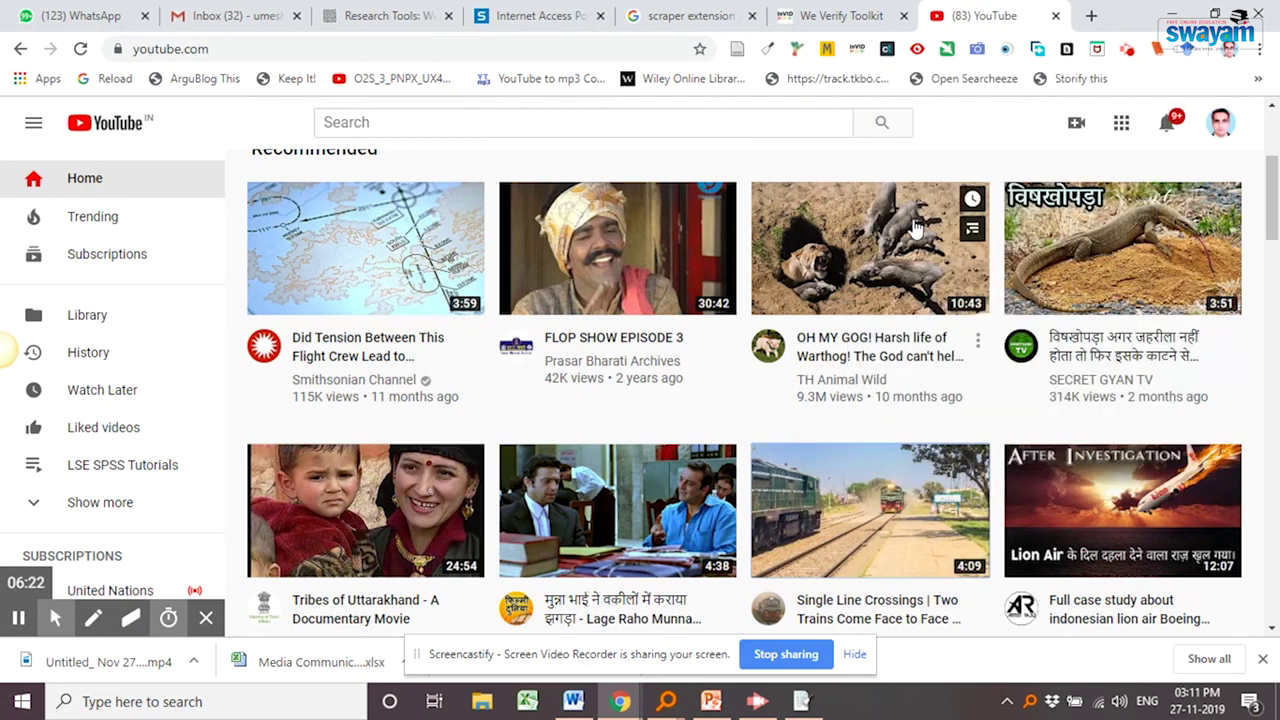
click(830, 16)
right_click(512, 345)
click(546, 502)
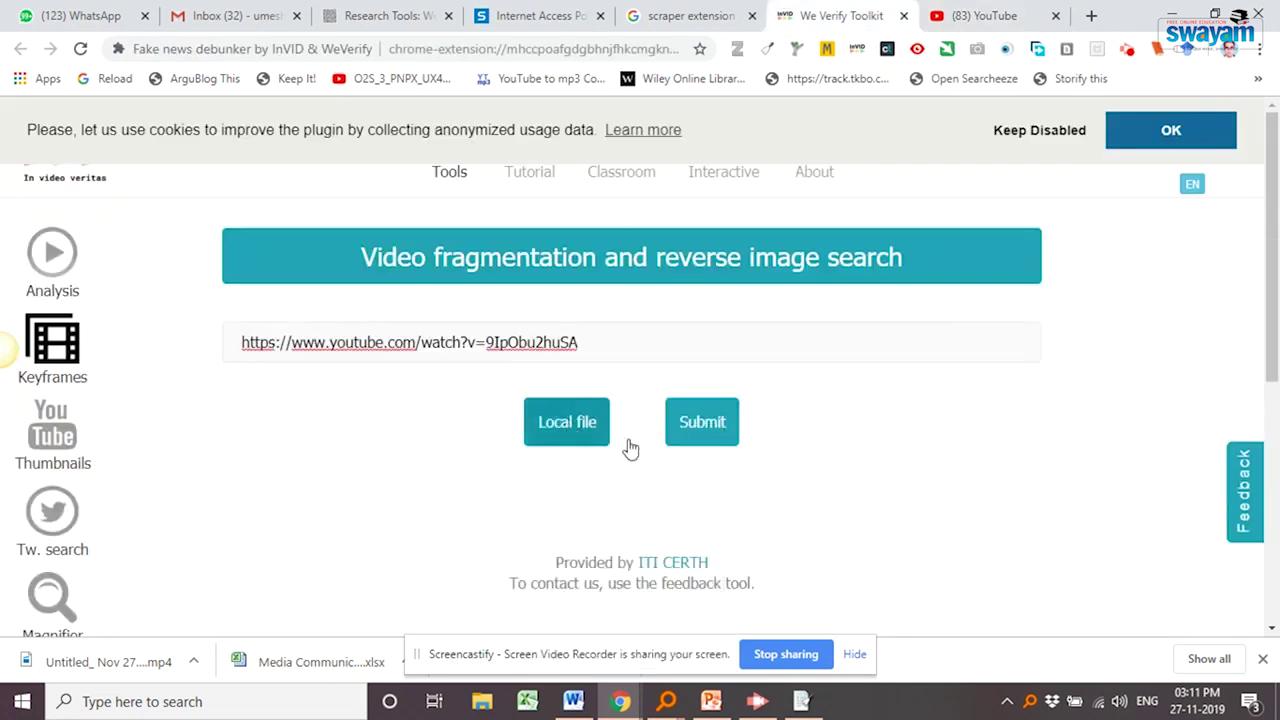
- Submit the YouTube train video and scroll through the extracted keyframe thumbnails
click(704, 426)
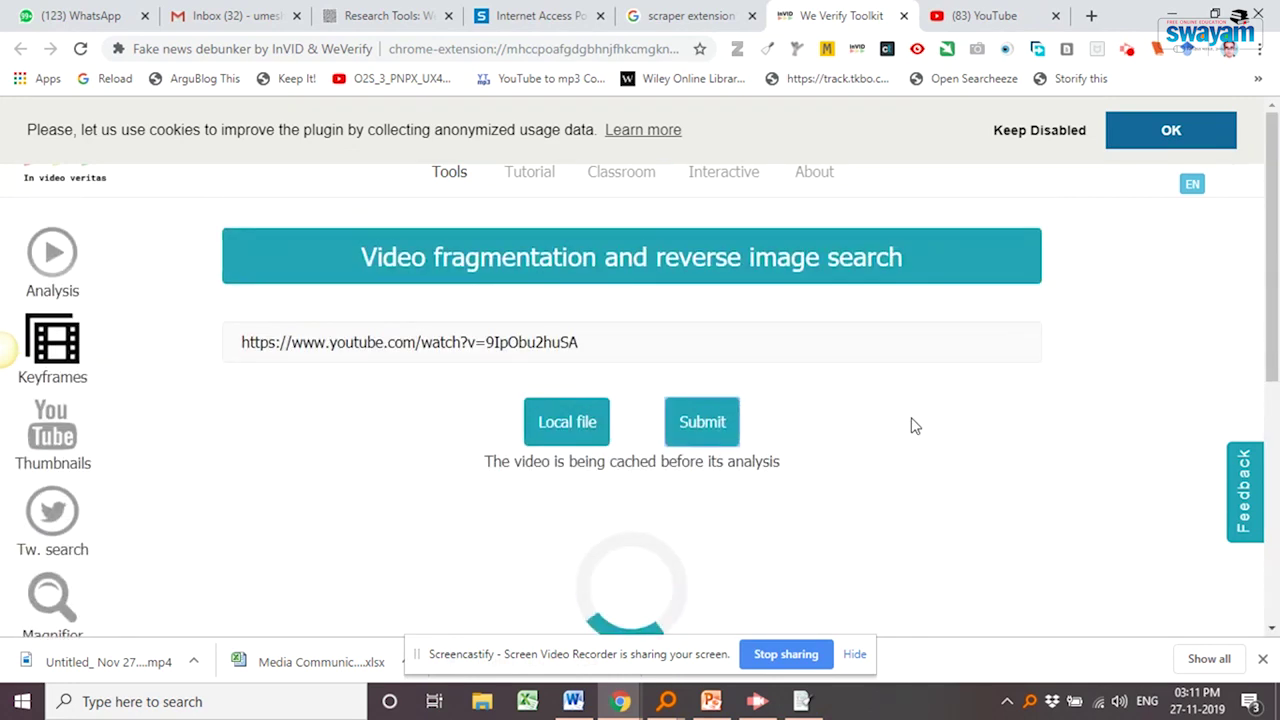
click(1129, 52)
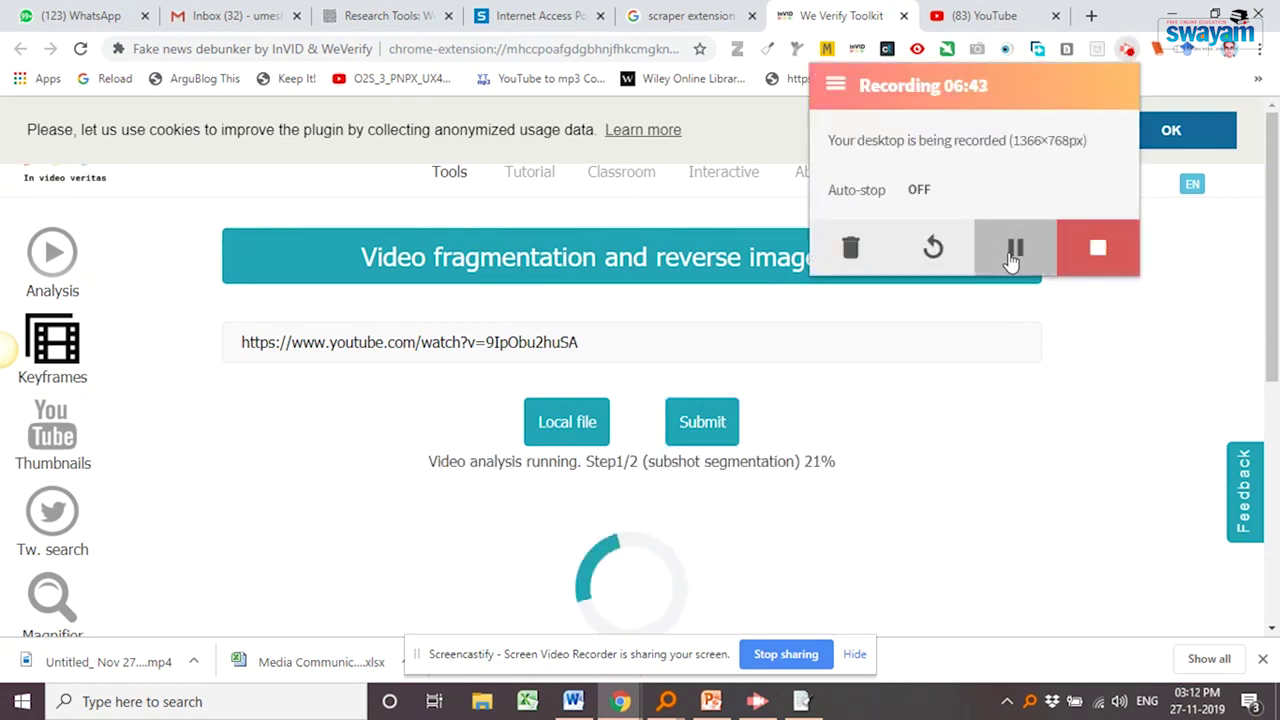
scroll(213, 397, down, 5)
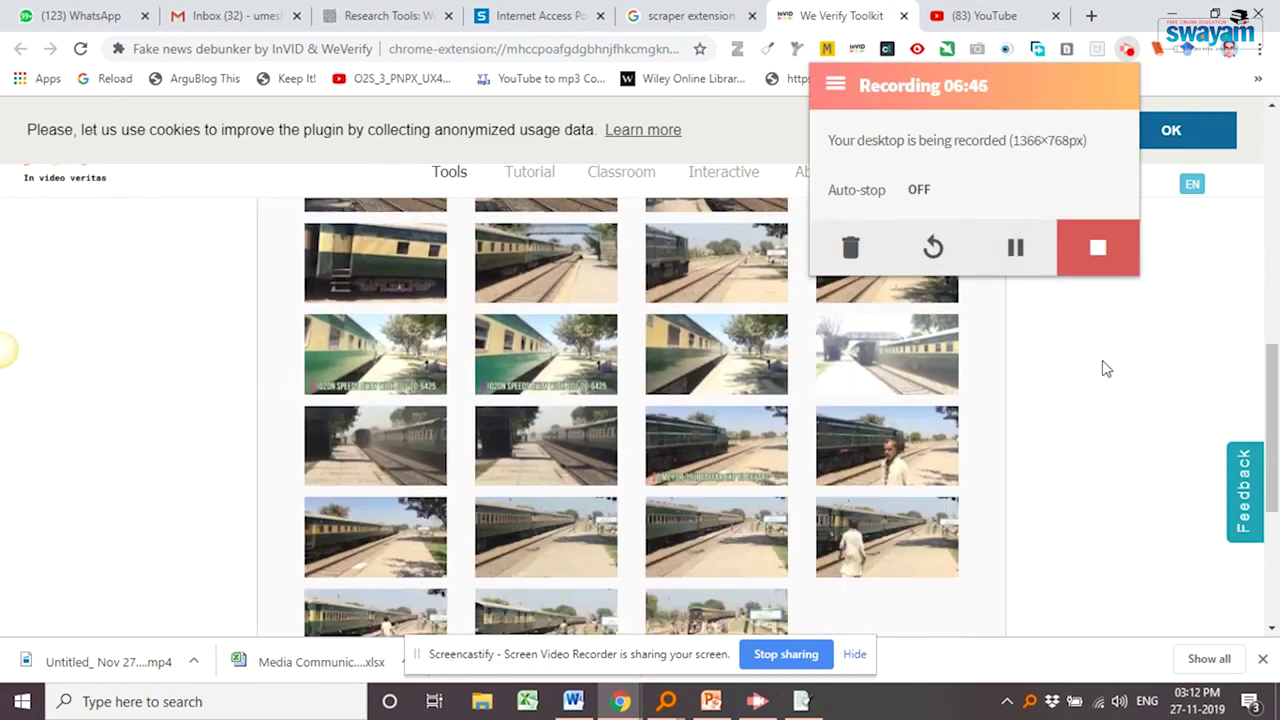
click(1081, 353)
scroll(840, 365, up, 3)
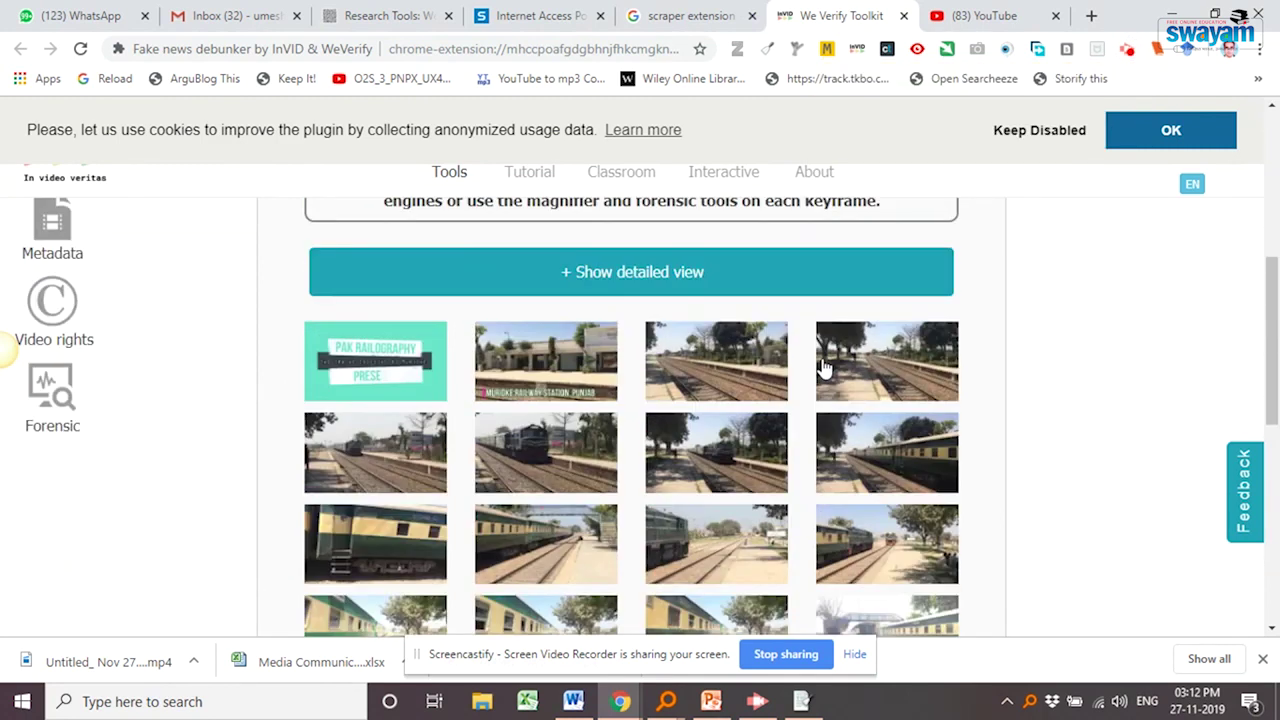
scroll(700, 385, up, 5)
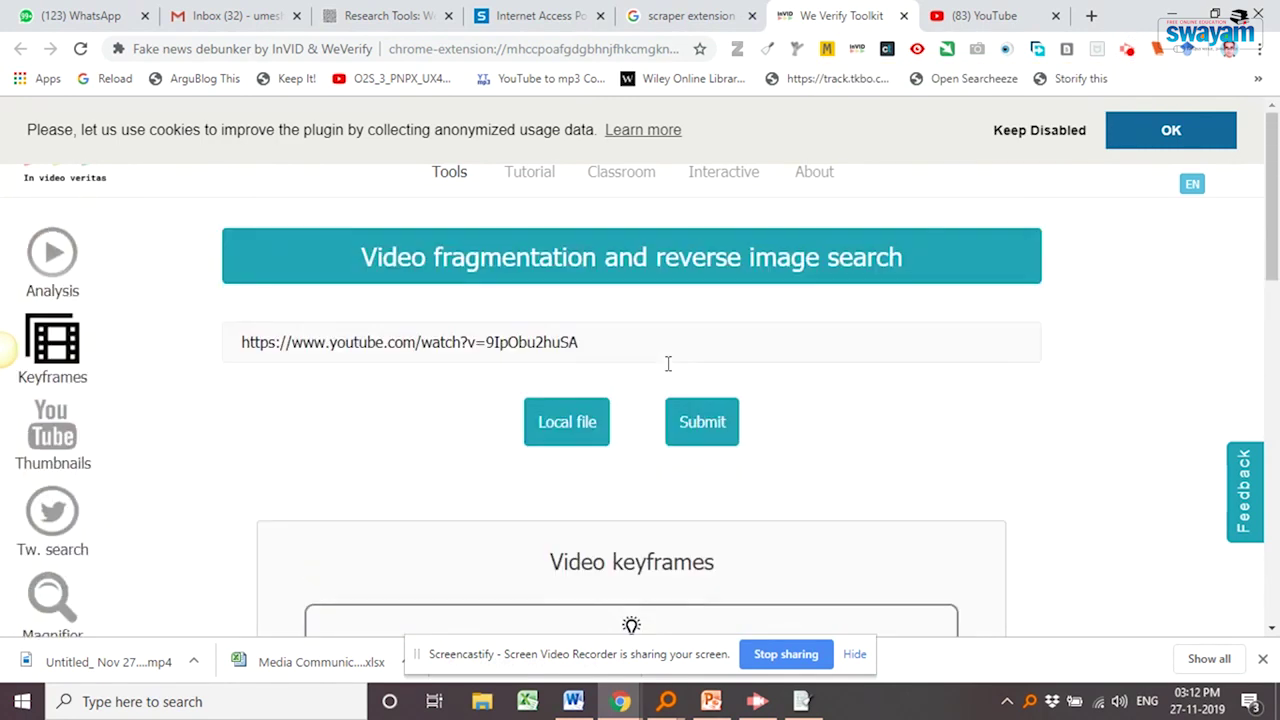
scroll(584, 341, down, 8)
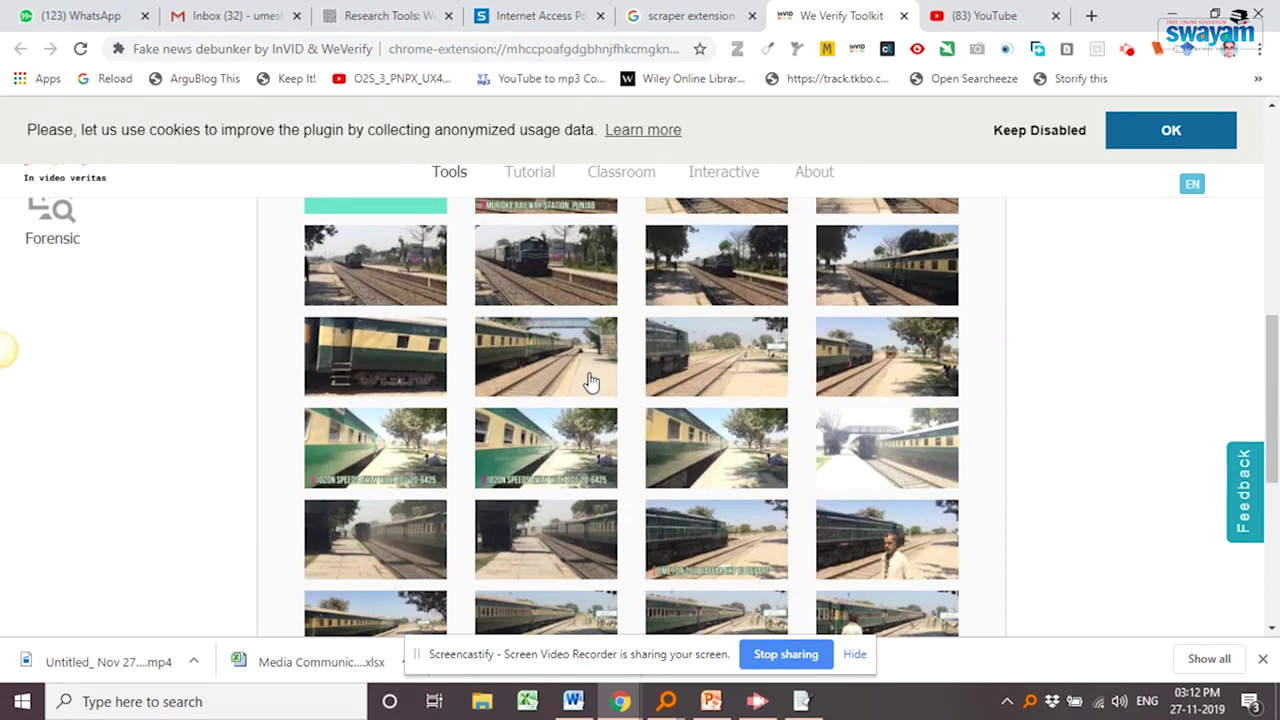
scroll(662, 423, down, 3)
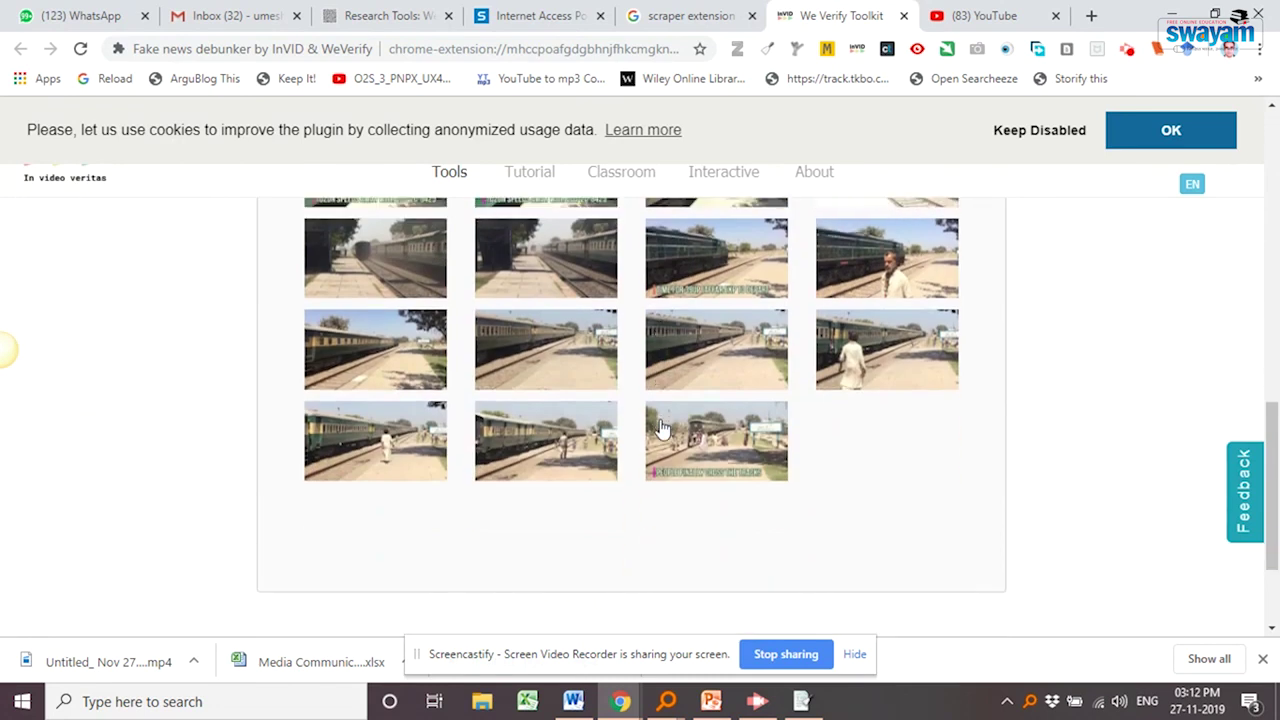
- Reverse image search a keyframe thumbnail on Google and look over the results
scroll(660, 428, up, 1)
right_click(537, 360)
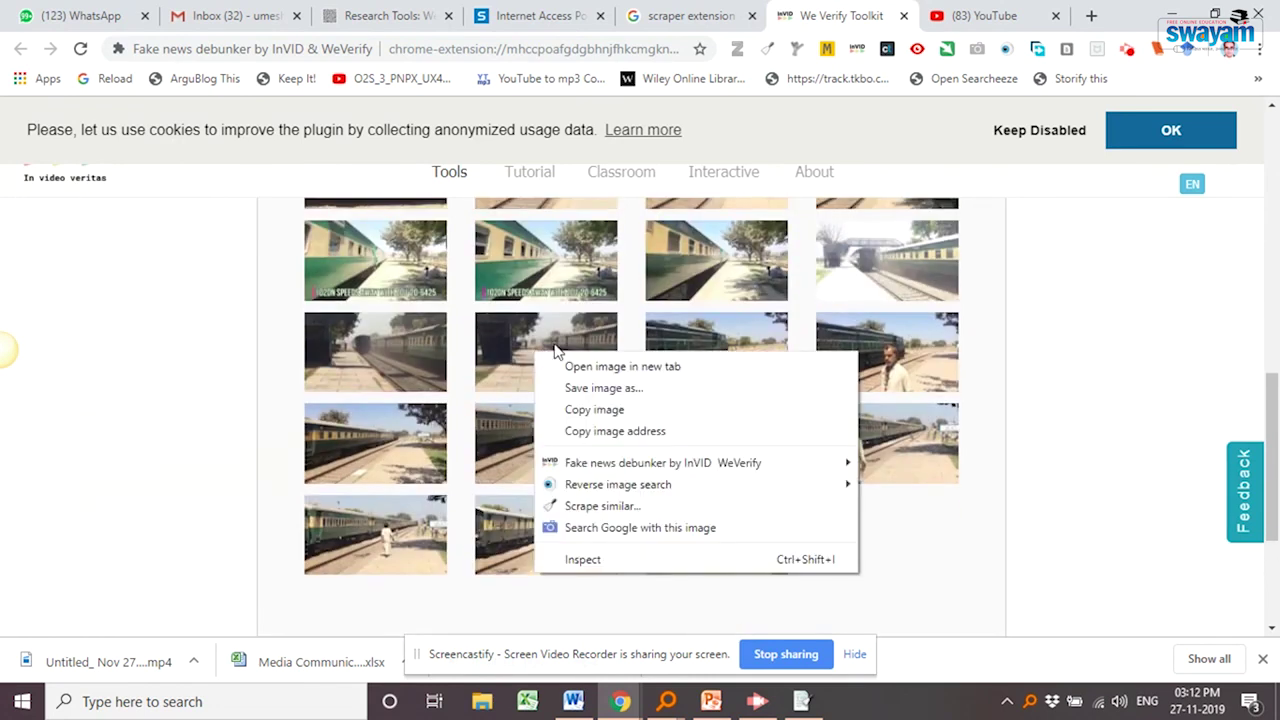
mouse_move(594, 490)
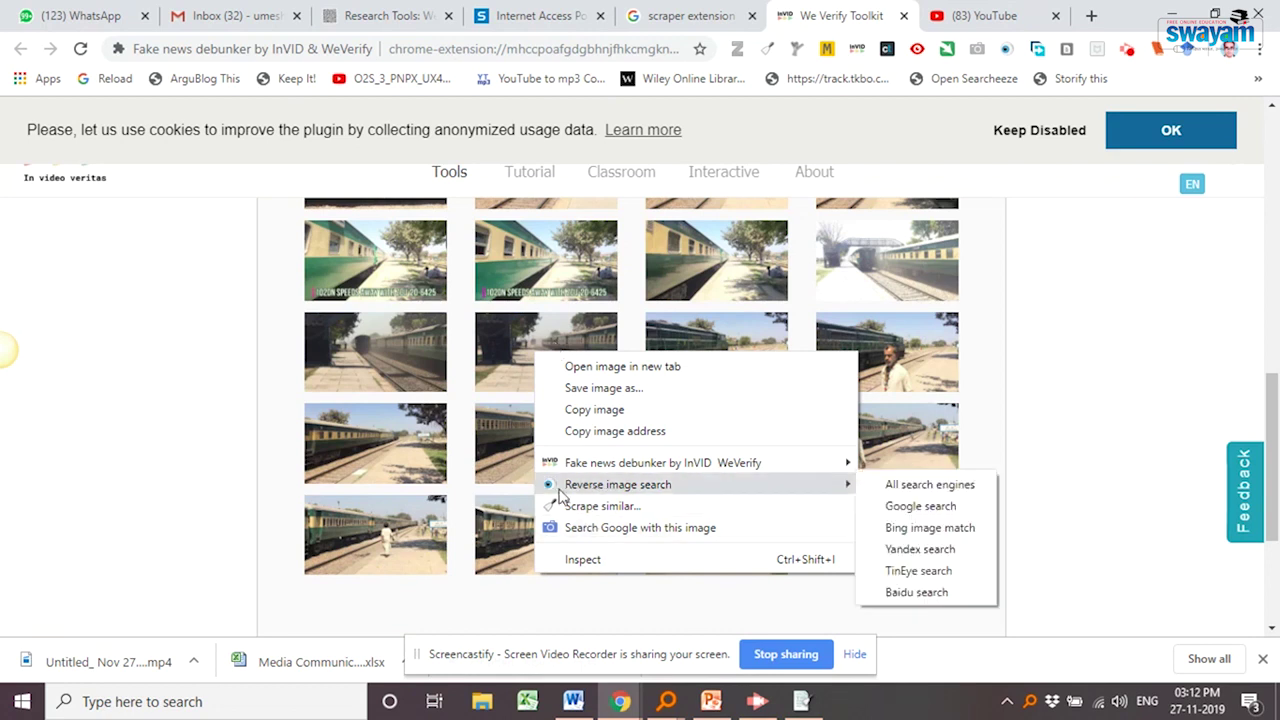
click(920, 506)
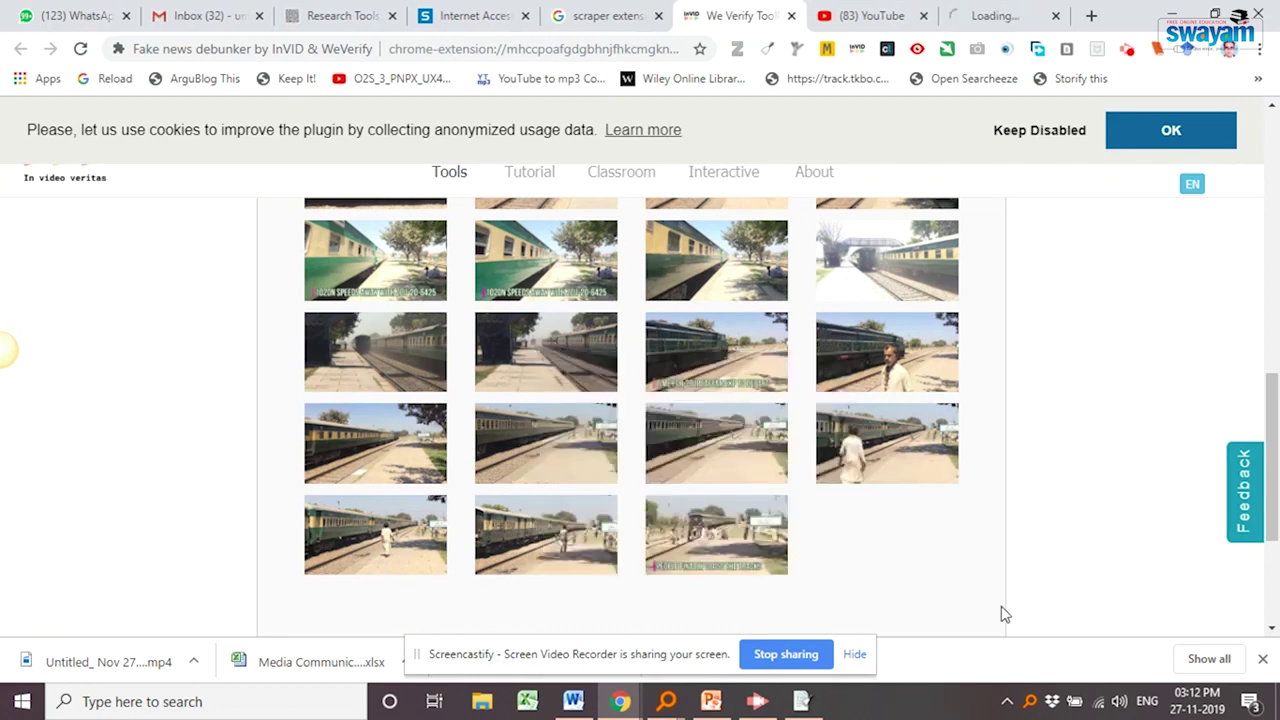
click(1003, 17)
click(503, 50)
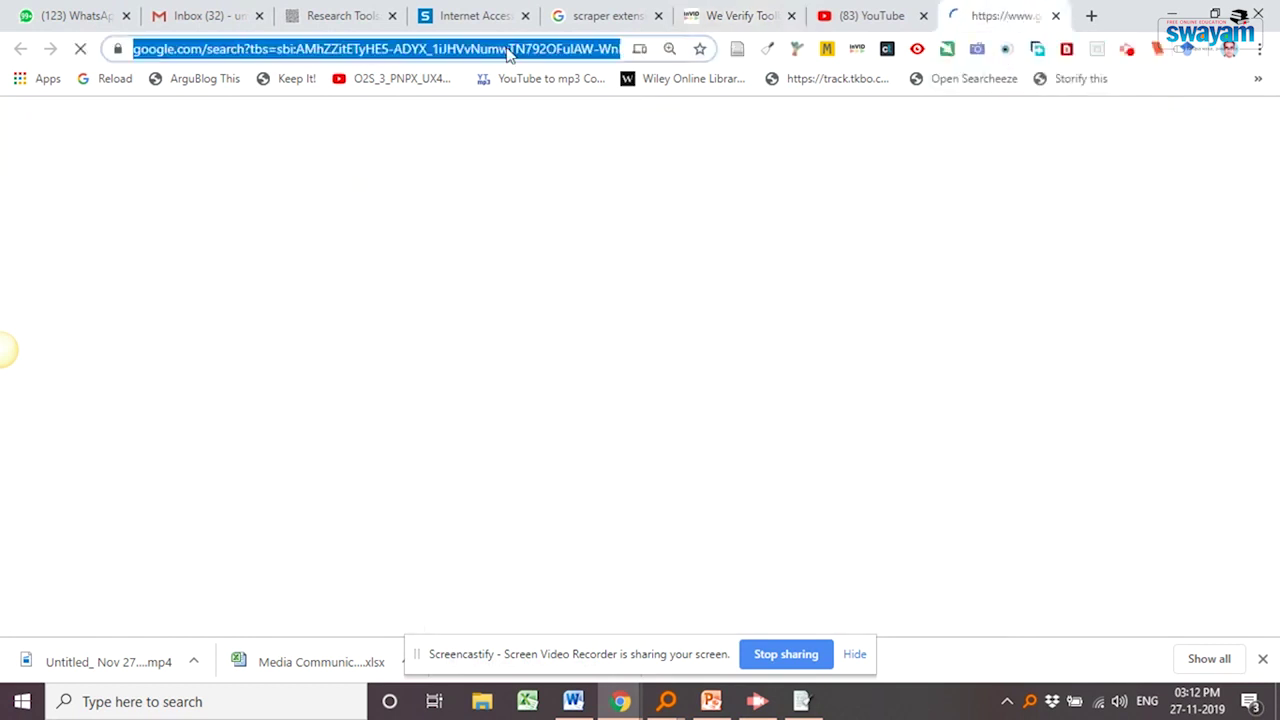
scroll(587, 268, down, 2)
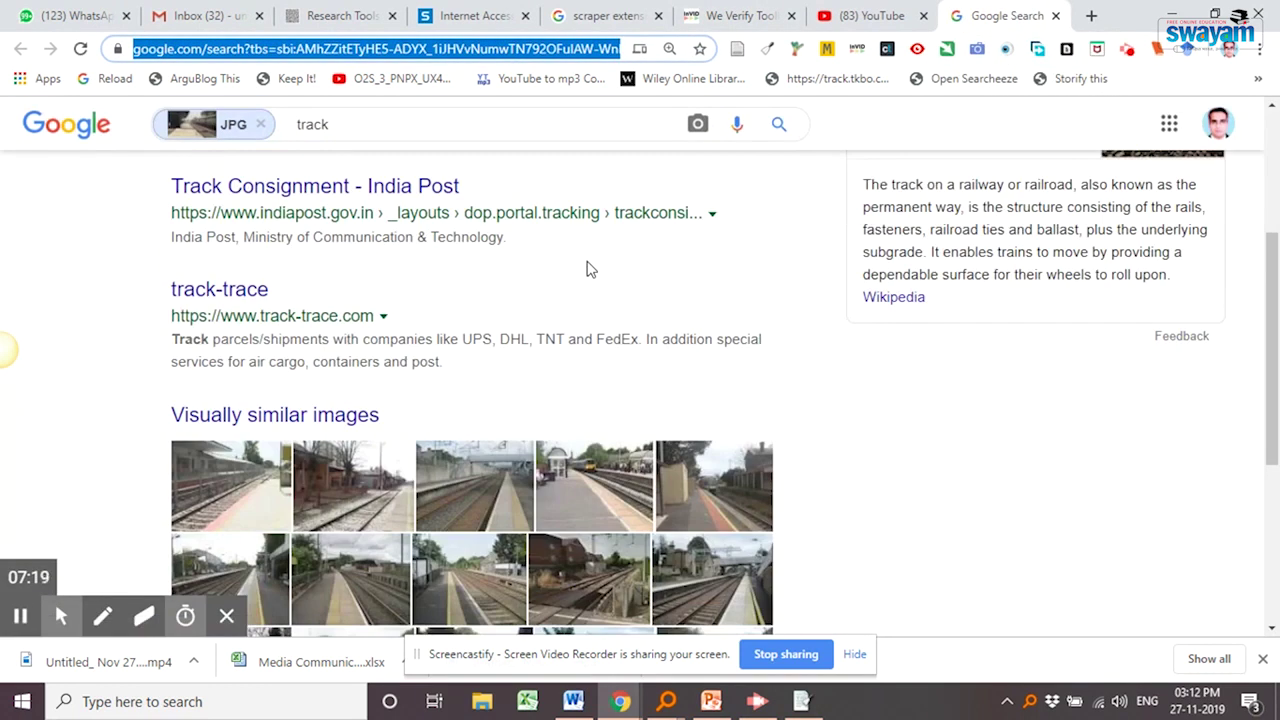
scroll(589, 269, down, 3)
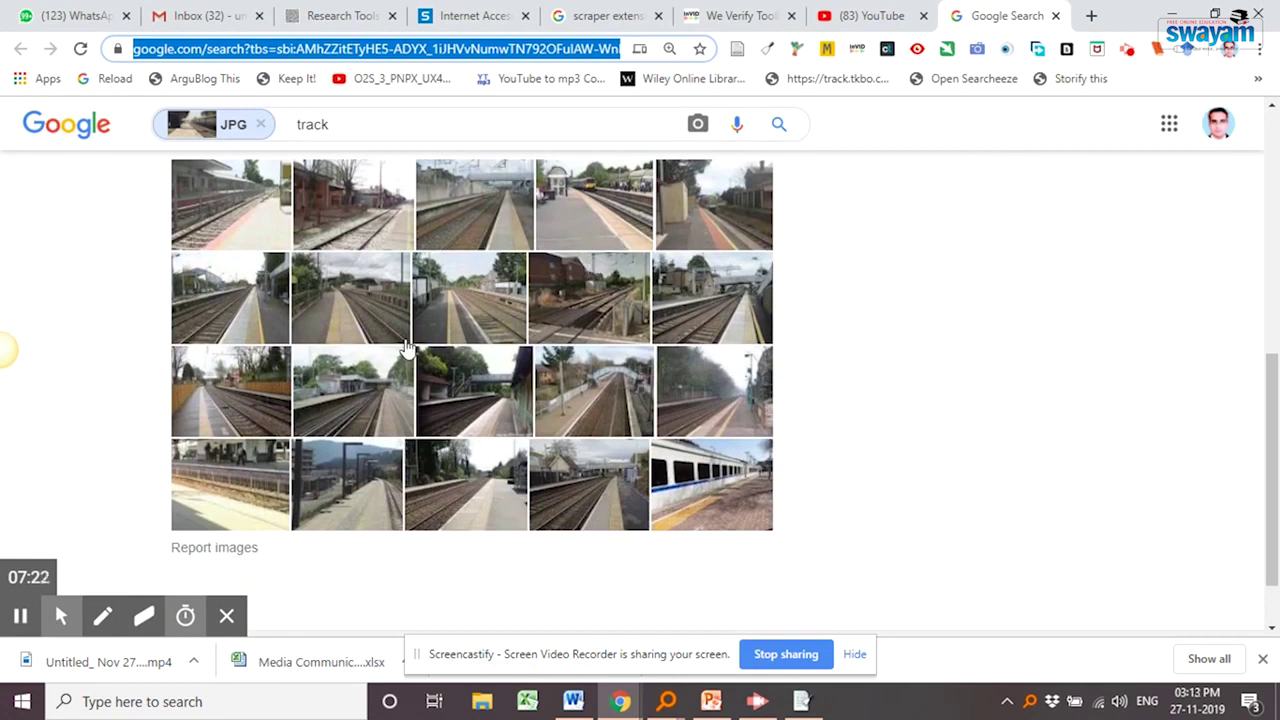
scroll(408, 347, down, 1)
scroll(408, 347, up, 6)
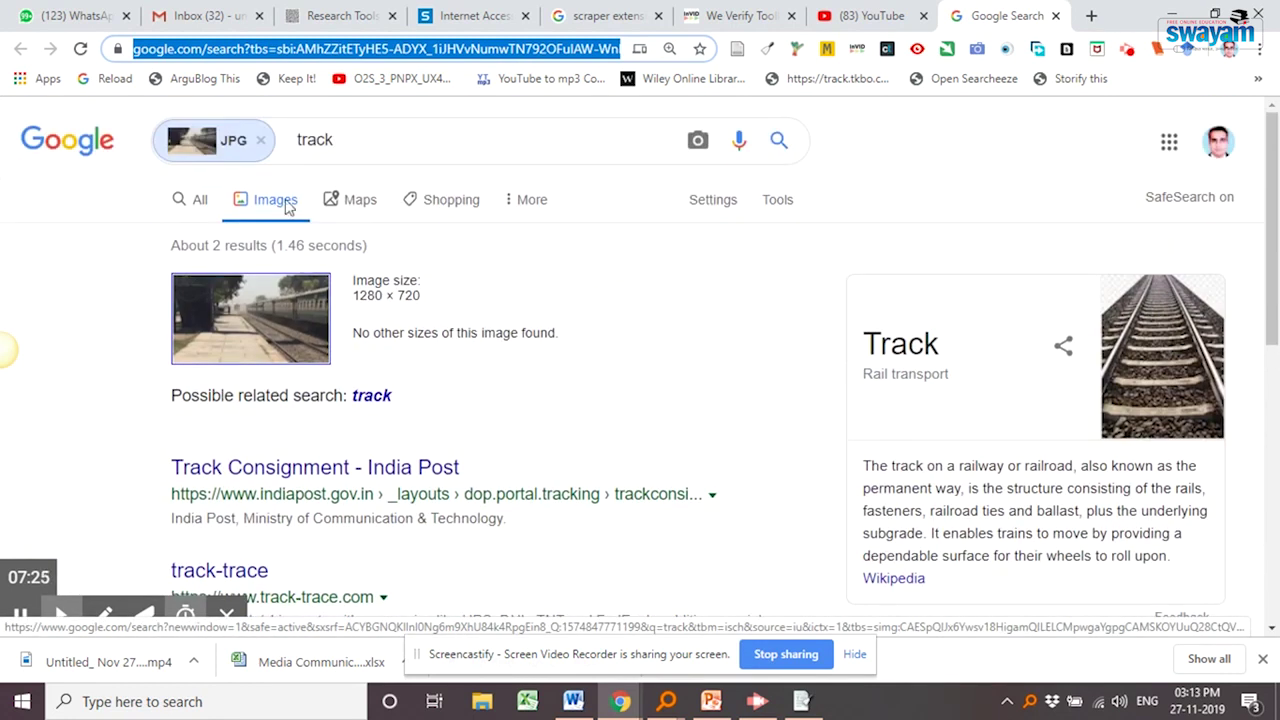
- Refine the image search to 'railway track', review the results, and close the tab
click(301, 140)
text(railway)
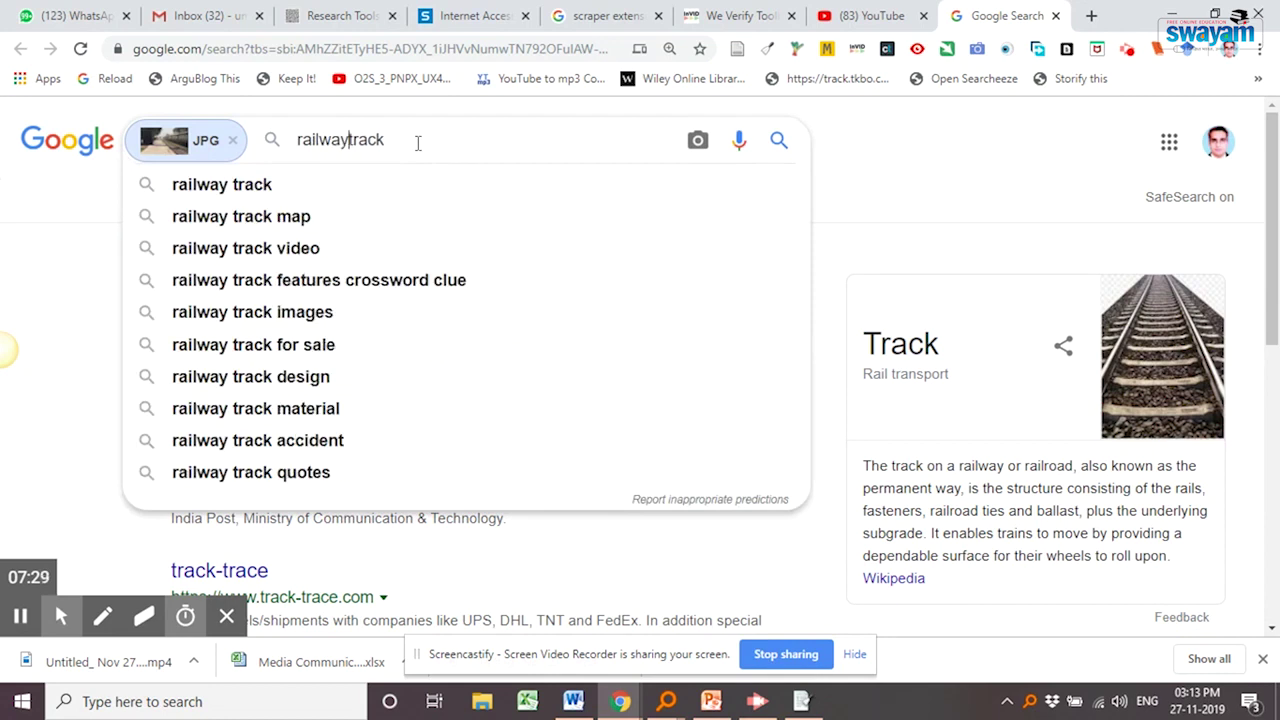
key(Return)
scroll(697, 353, down, 5)
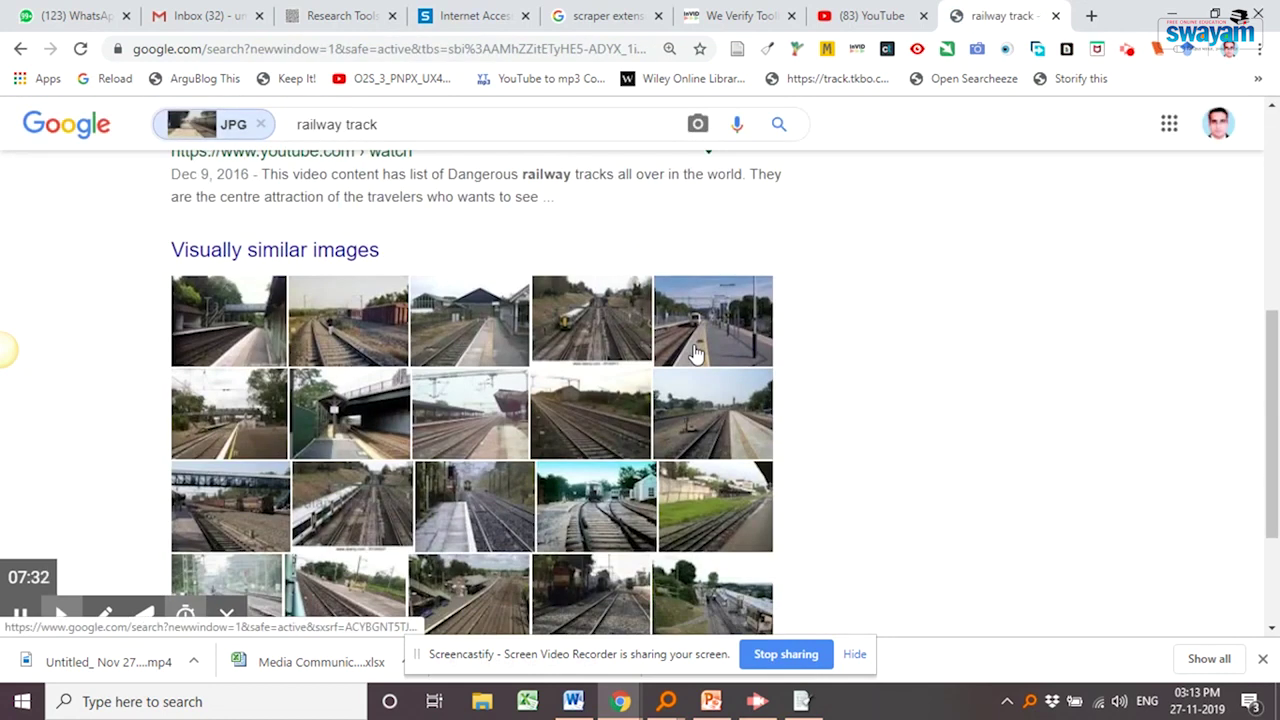
scroll(675, 453, down, 2)
scroll(657, 443, up, 7)
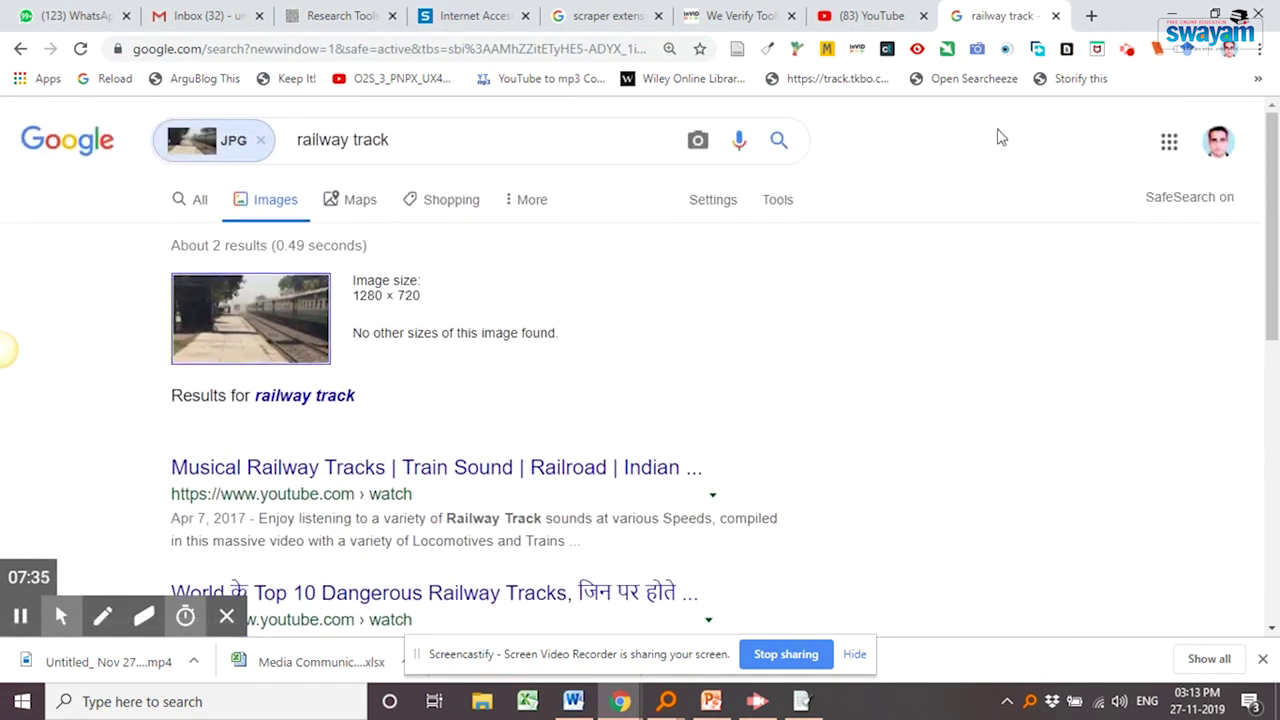
click(1055, 16)
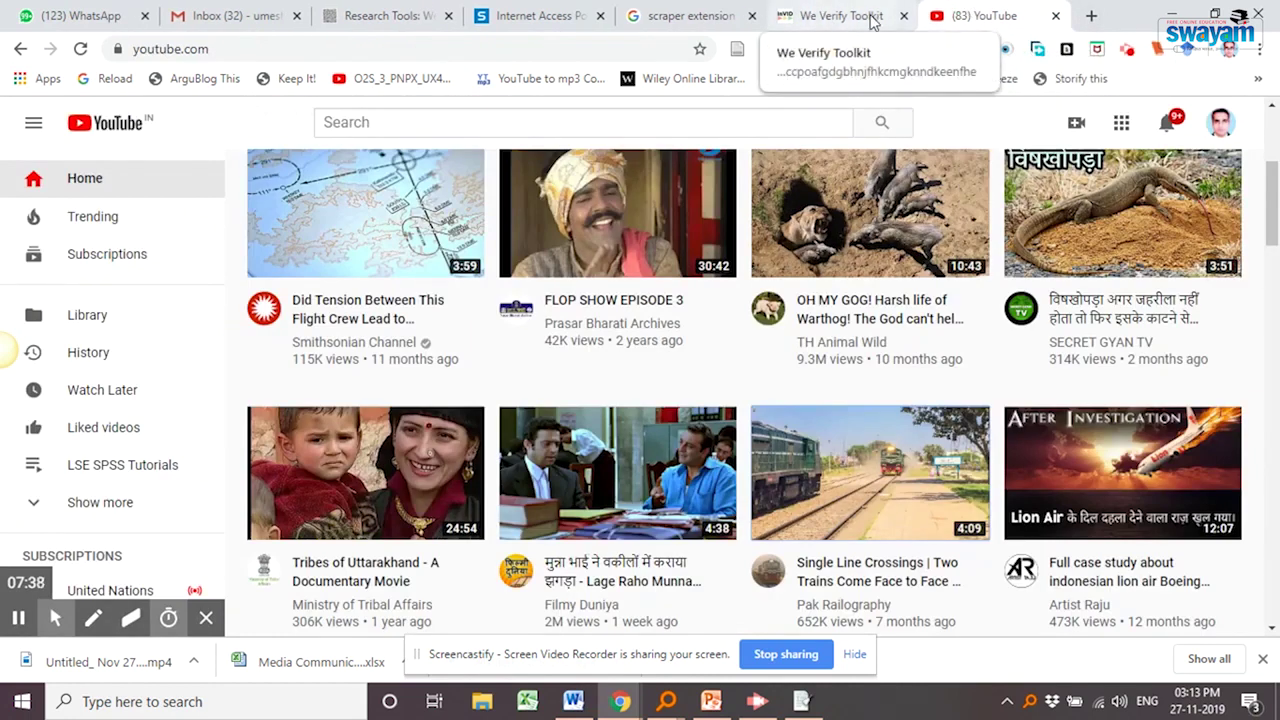
- Return to the We Verify Toolkit and look over the Twitter advanced search form
click(866, 15)
scroll(900, 220, up, 10)
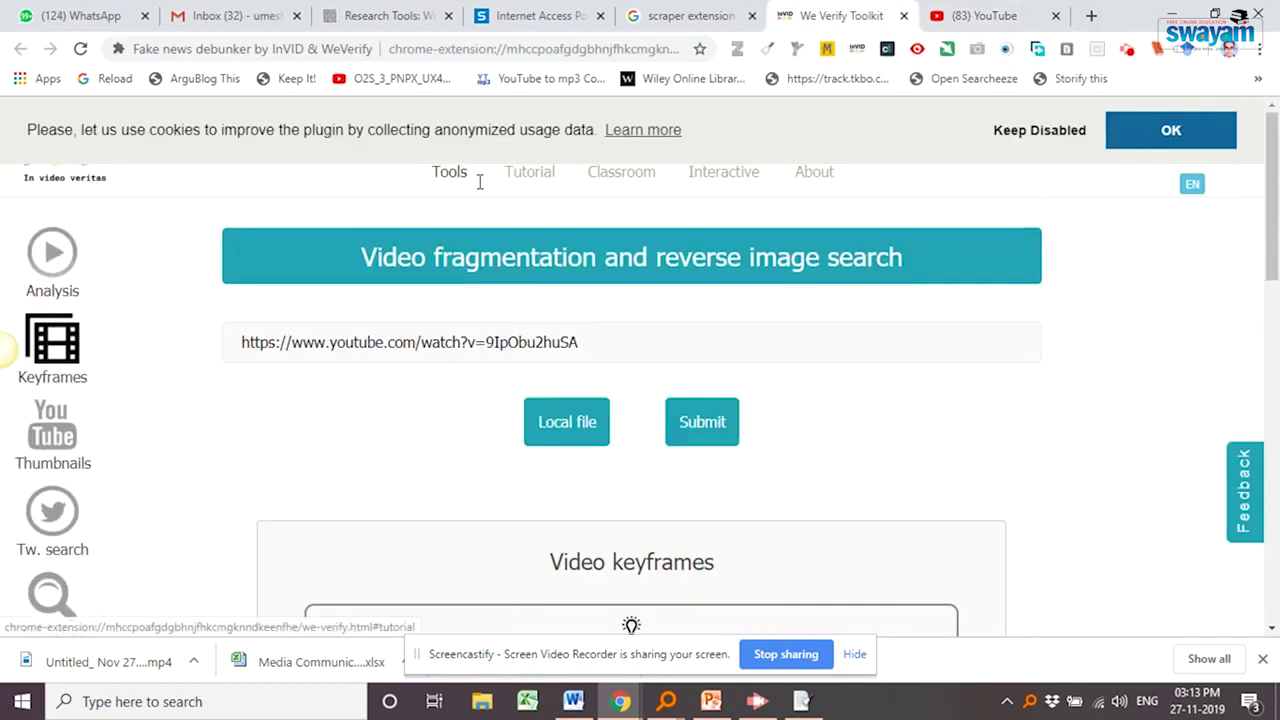
click(52, 518)
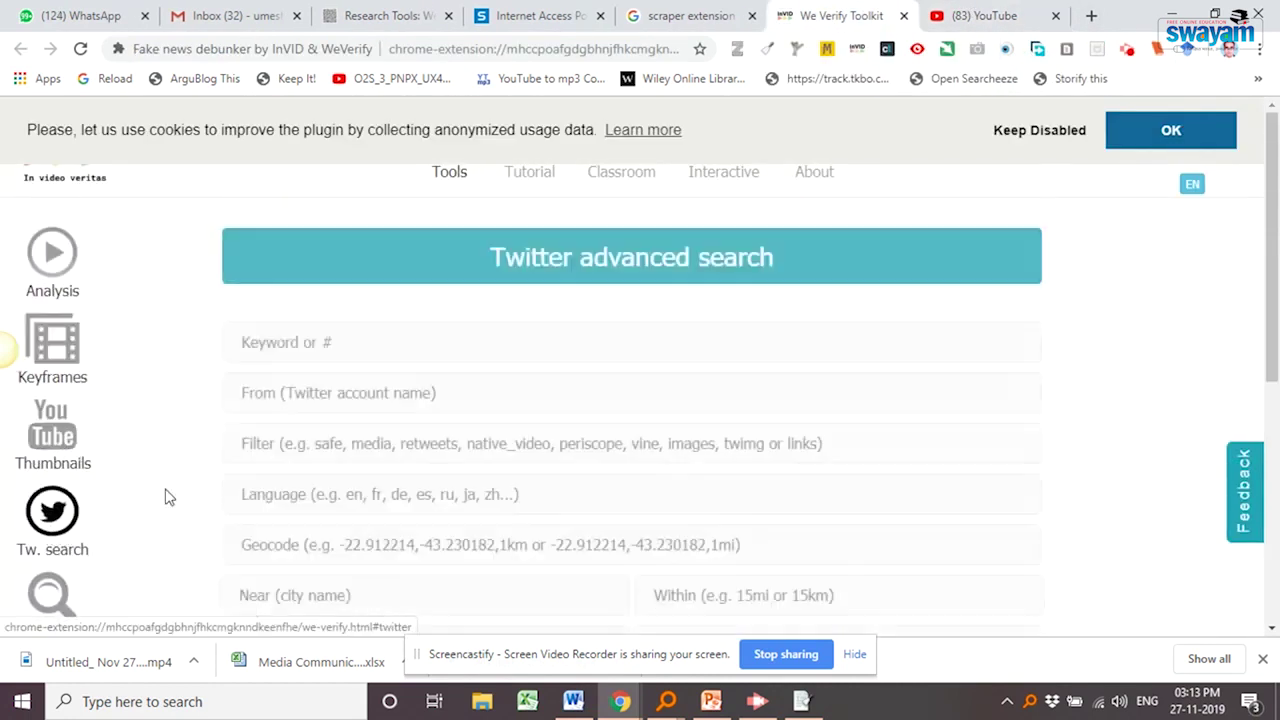
scroll(521, 356, down, 2)
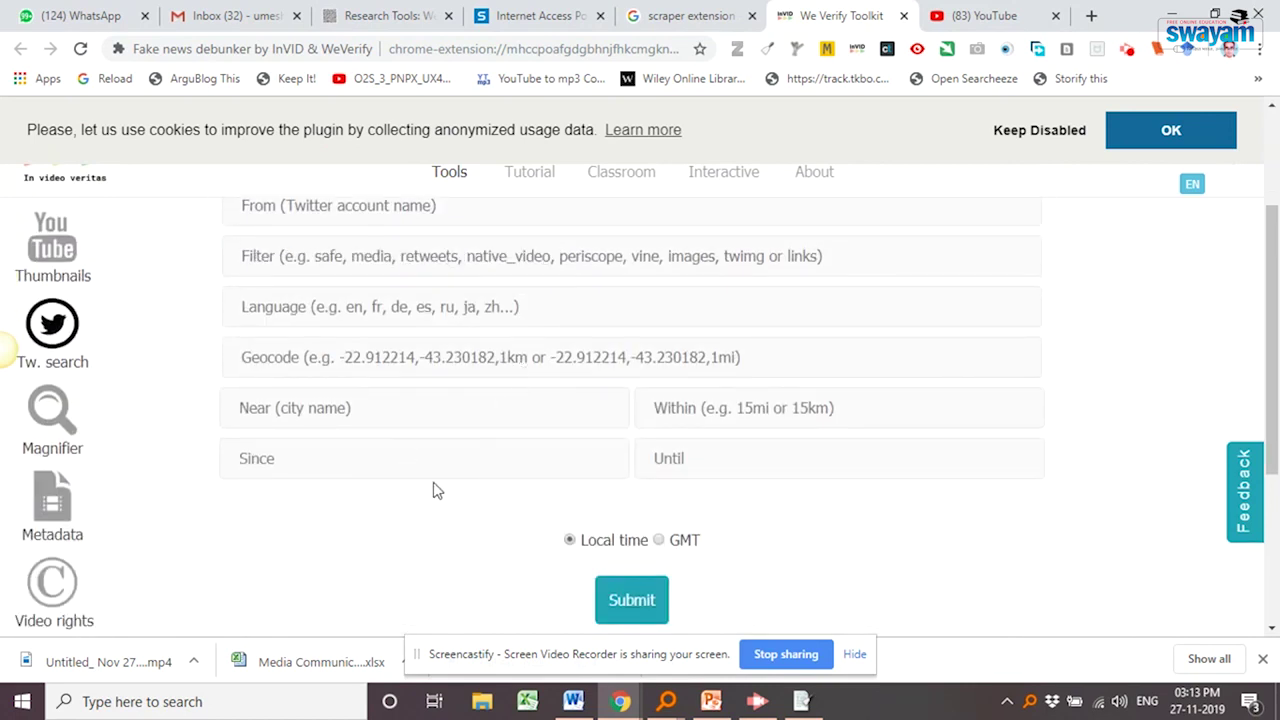
scroll(436, 495, down, 3)
scroll(437, 500, up, 5)
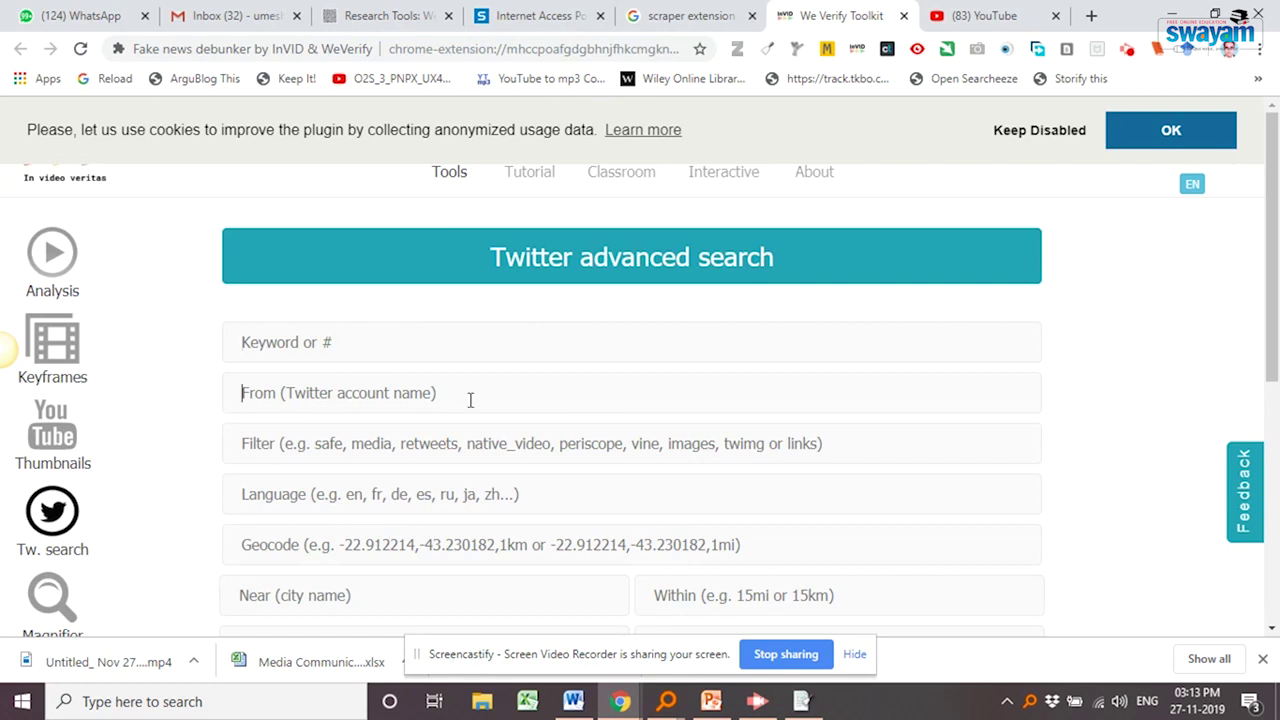
scroll(470, 399, down, 2)
scroll(470, 399, up, 2)
- Open the toolkit's Tutorial page and scroll through its Analysis, Keyframes and thumbnail sections
click(531, 172)
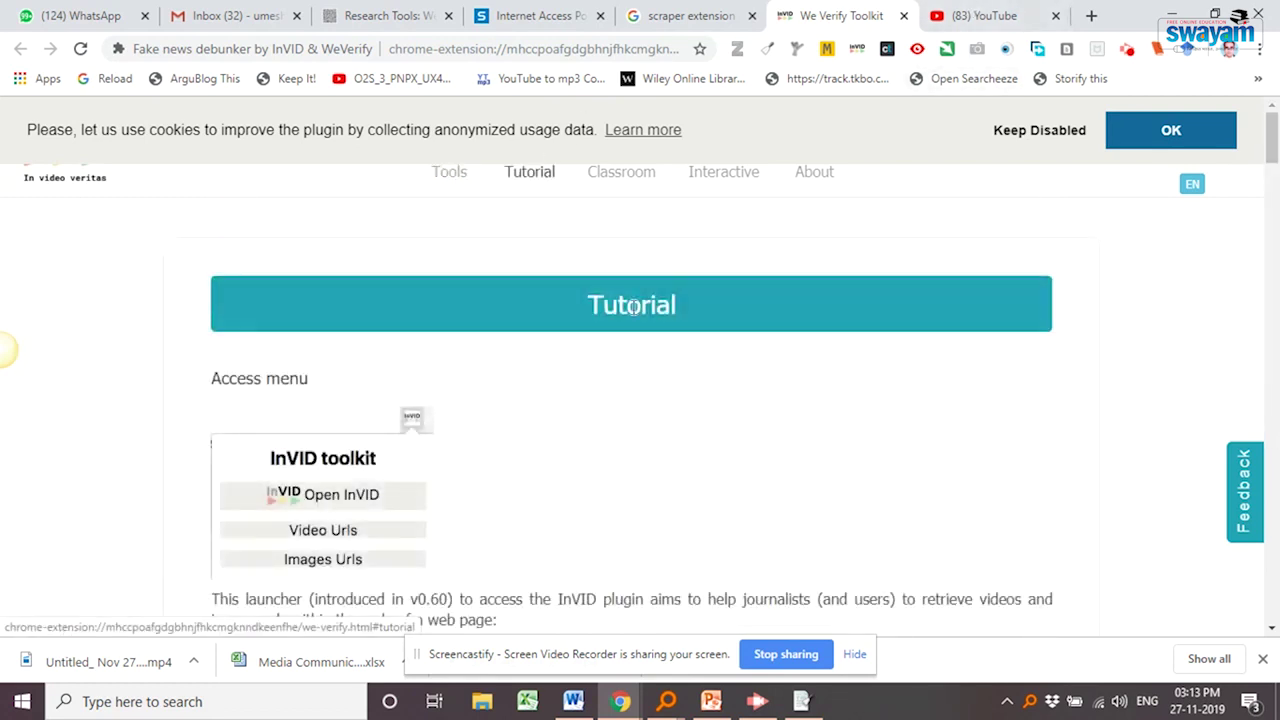
scroll(633, 307, down, 10)
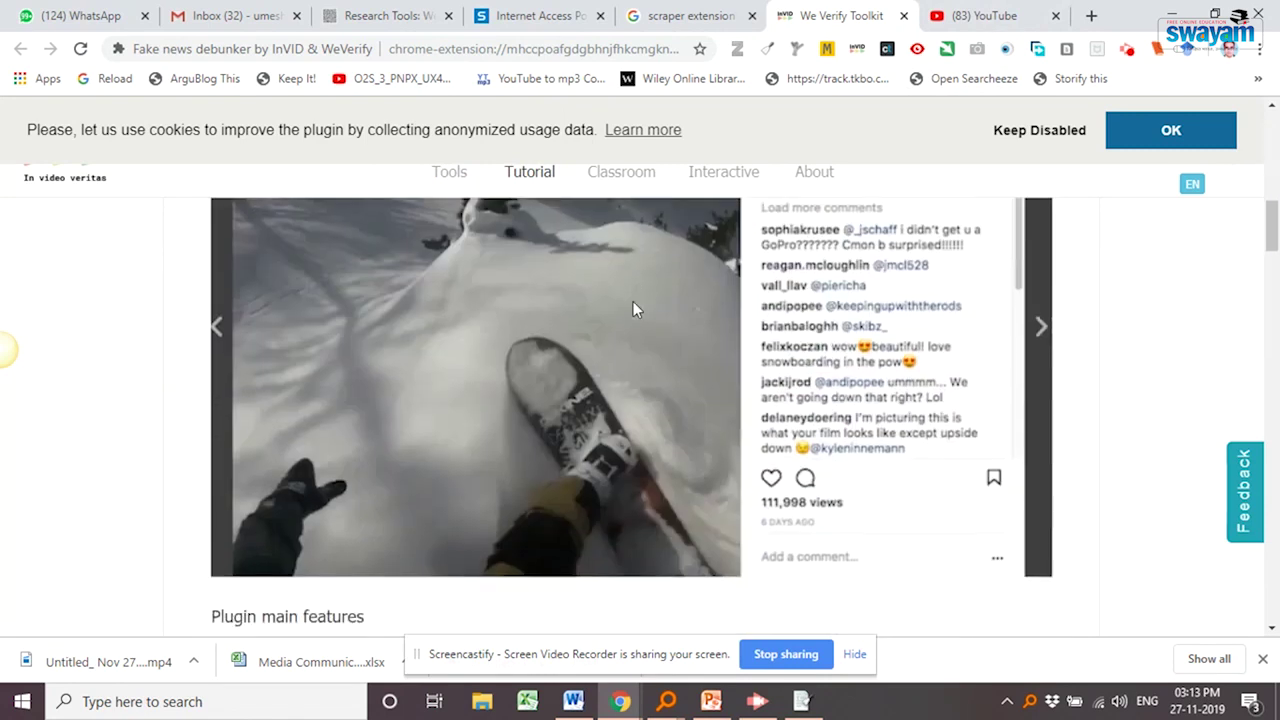
scroll(633, 302, down, 6)
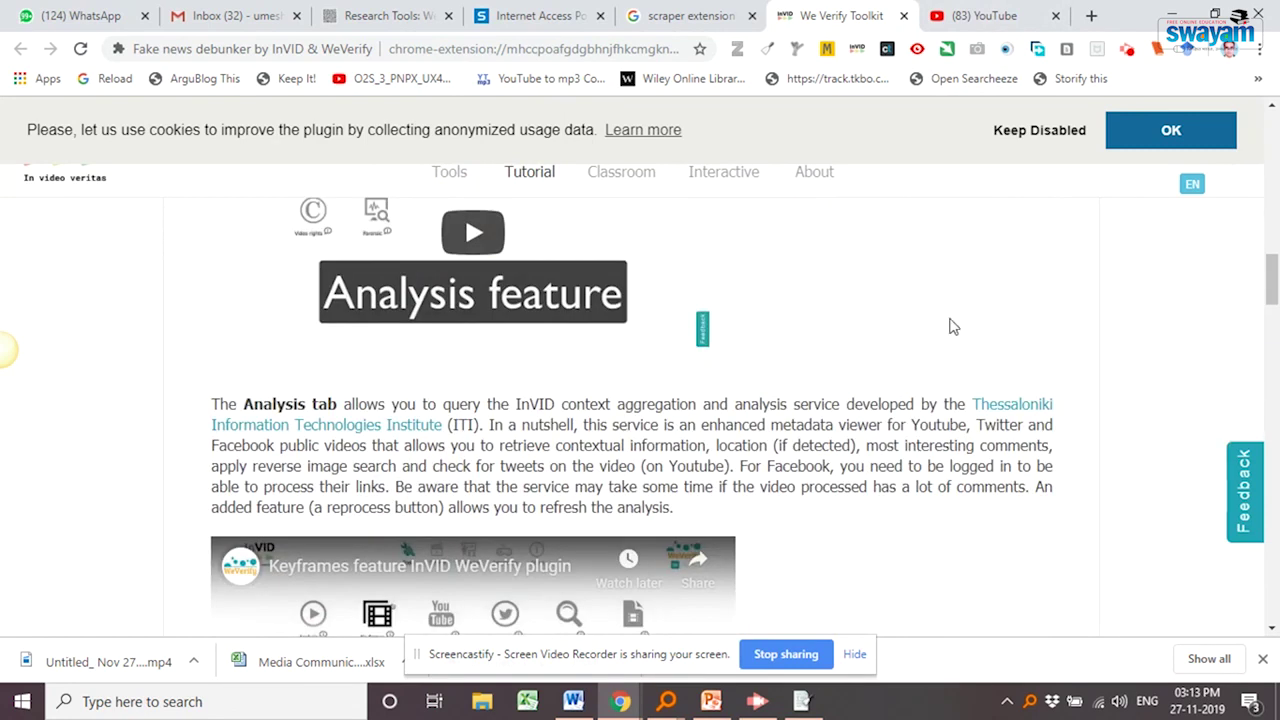
scroll(952, 326, down, 5)
scroll(949, 329, up, 4)
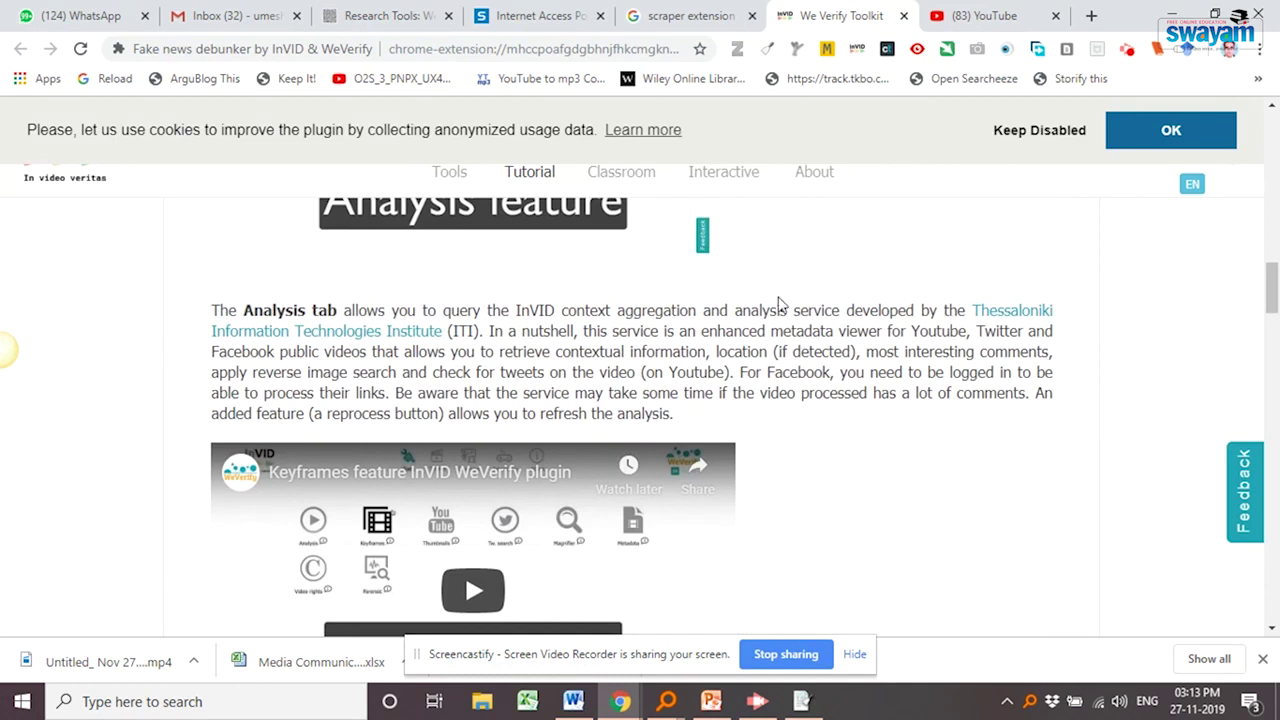
scroll(778, 290, down, 5)
scroll(585, 324, down, 5)
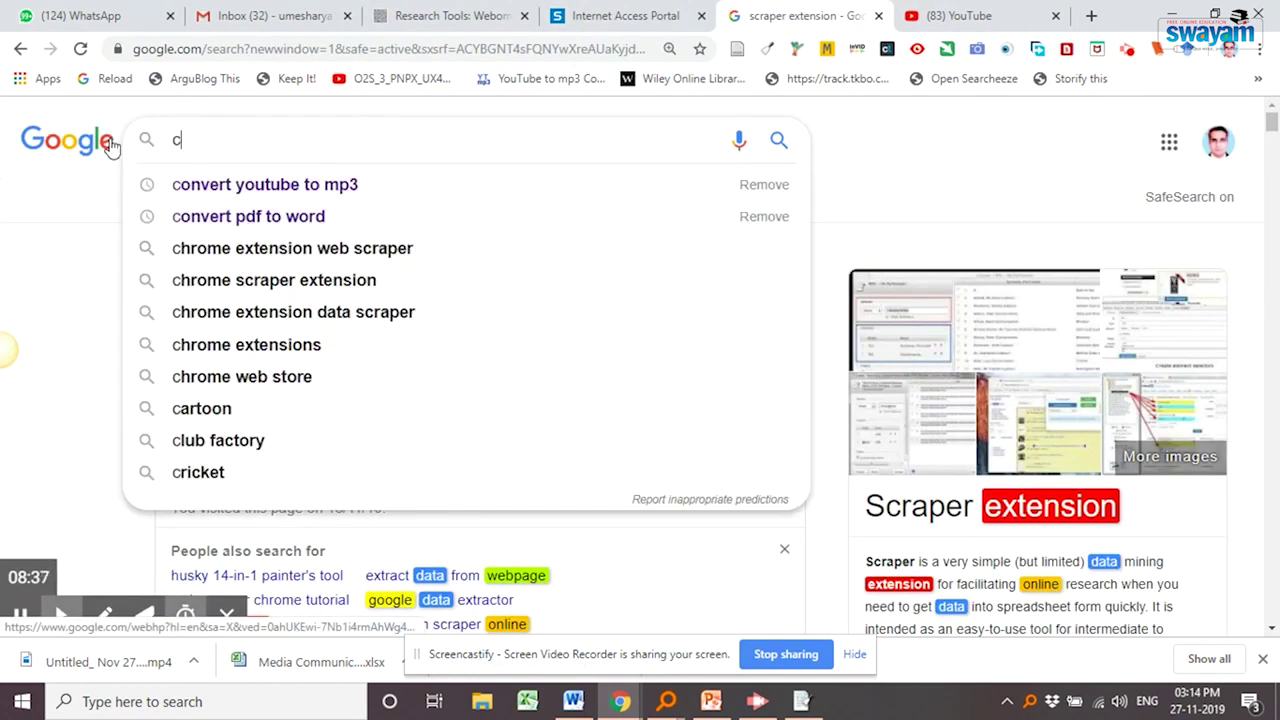
- Search Google for 'crowd tangle extension' using the suggested completion
text(row)
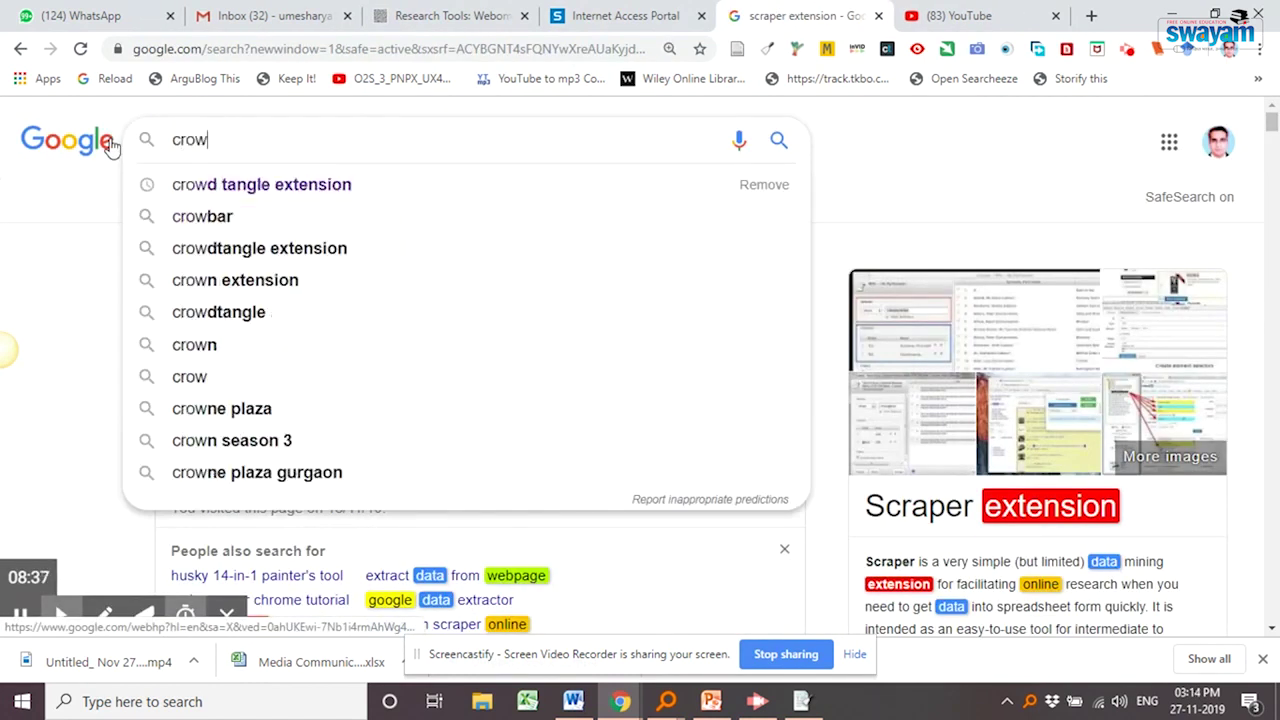
text(d)
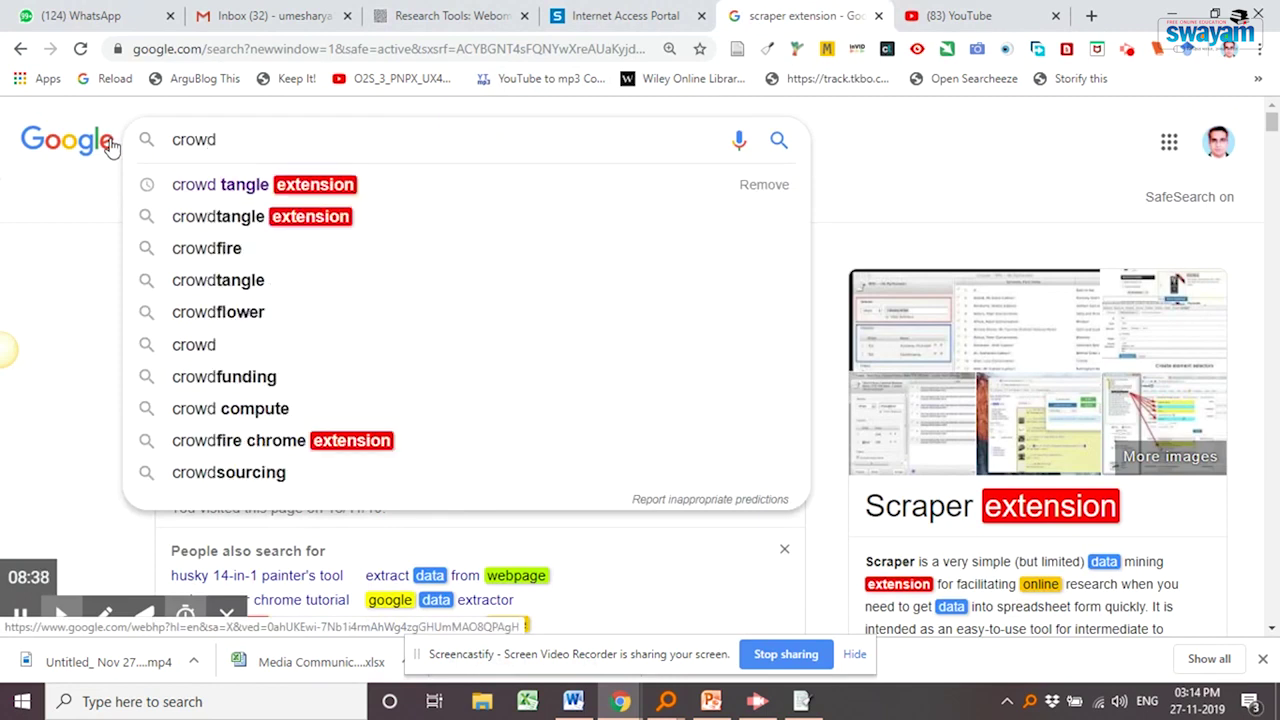
key(Down)
key(Return)
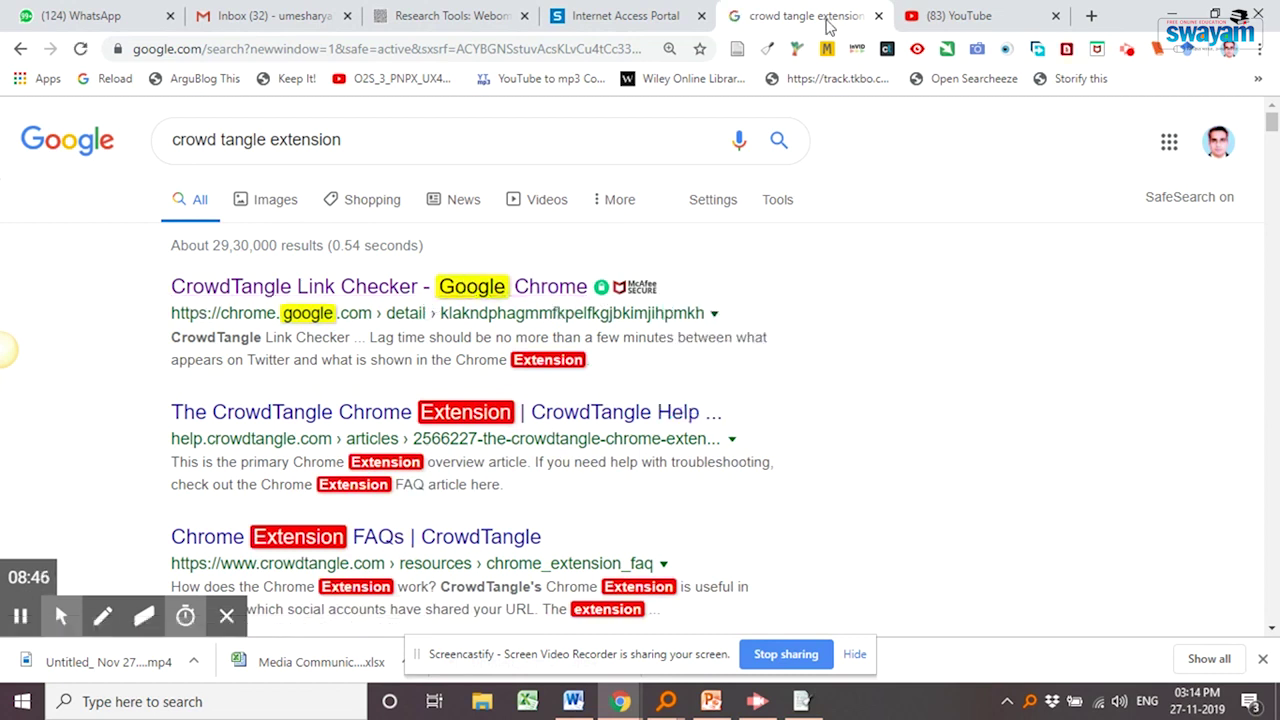
- Delete the saved keywords from the highlighter's word list and return to the results
click(827, 50)
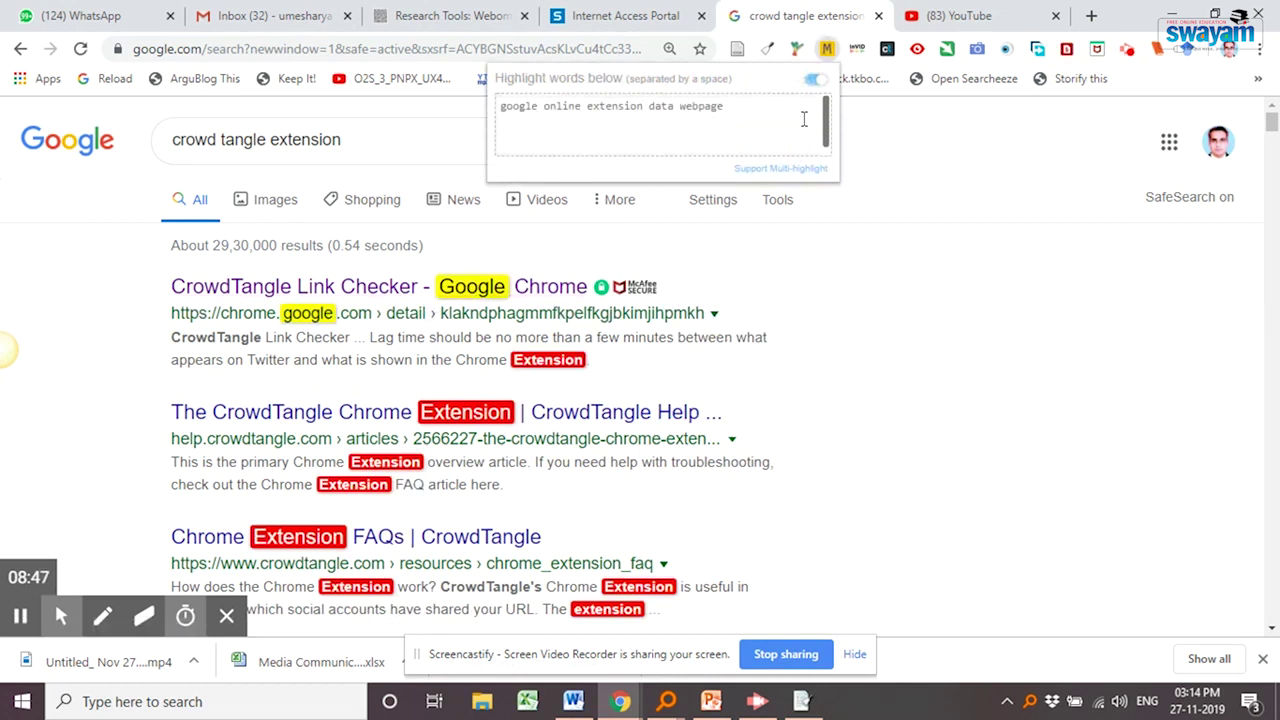
drag(745, 106, 510, 106)
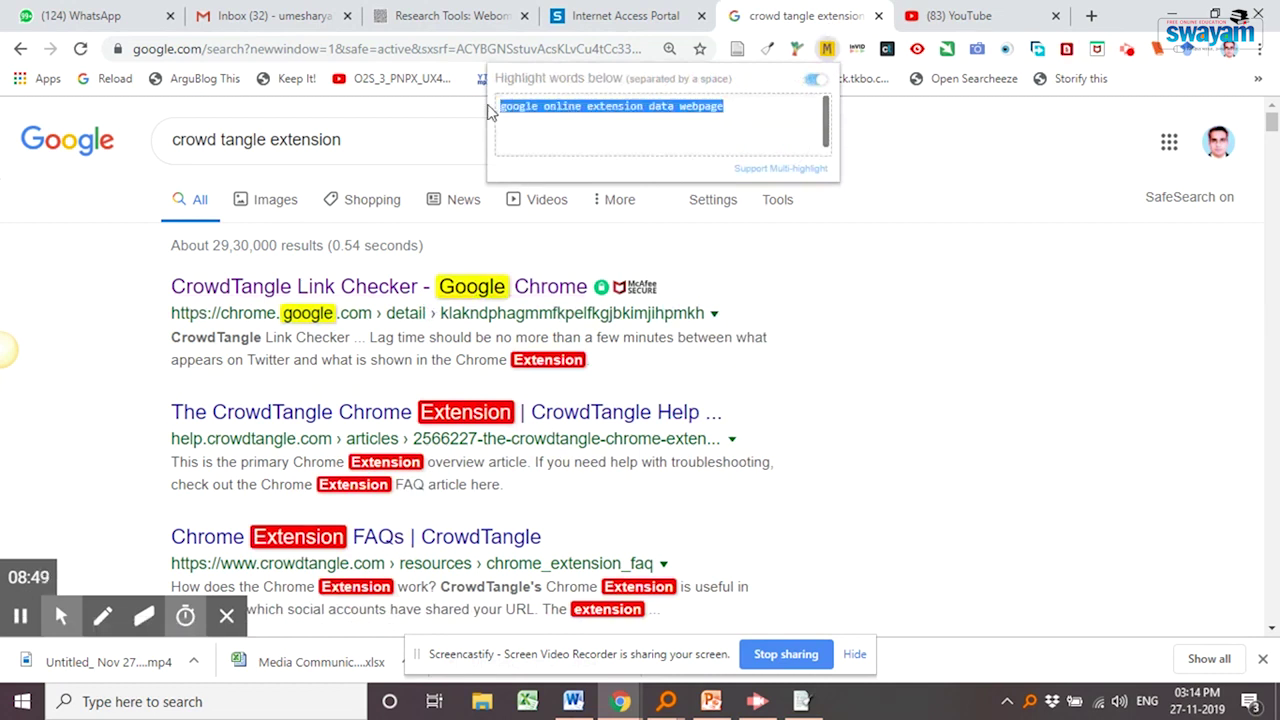
key(BackSpace)
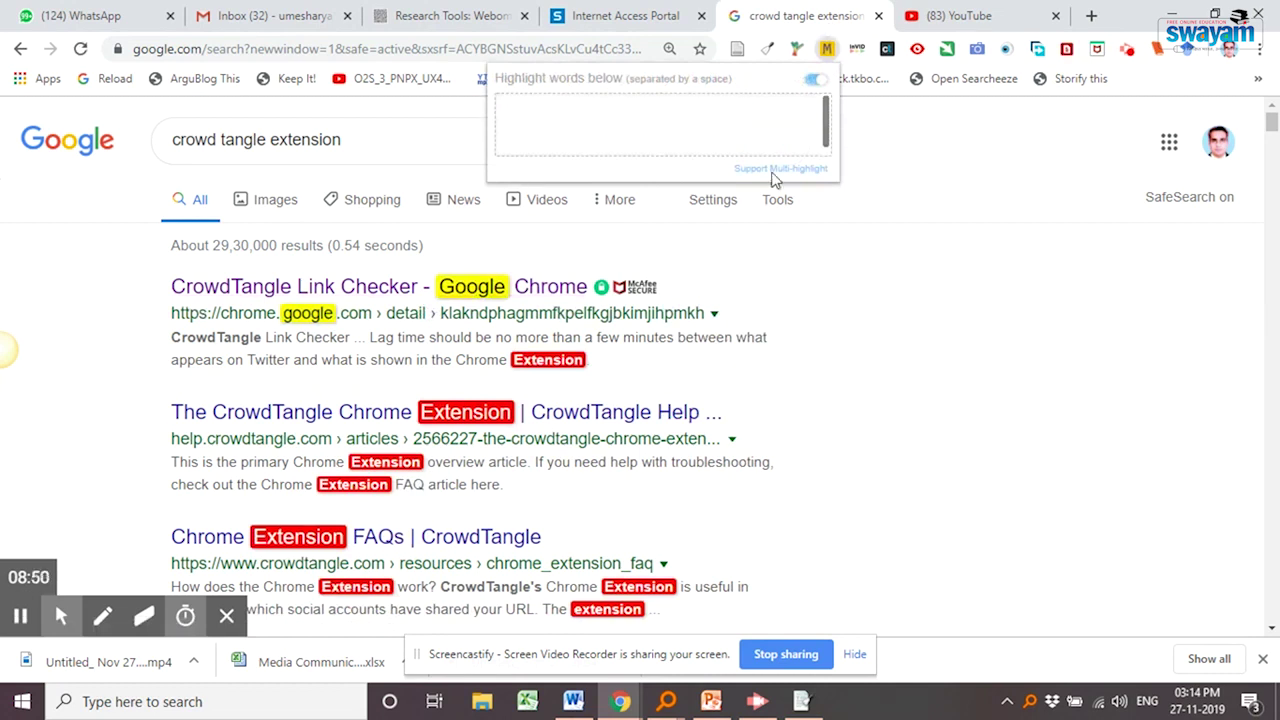
click(874, 295)
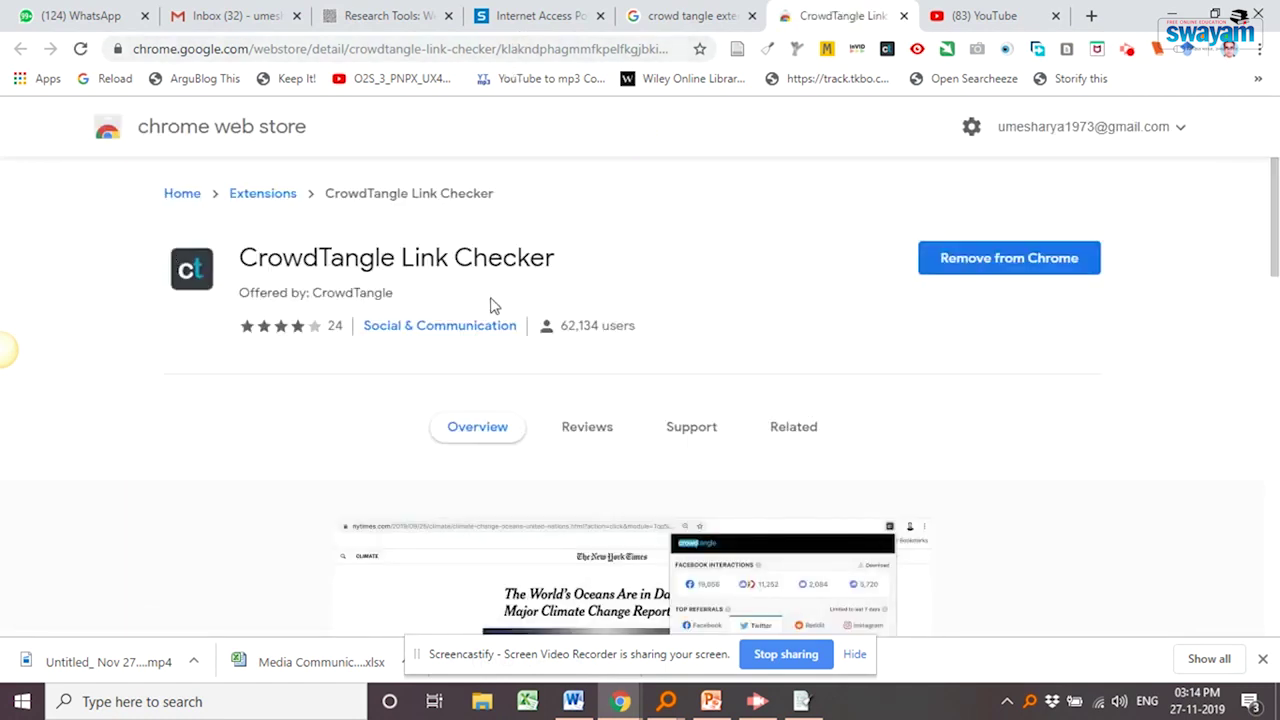
- Scroll the CrowdTangle Link Checker listing, then bring the YouTube home page to the front
scroll(476, 338, down, 2)
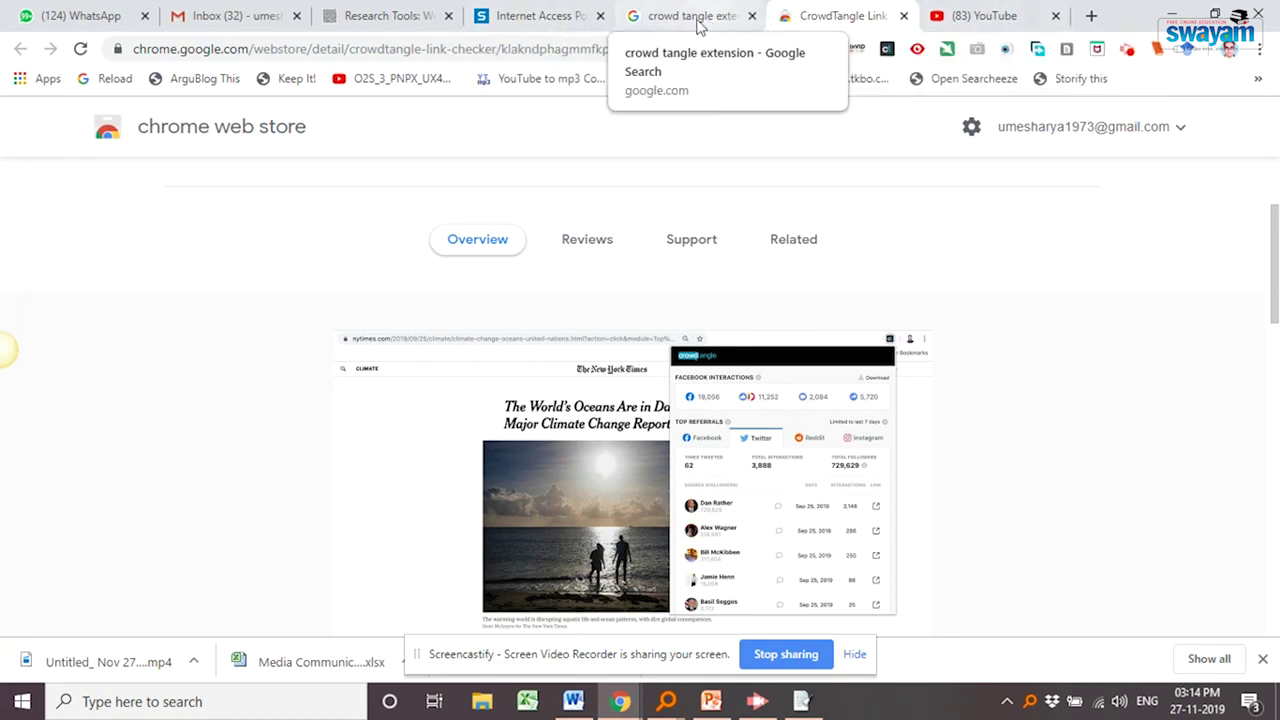
click(974, 18)
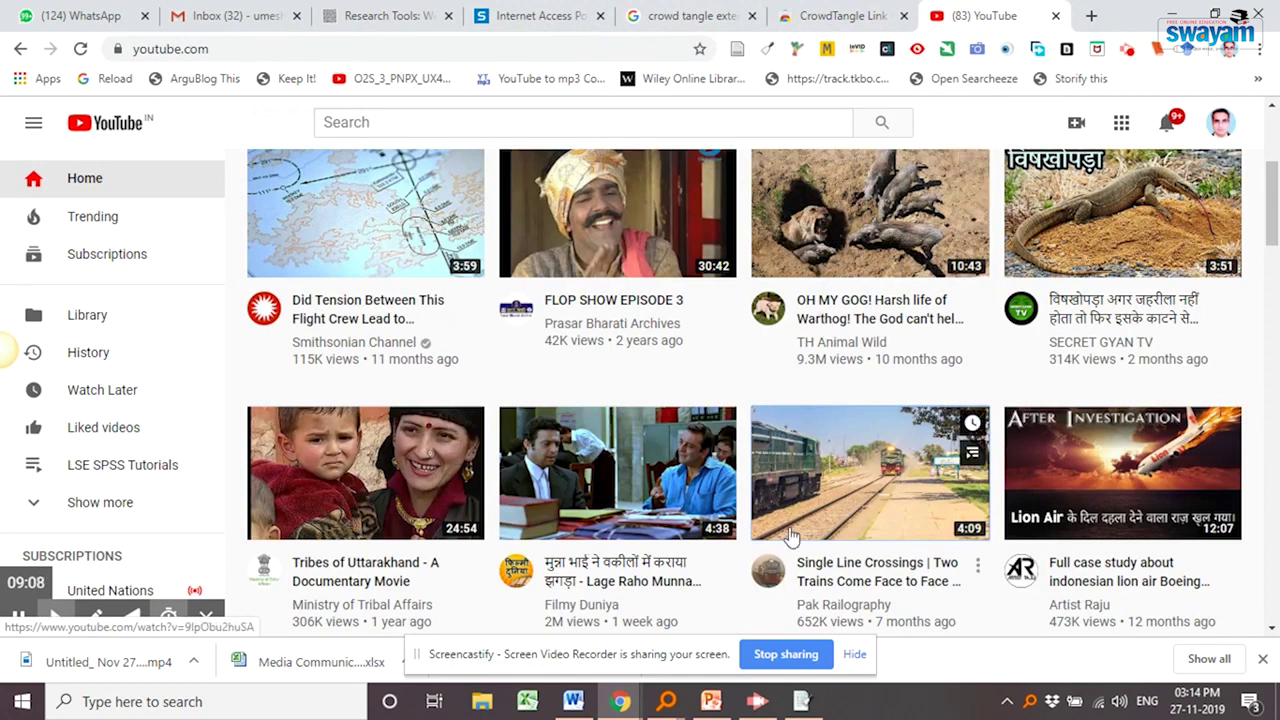
- Open and dismiss the context menu on a YouTube video link, leaving the home feed showing
scroll(785, 527, down, 1)
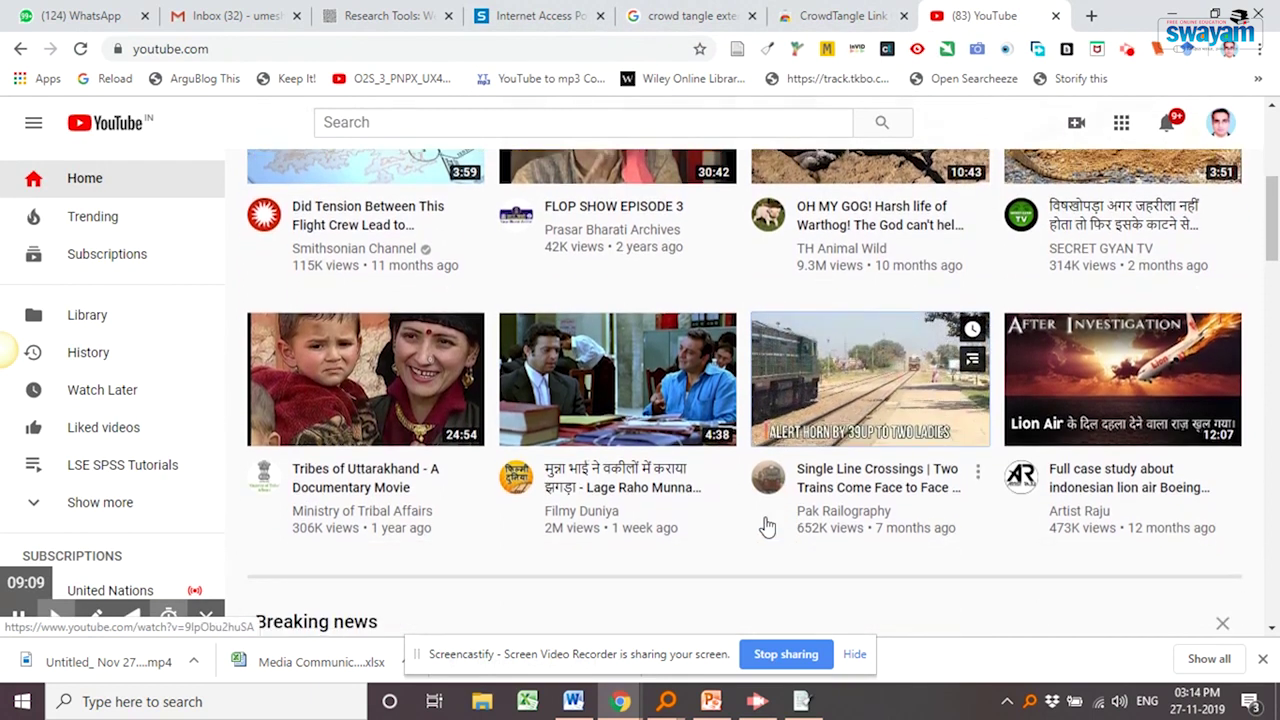
right_click(613, 467)
key(Escape)
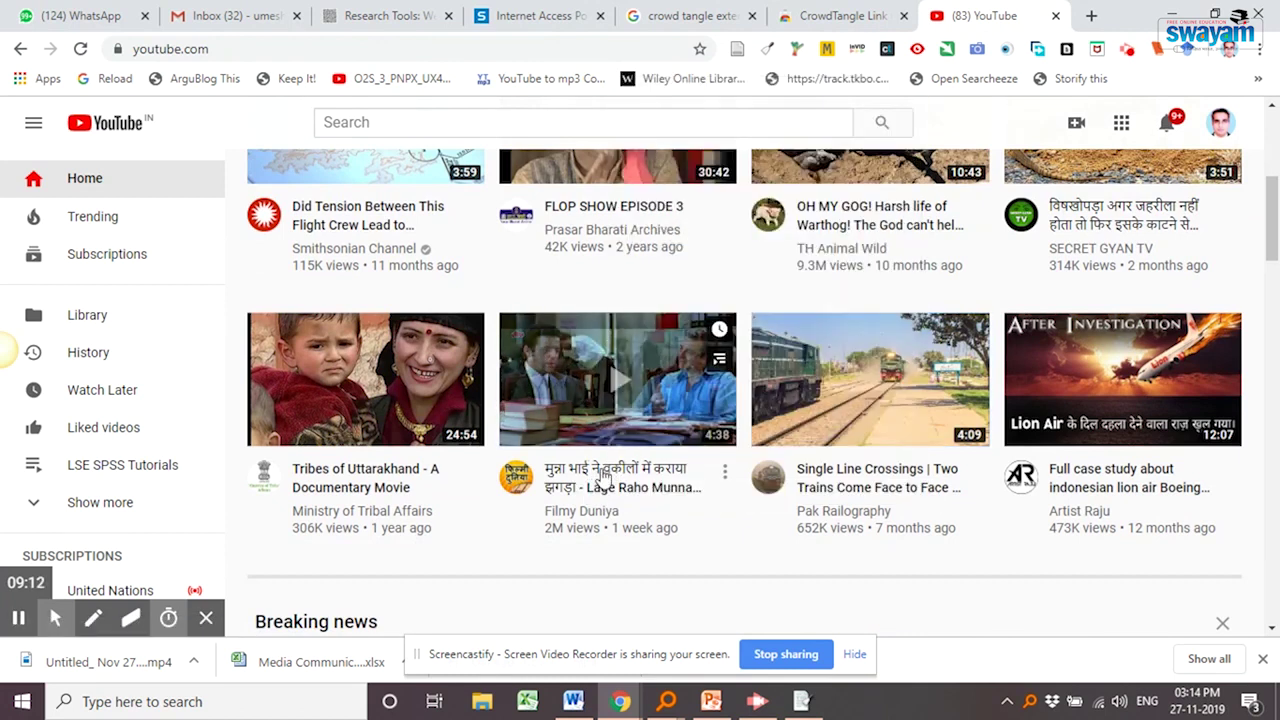
right_click(603, 474)
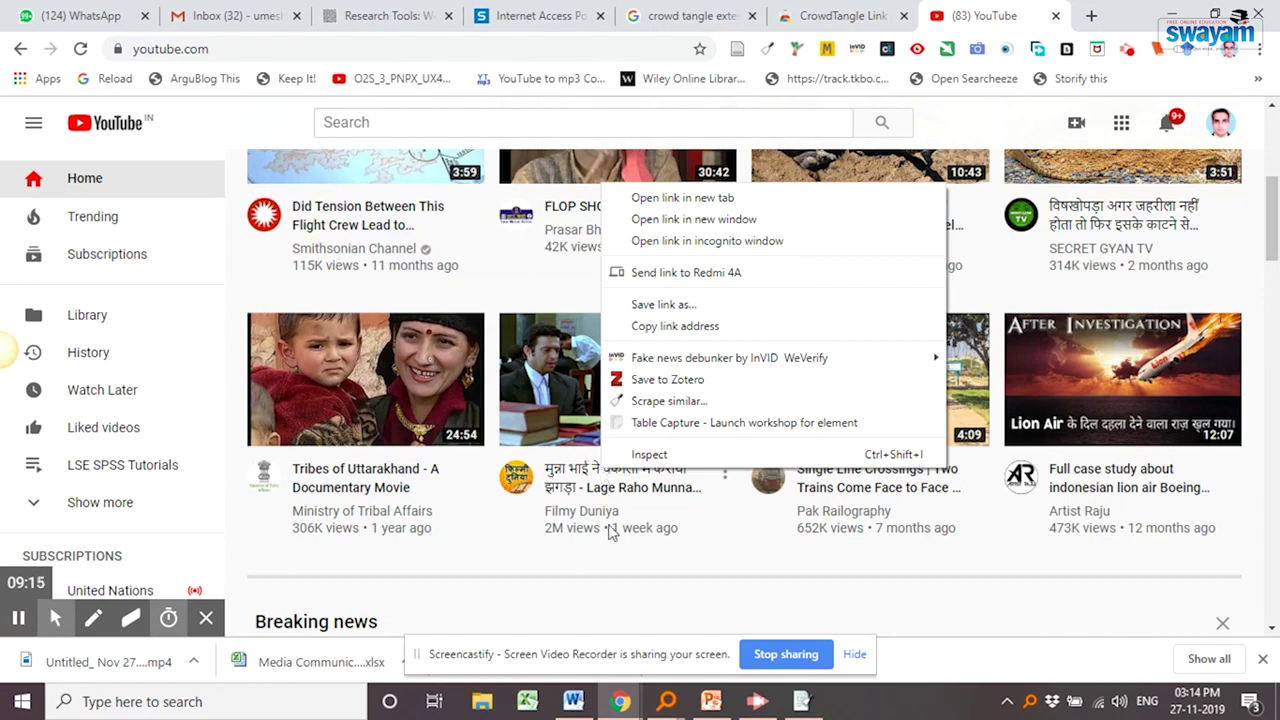
click(667, 607)
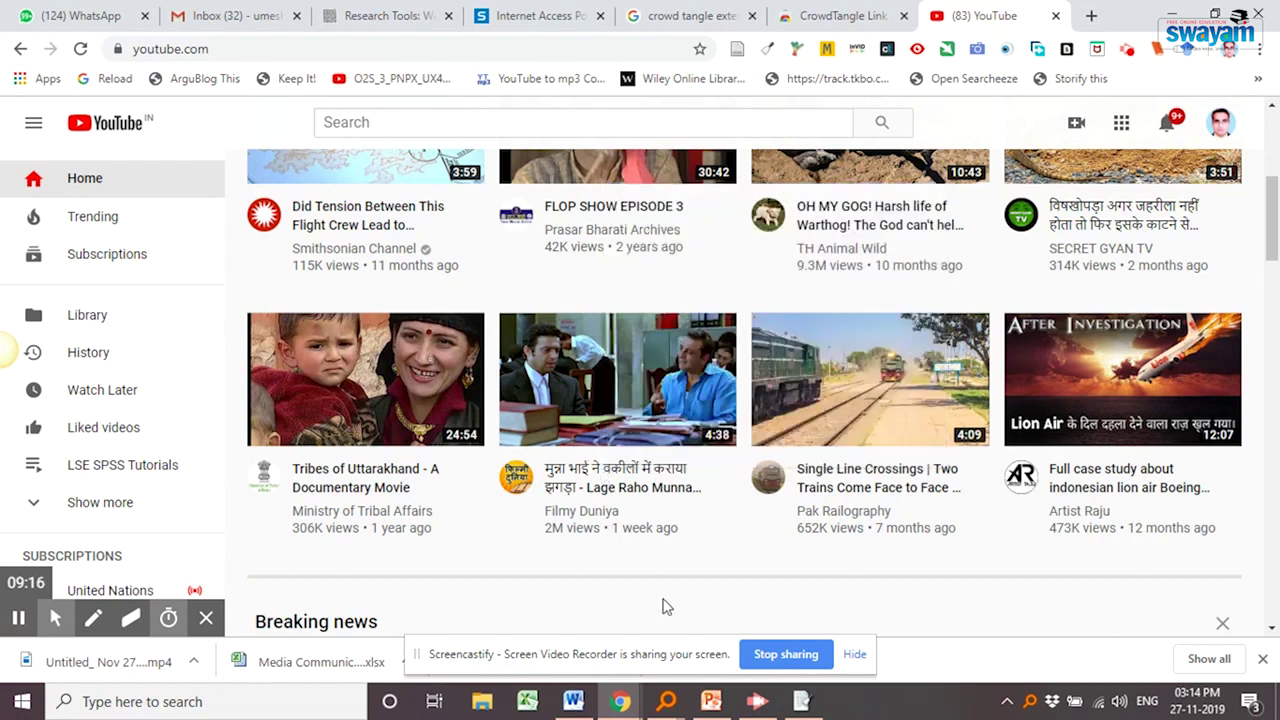
click(885, 58)
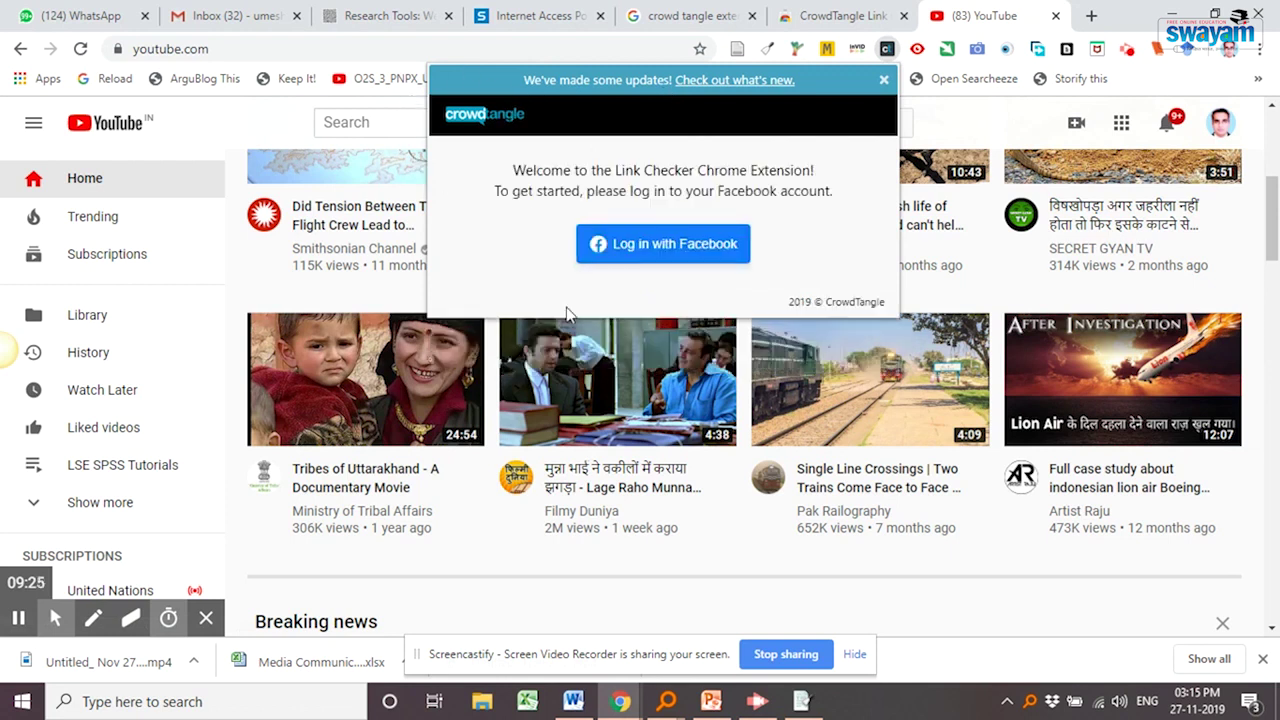
click(666, 250)
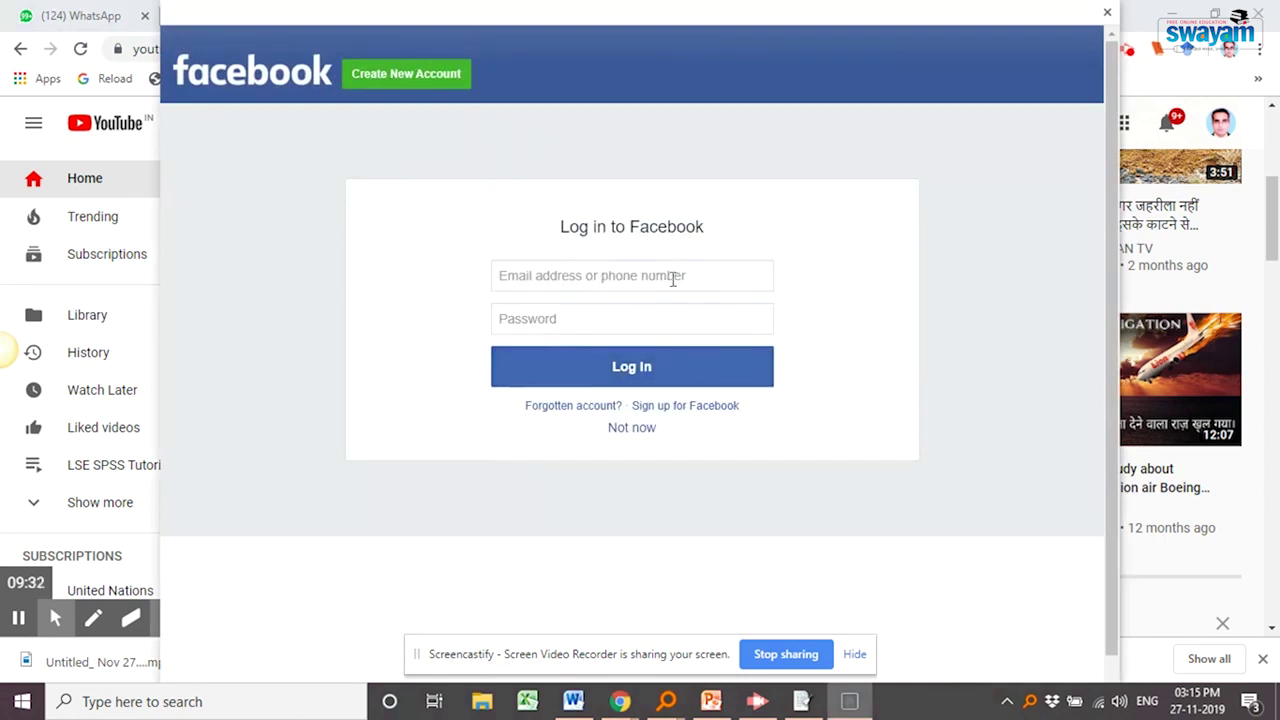
click(689, 277)
click(689, 322)
click(1107, 13)
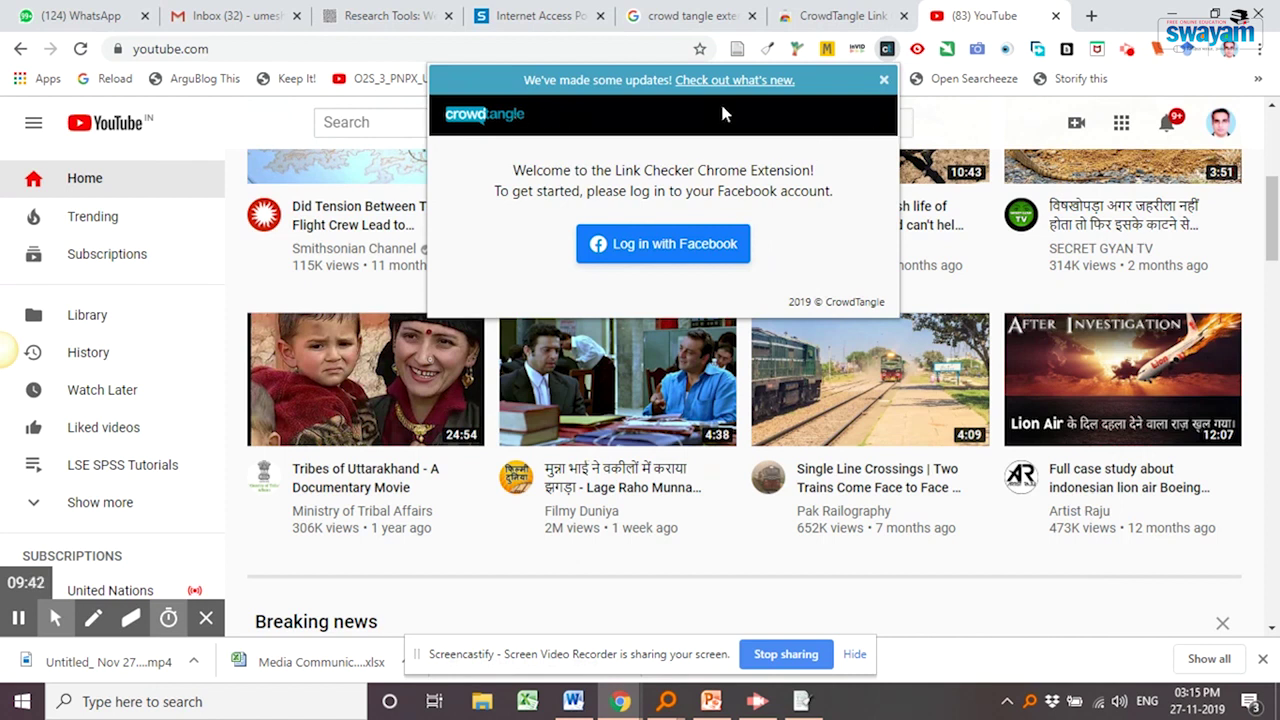
click(883, 80)
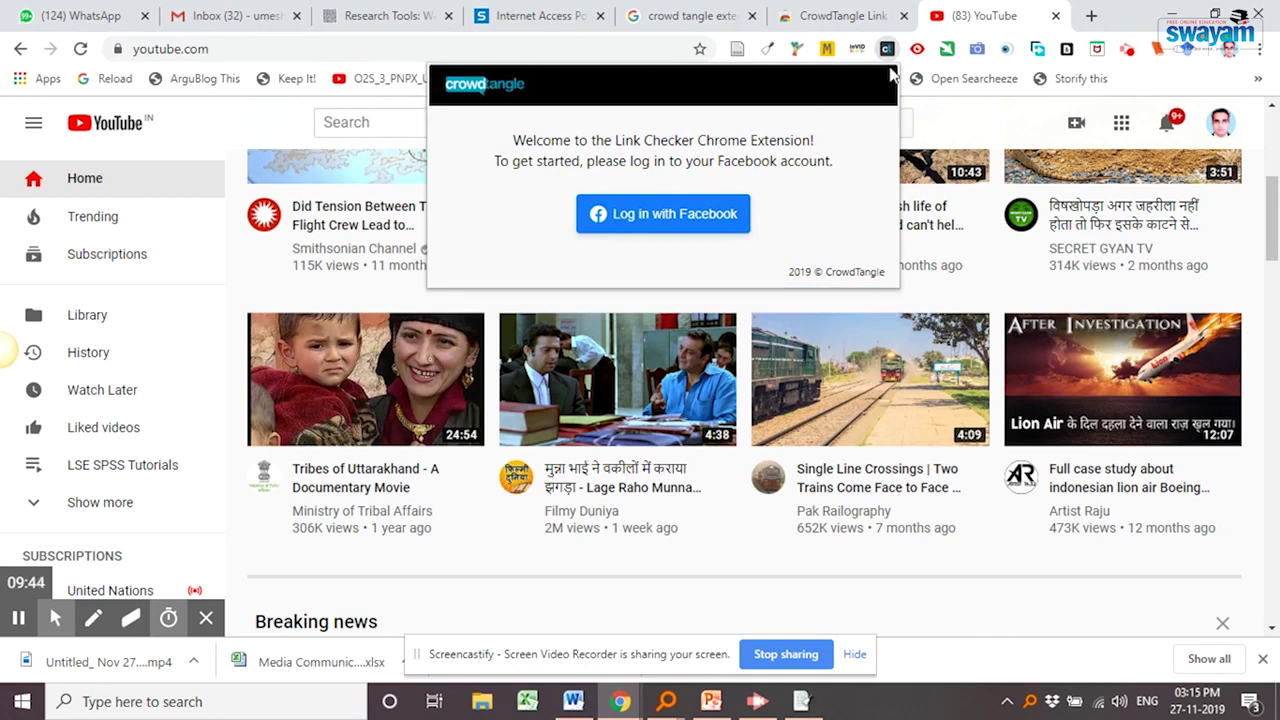
mouse_move(876, 378)
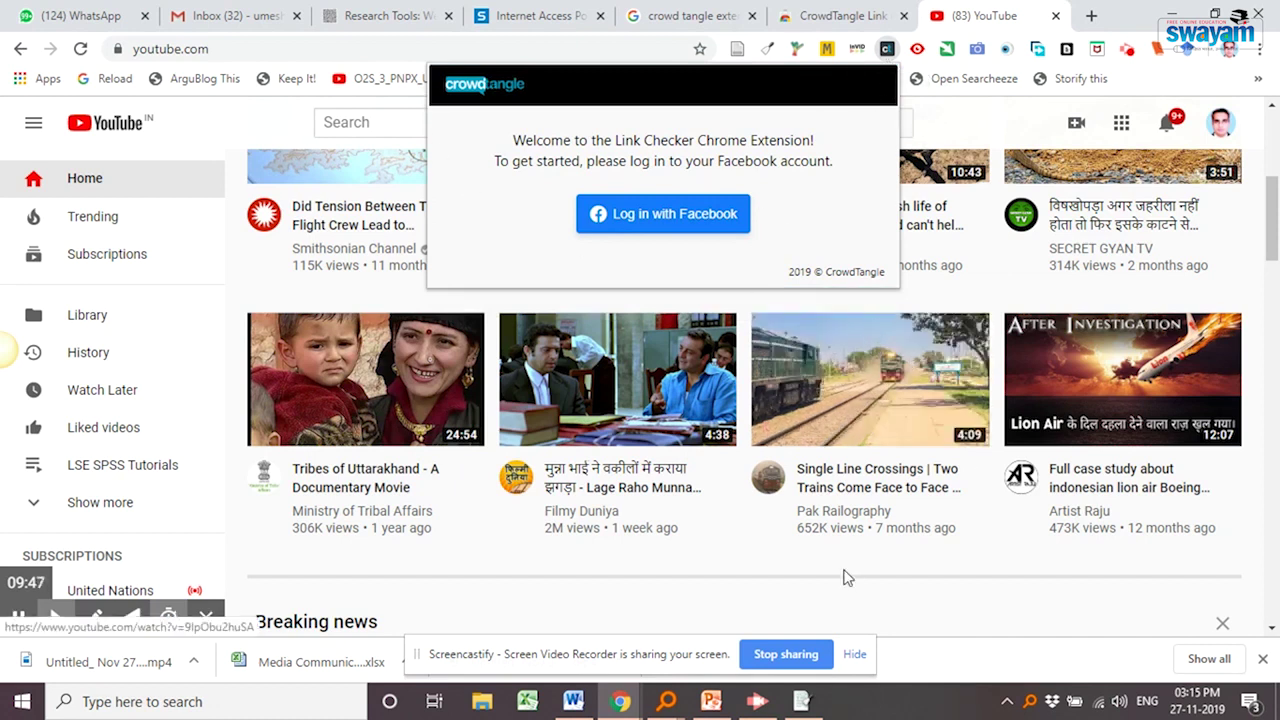
click(949, 600)
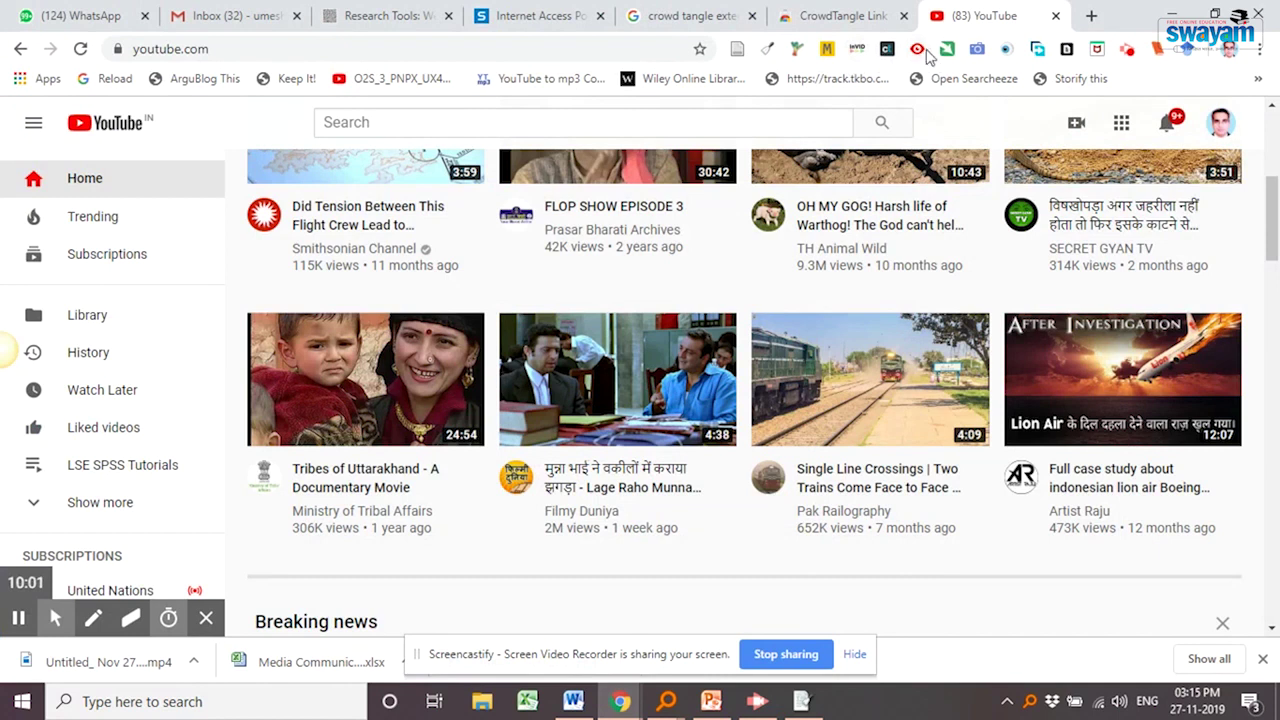
- Search 'corpus linguistics' with the Science Research Assistant, adding Springer to the publishers
click(917, 50)
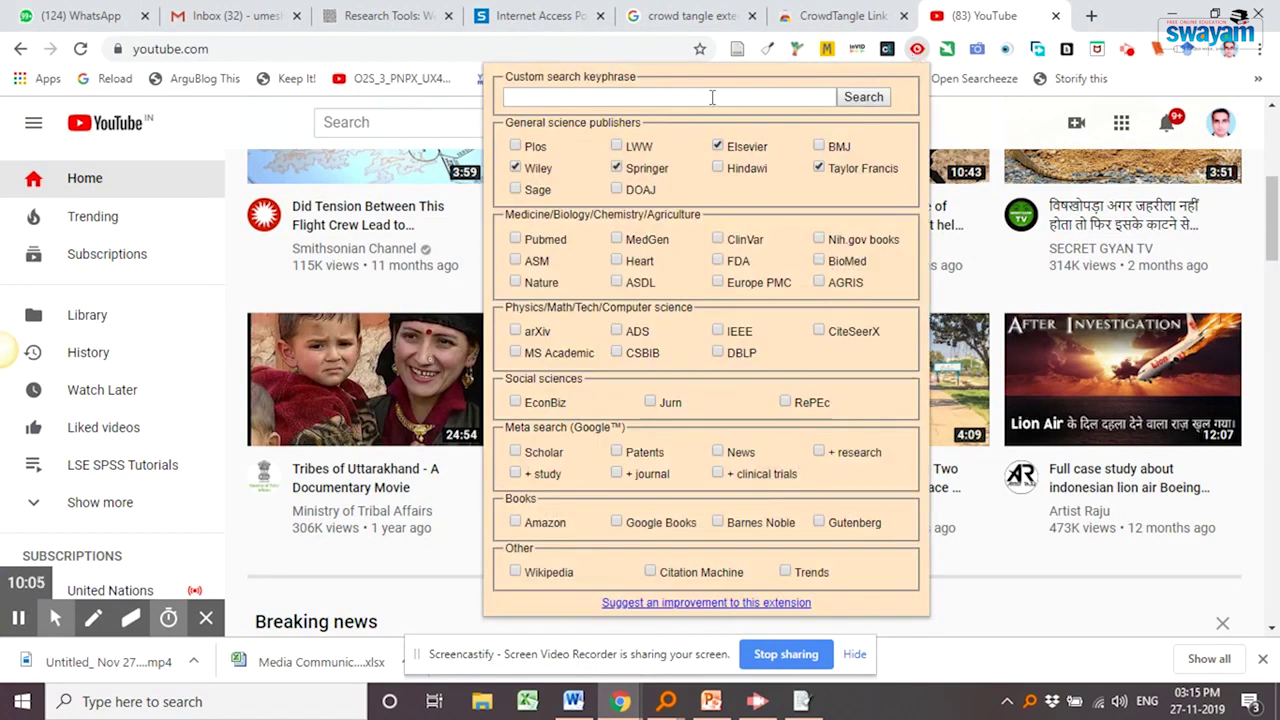
click(712, 97)
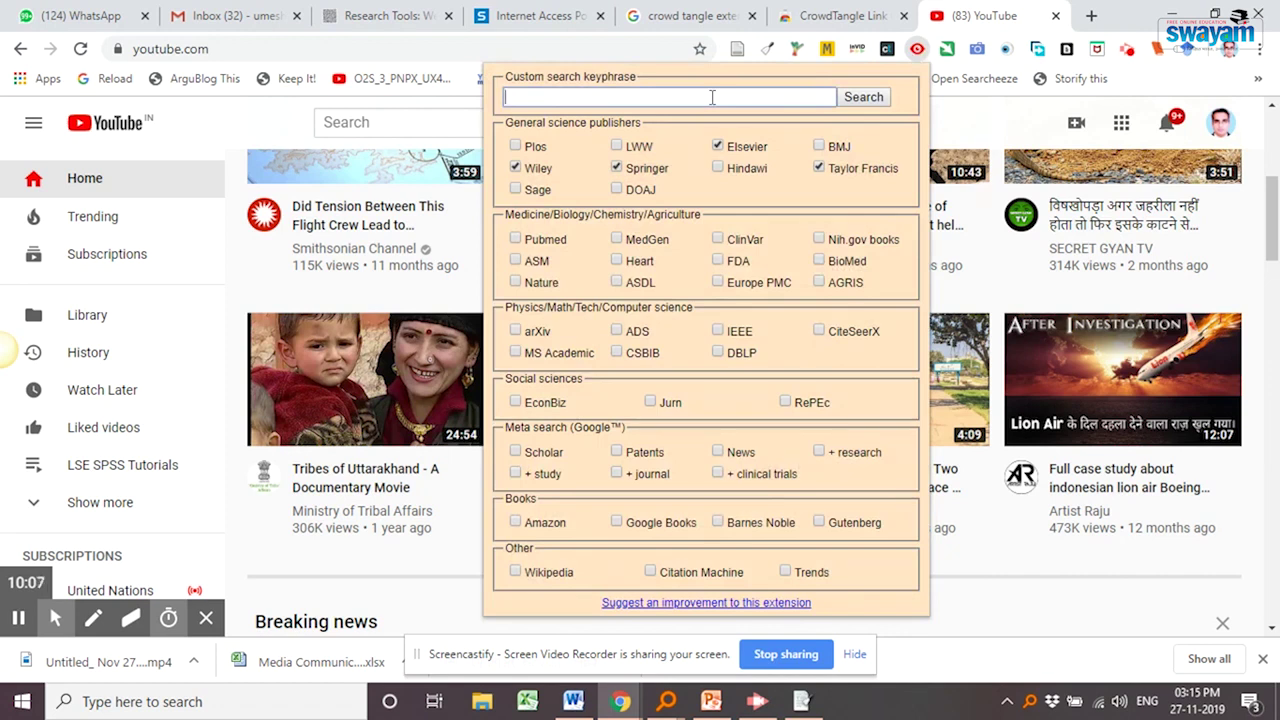
text("corpus linguistics)
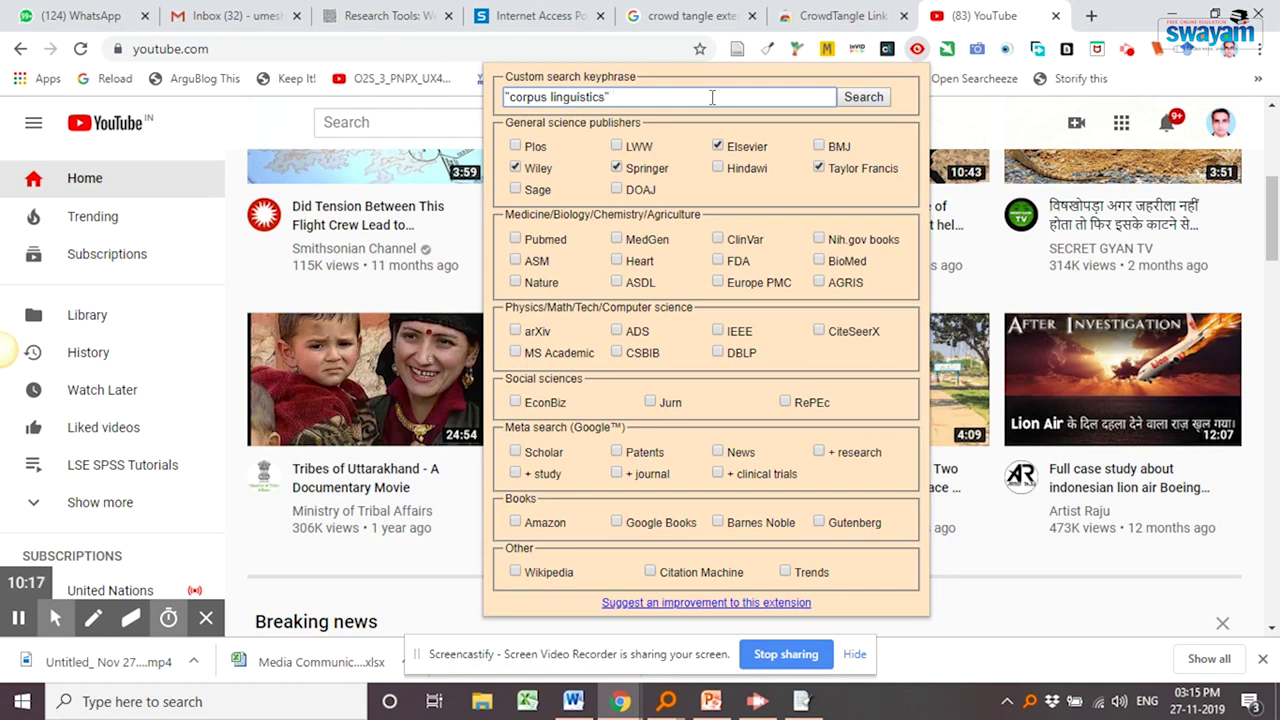
click(616, 168)
click(862, 97)
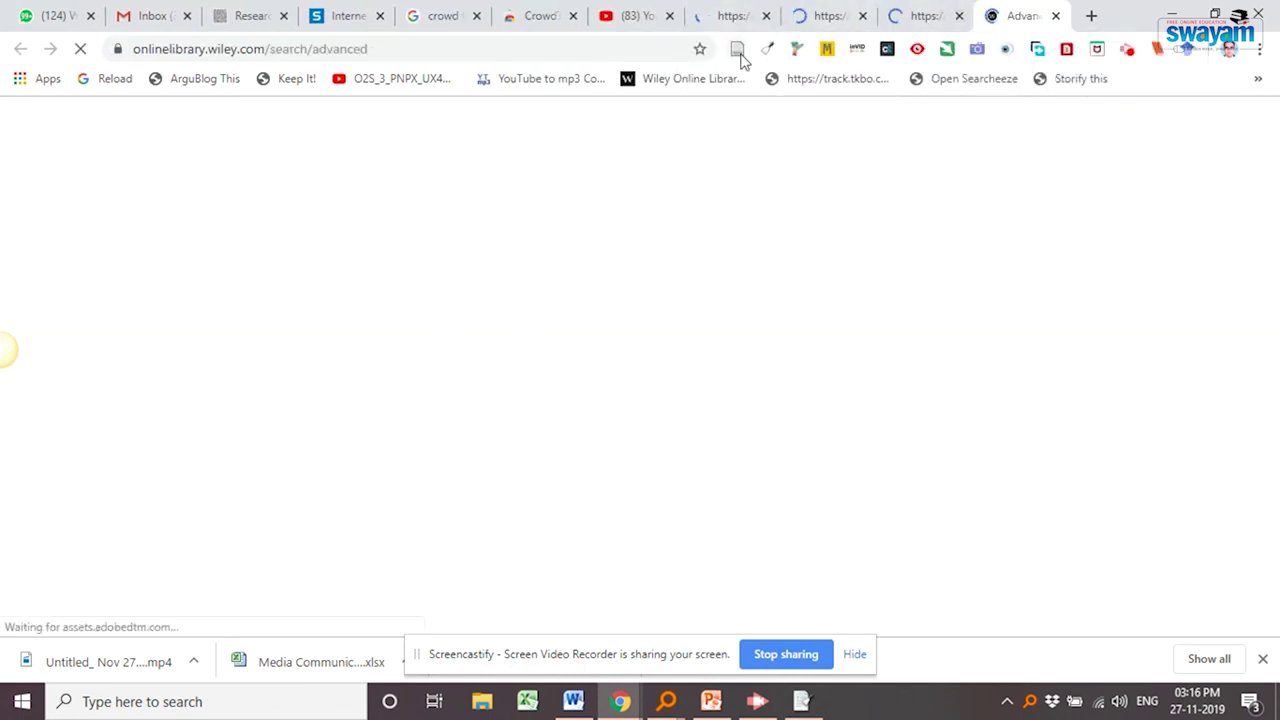
- Review the ScienceDirect results tab and dismiss its sign-in prompt
click(734, 22)
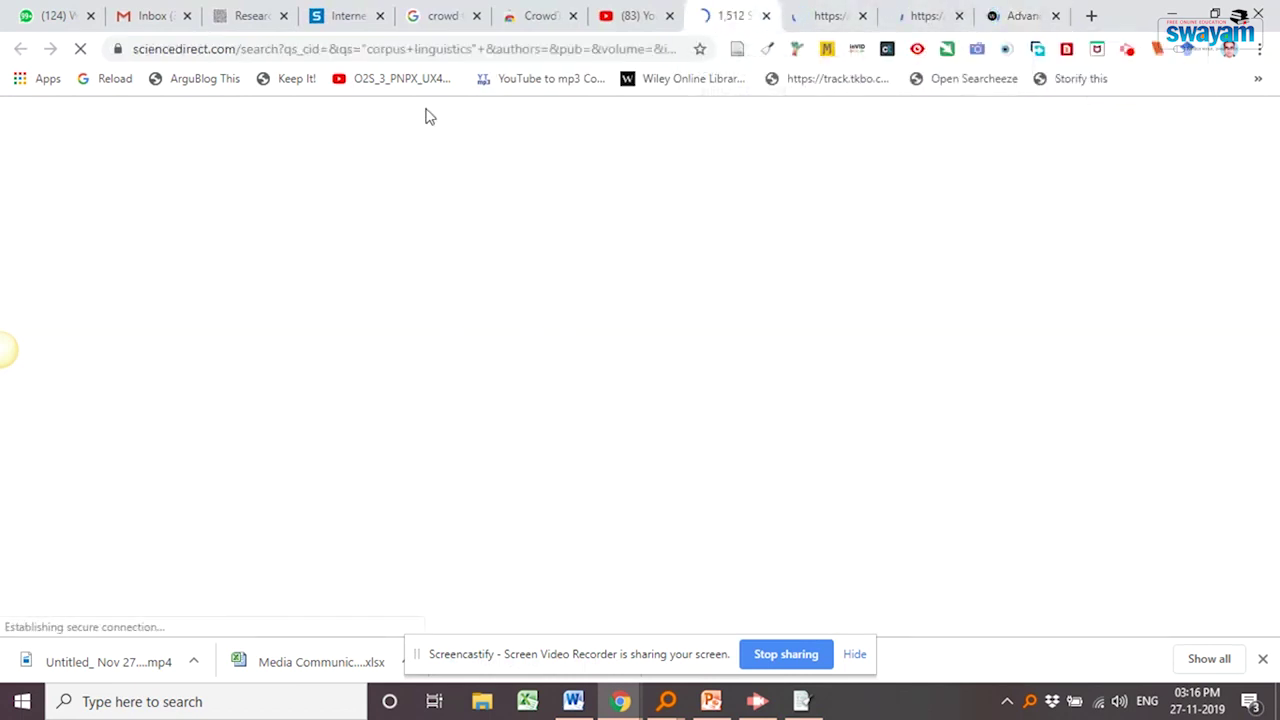
click(453, 55)
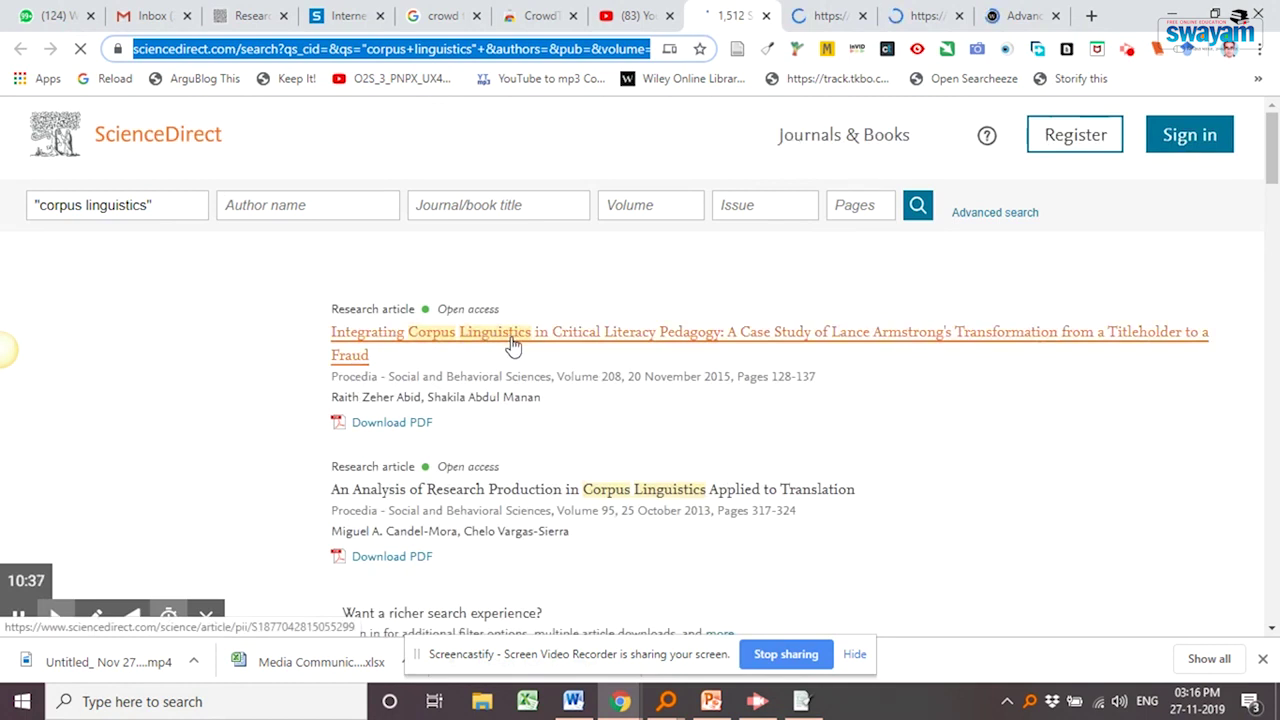
scroll(232, 435, down, 1)
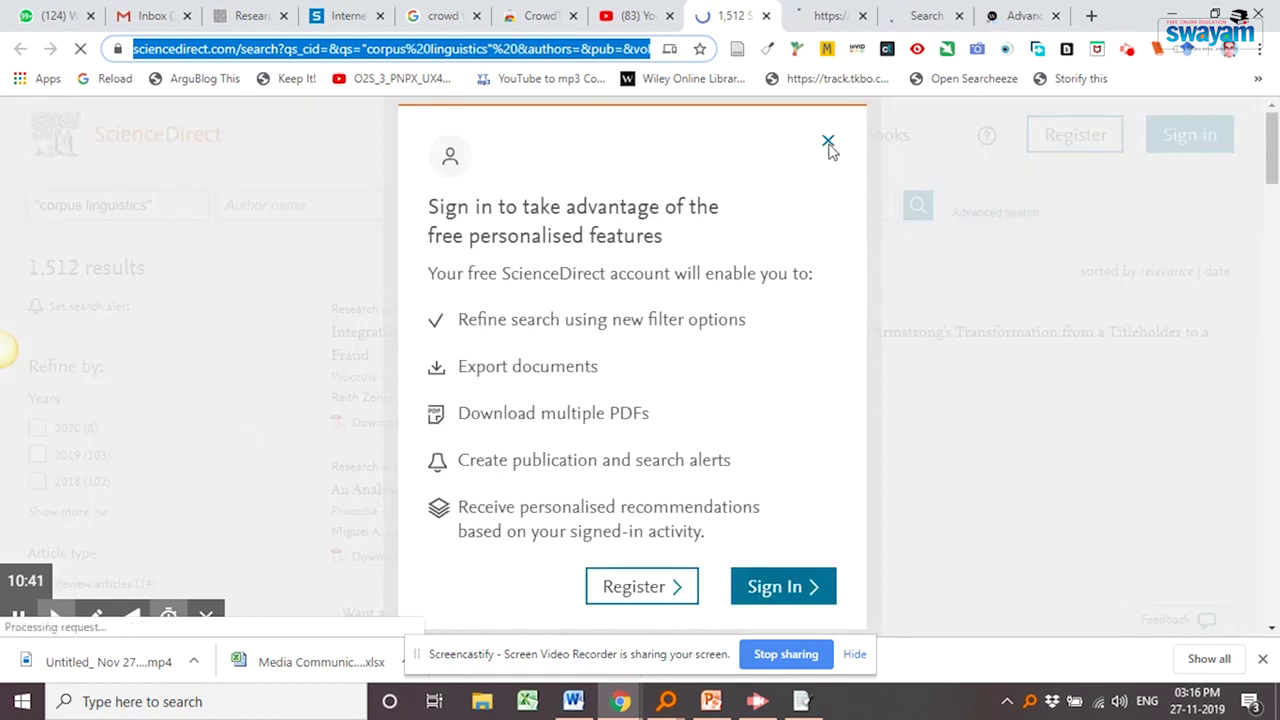
click(828, 146)
- Browse another publisher's results, then the Wiley Advanced Search tab
click(838, 24)
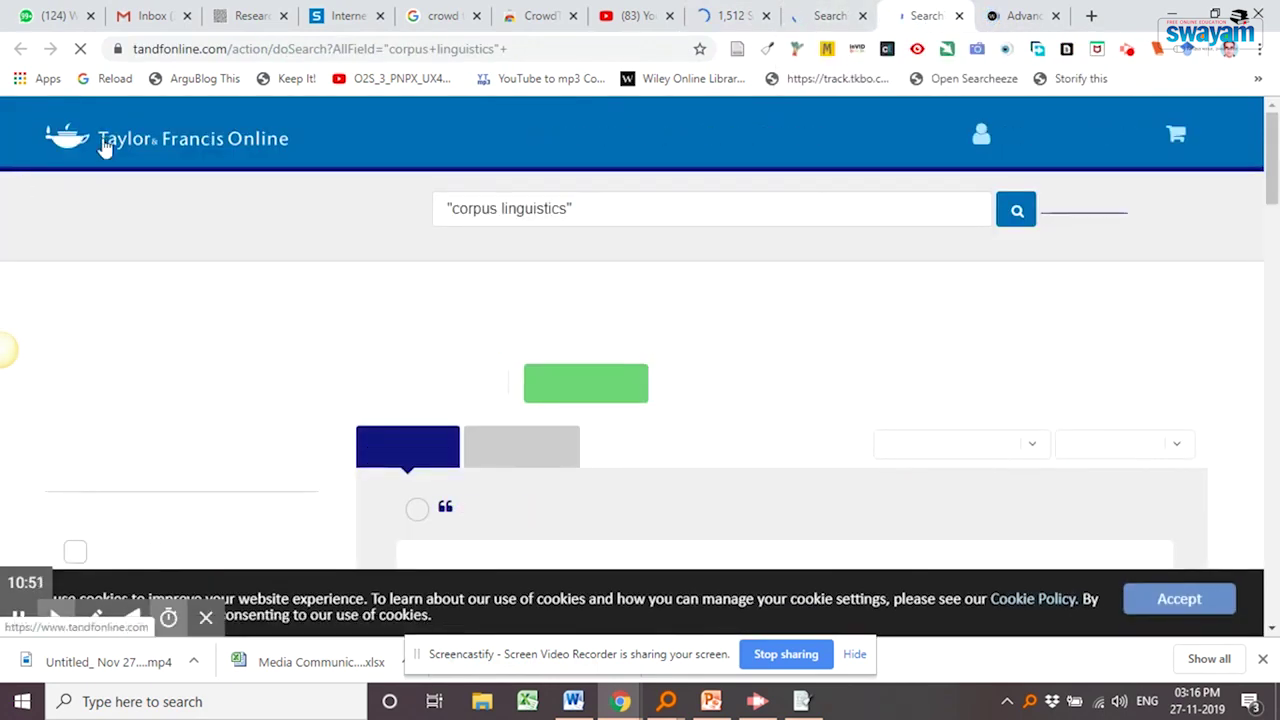
scroll(337, 326, down, 3)
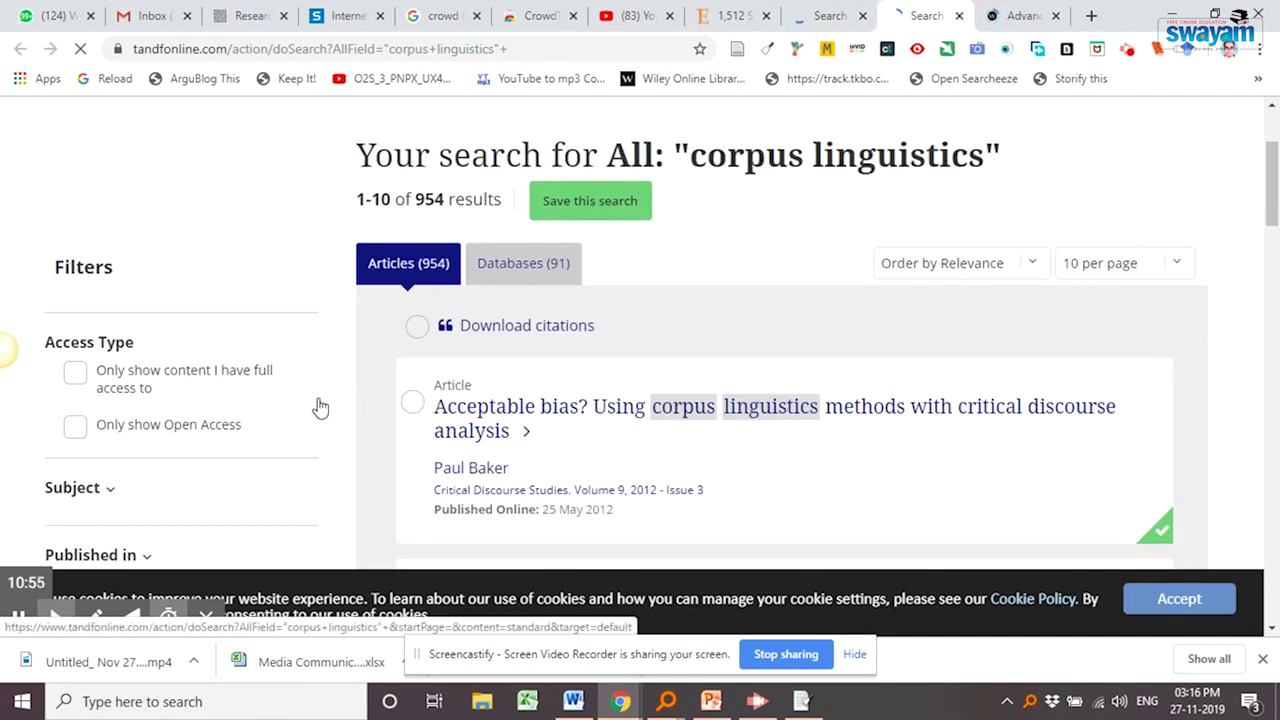
scroll(337, 404, down, 2)
scroll(368, 395, down, 2)
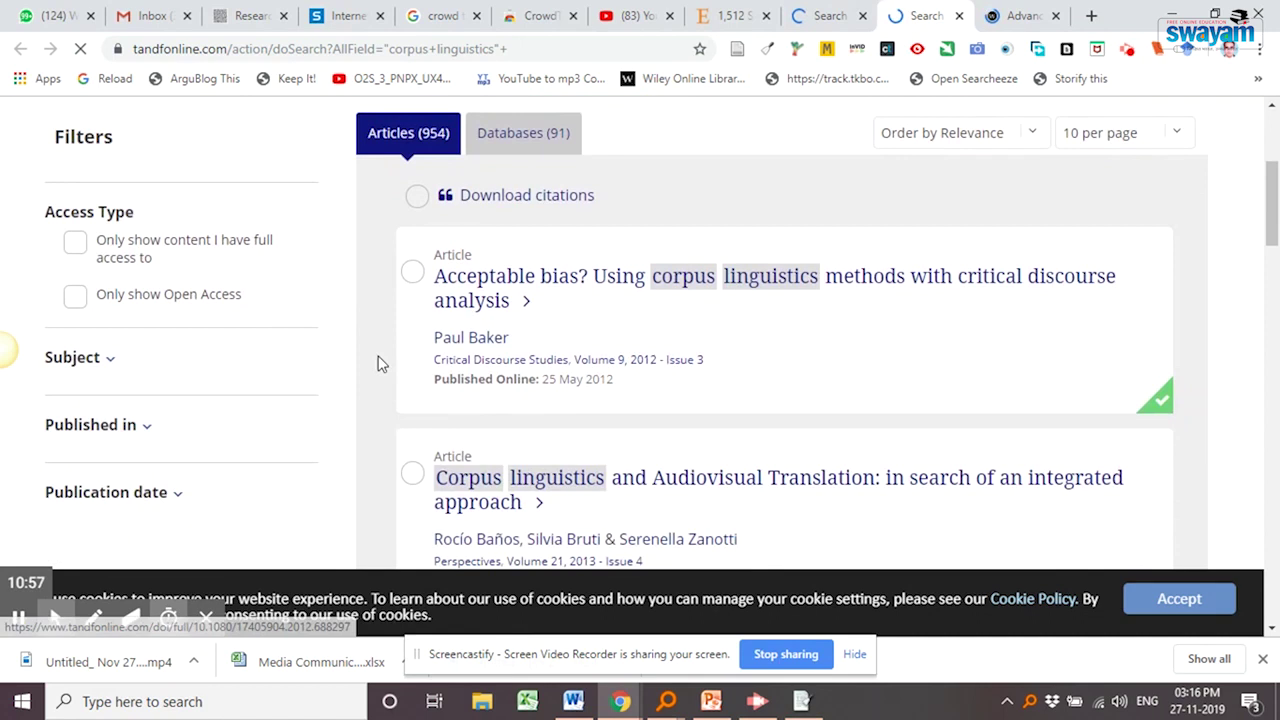
scroll(423, 389, down, 3)
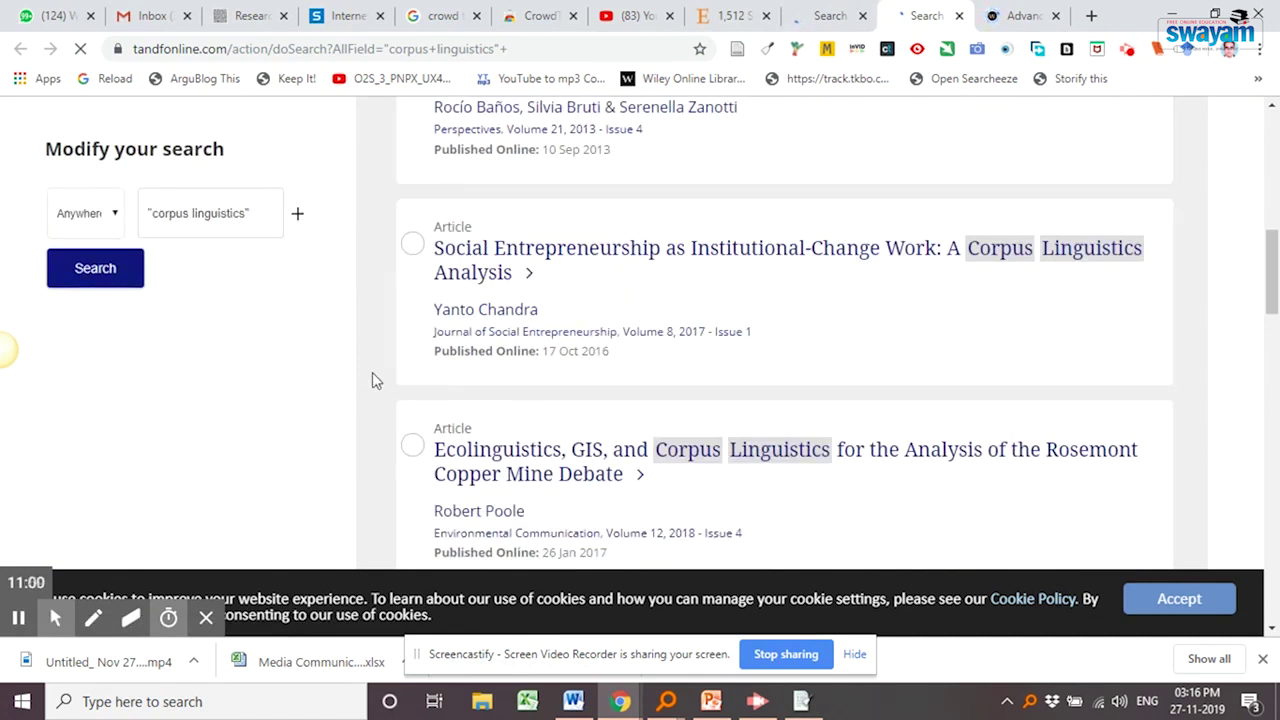
scroll(337, 374, down, 2)
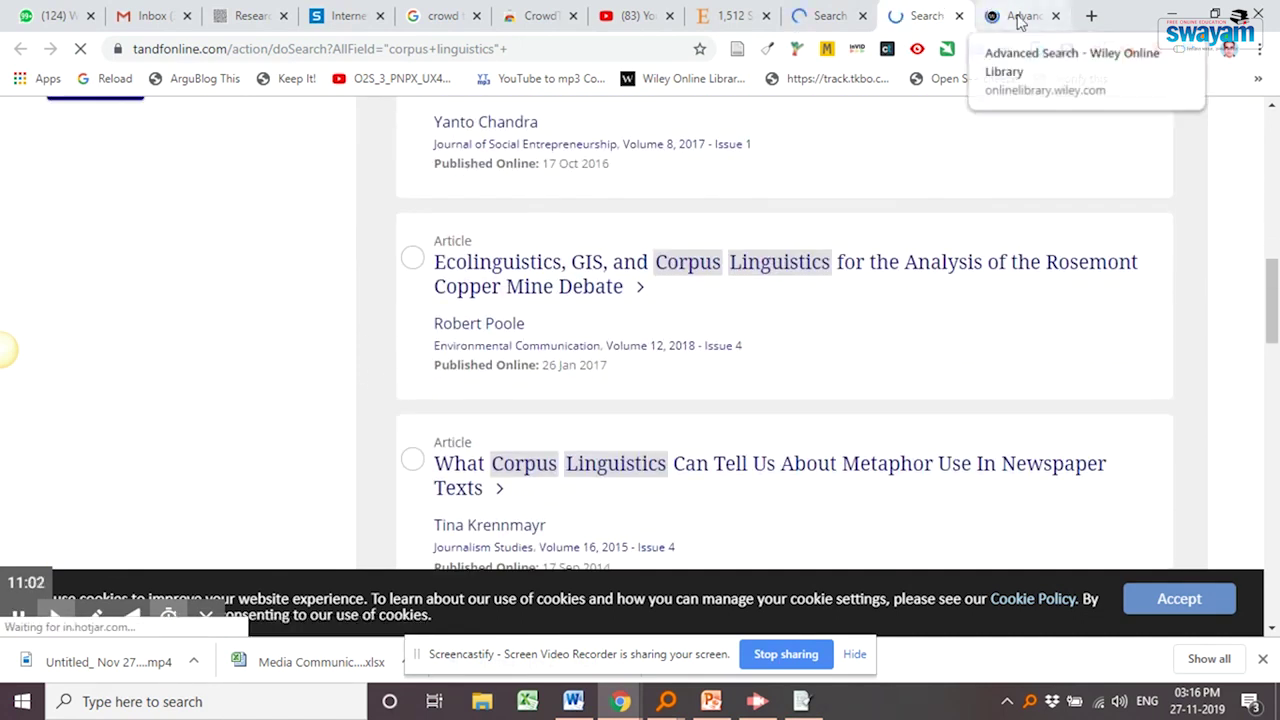
click(1010, 17)
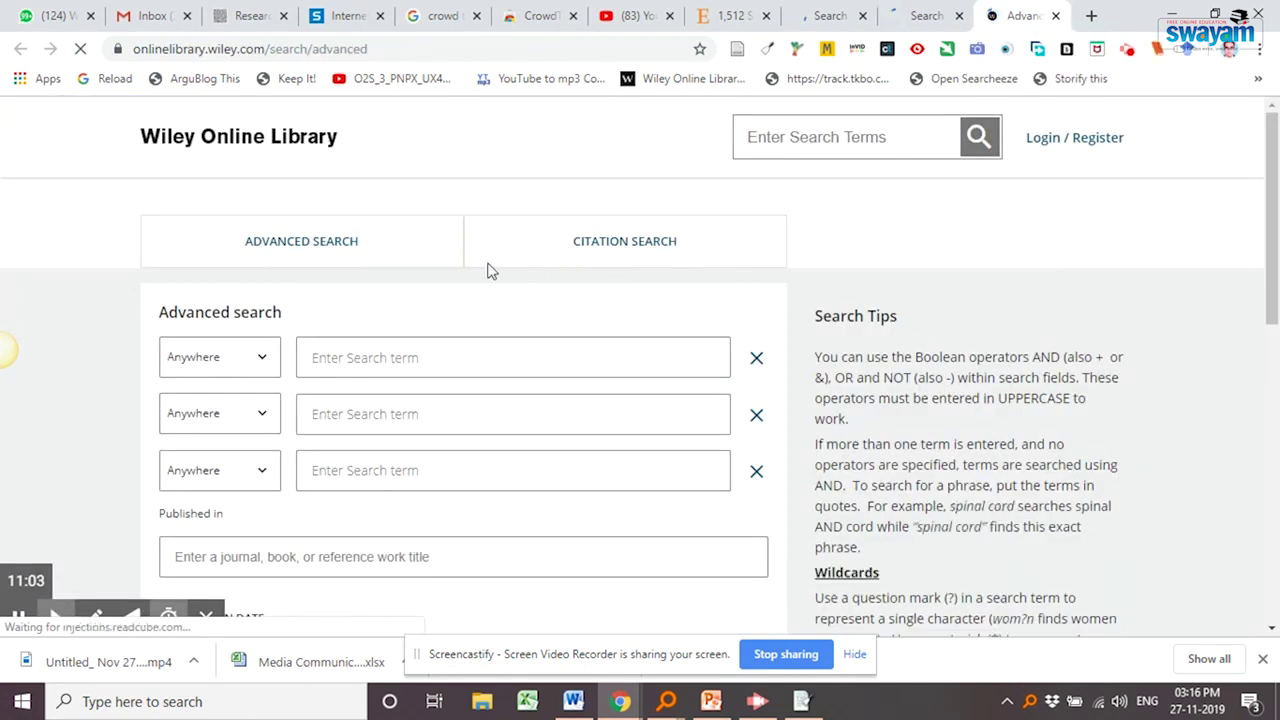
scroll(488, 270, down, 4)
scroll(488, 270, up, 4)
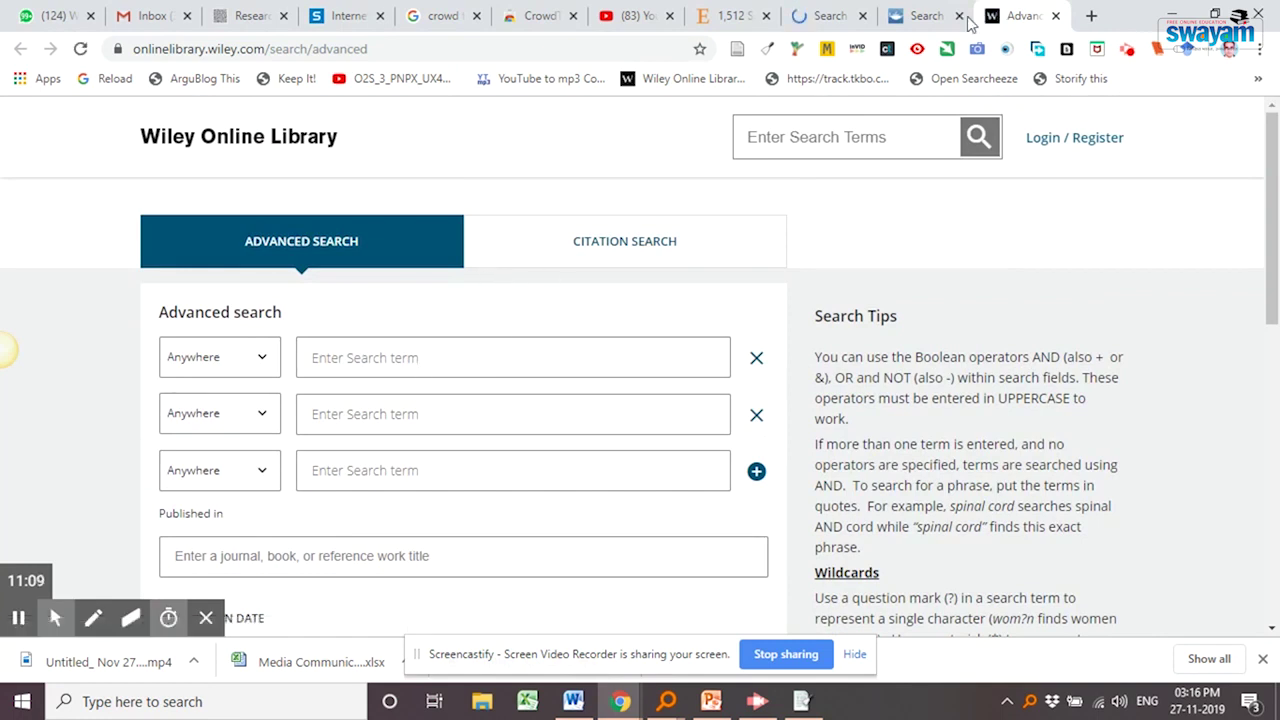
- Check the Springer Link results, then close the Wiley, last and Springer tabs
click(741, 21)
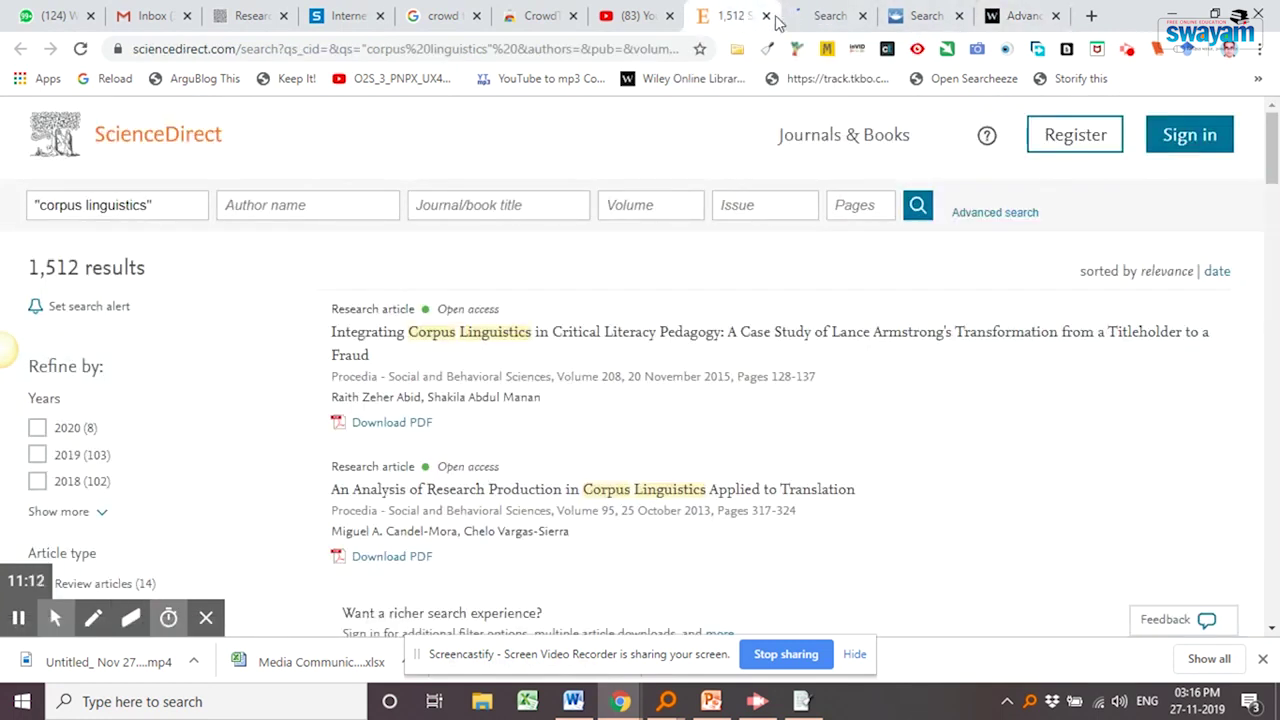
click(825, 18)
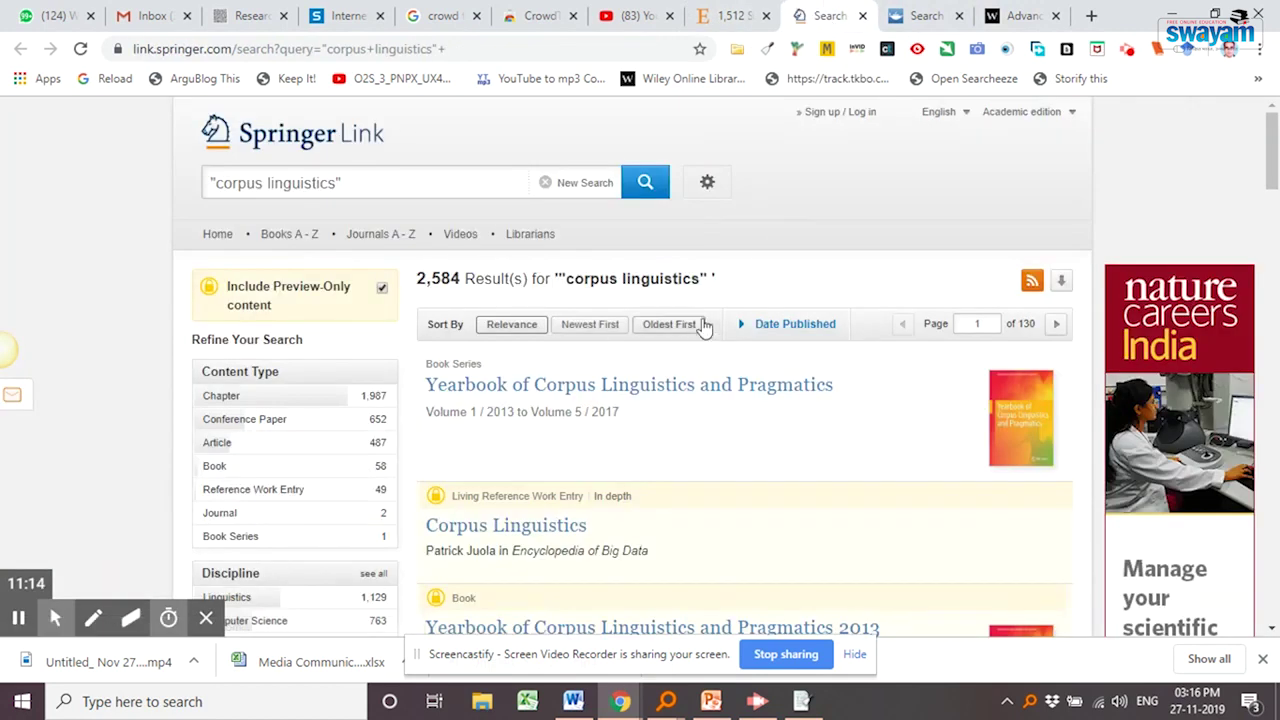
scroll(855, 273, down, 1)
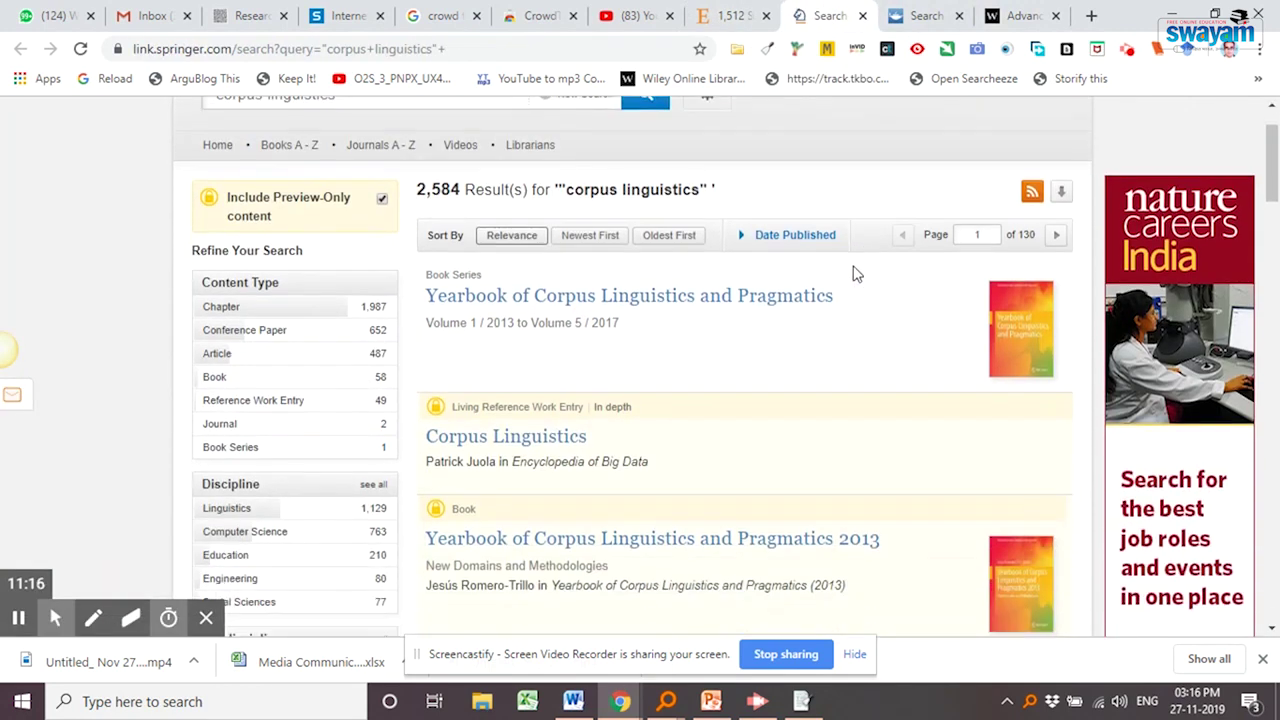
scroll(855, 273, down, 2)
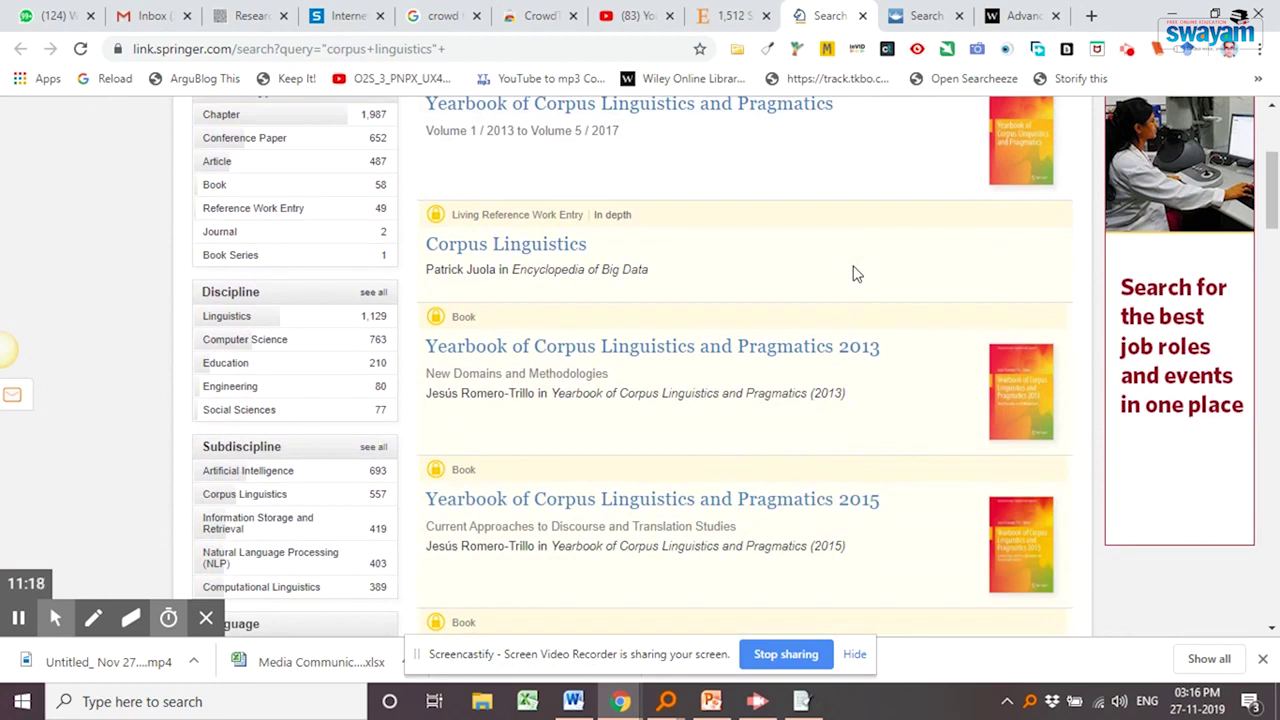
scroll(855, 273, down, 3)
scroll(860, 326, up, 6)
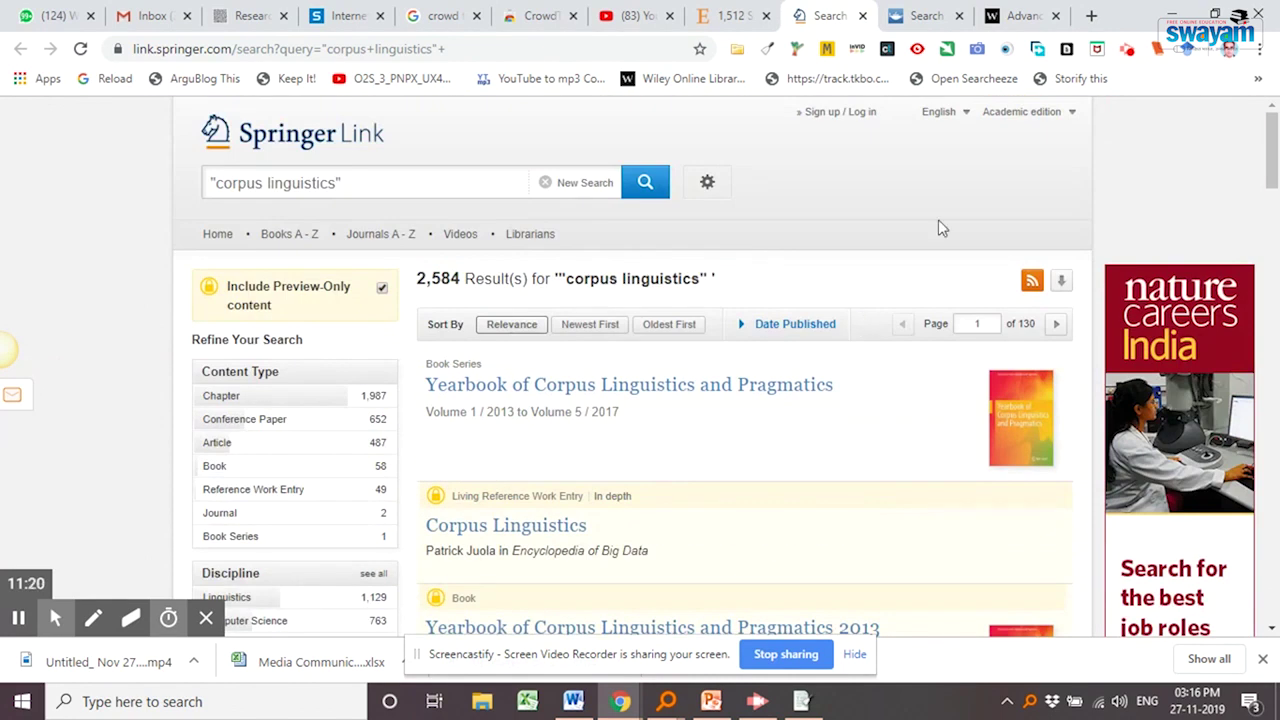
click(1055, 16)
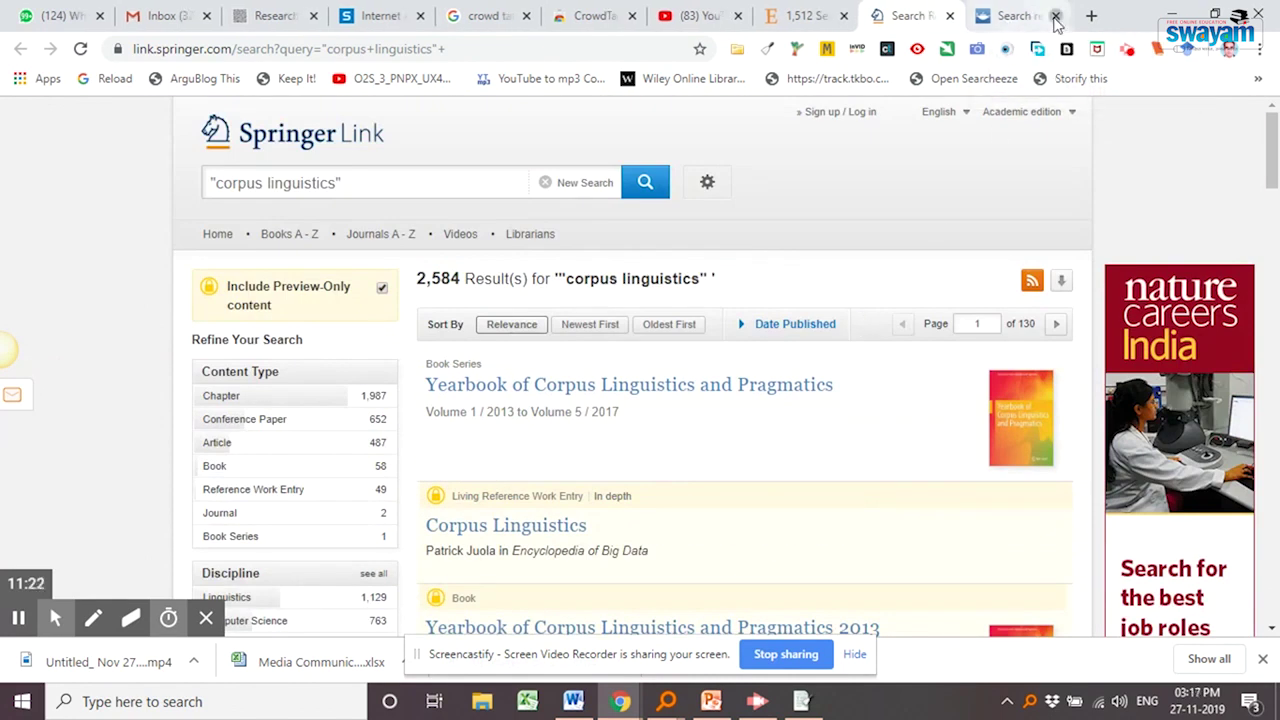
click(1055, 16)
click(1056, 17)
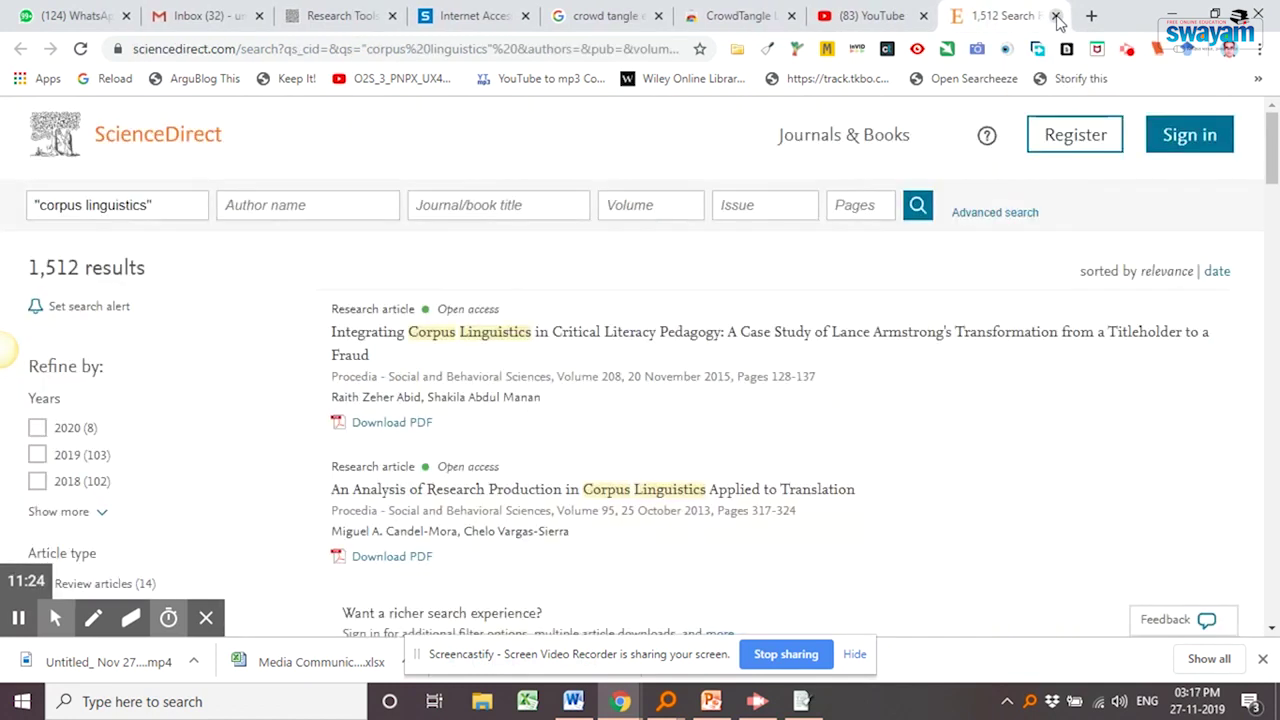
- Close the ScienceDirect tab and step through Table Capture's demo screenshots in the Web Store
click(1056, 16)
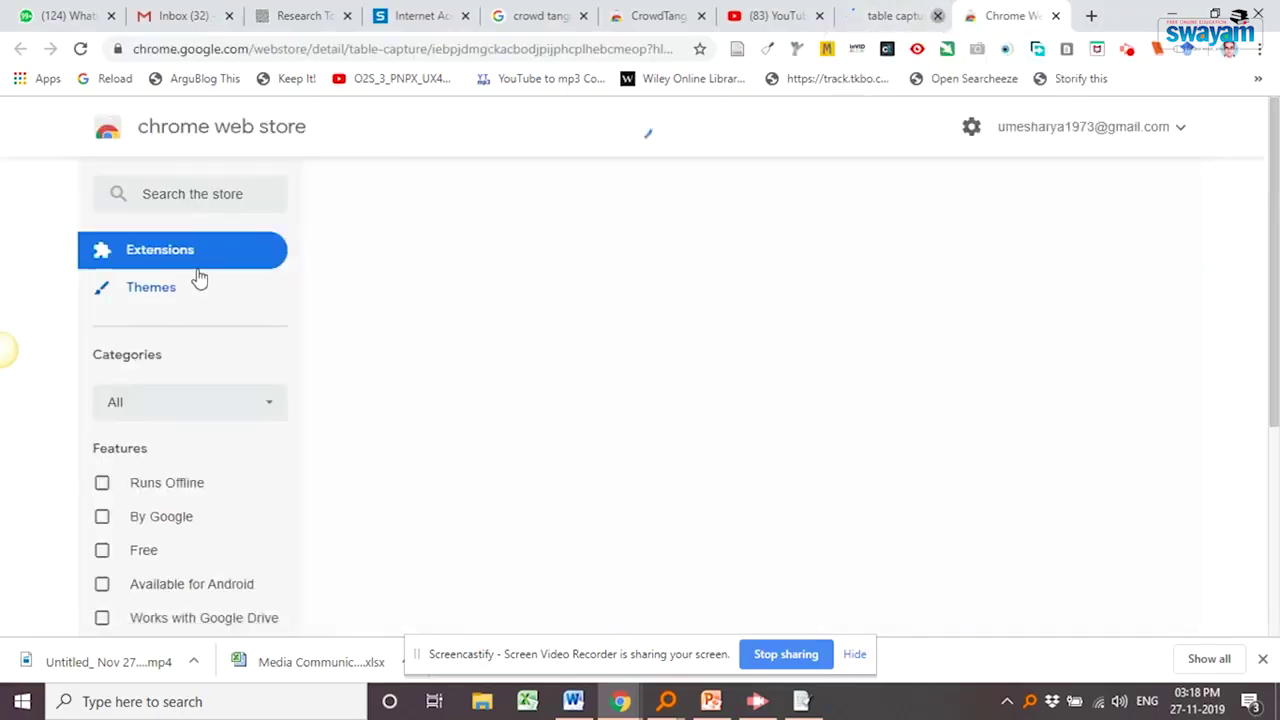
scroll(777, 393, down, 2)
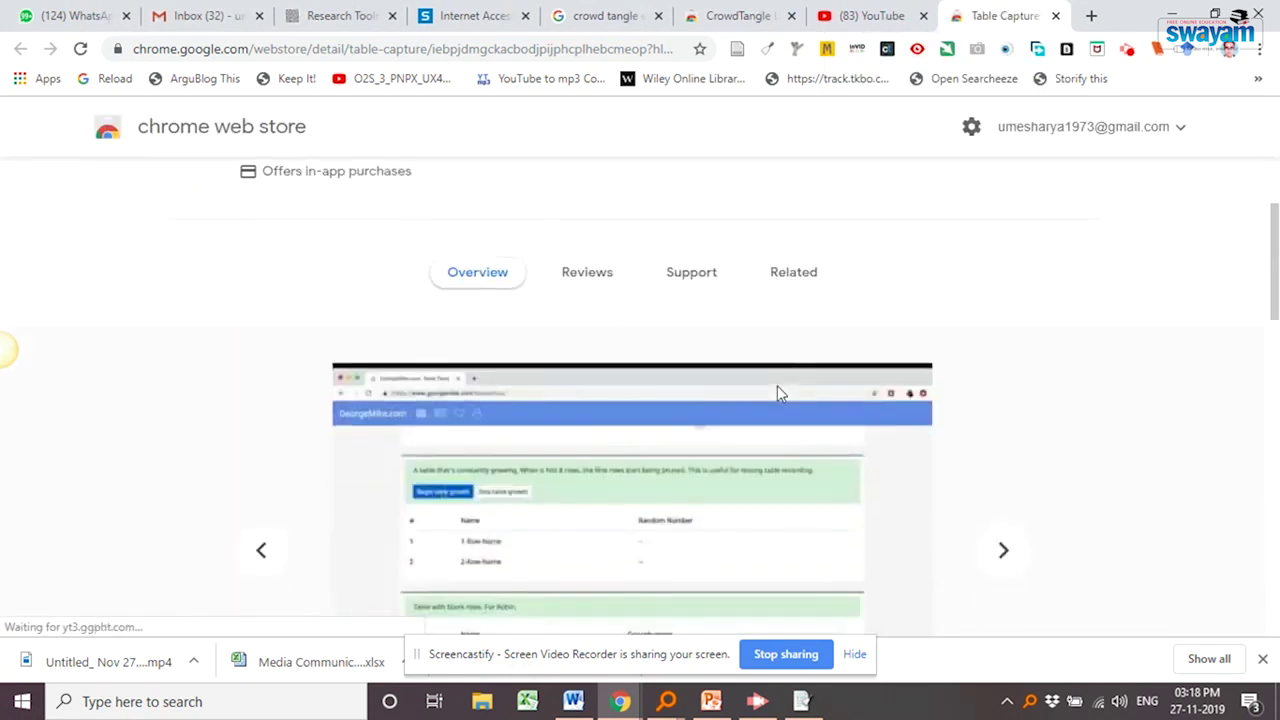
scroll(851, 449, up, 2)
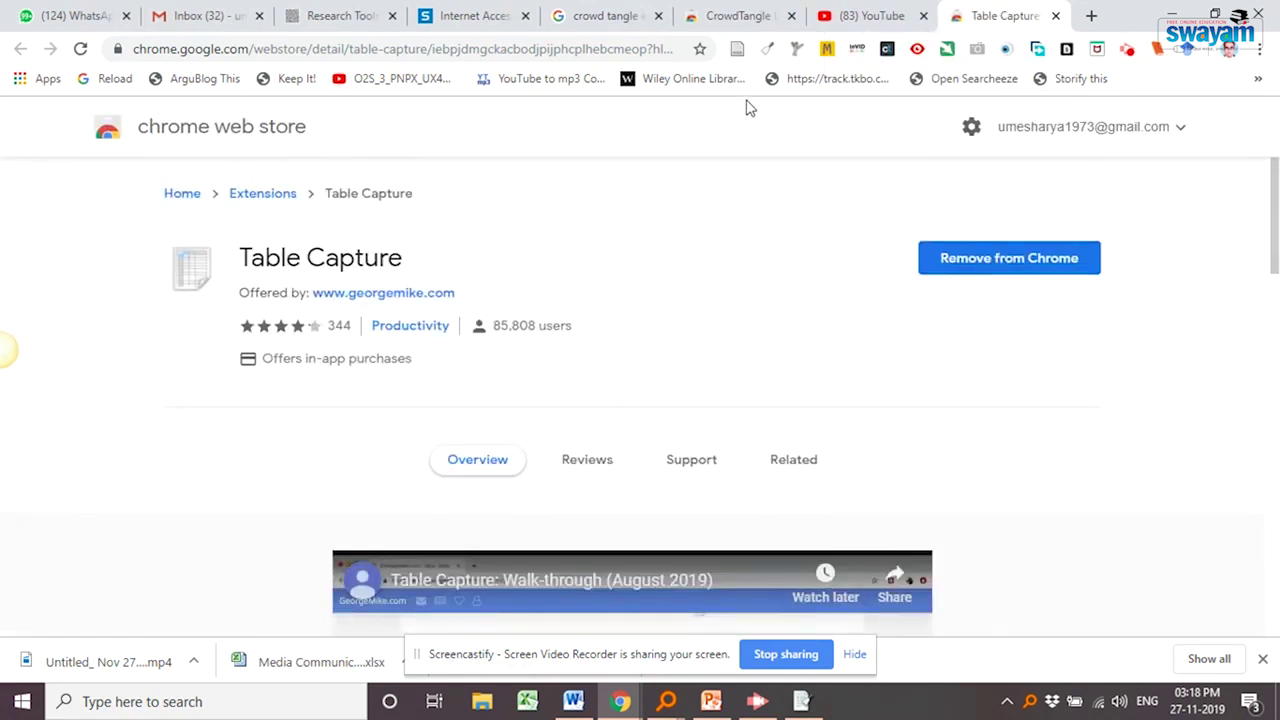
scroll(1000, 560, down, 2)
click(1000, 549)
scroll(897, 505, down, 2)
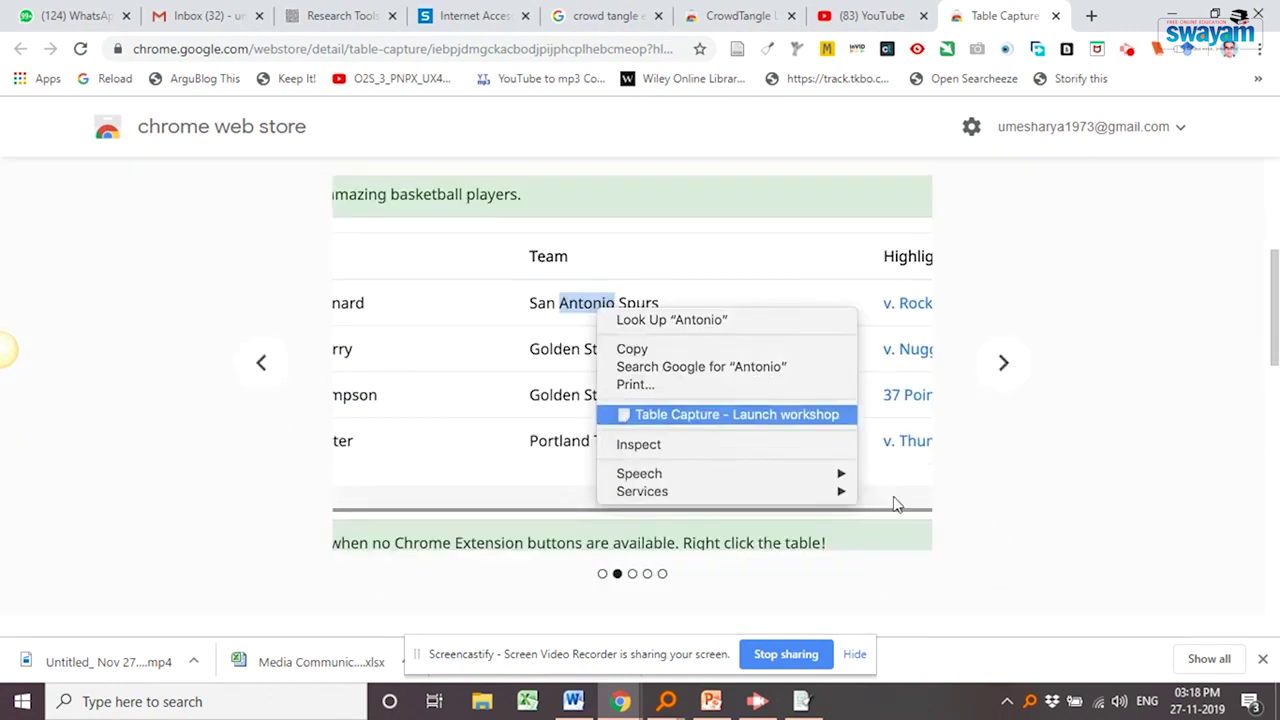
click(1005, 364)
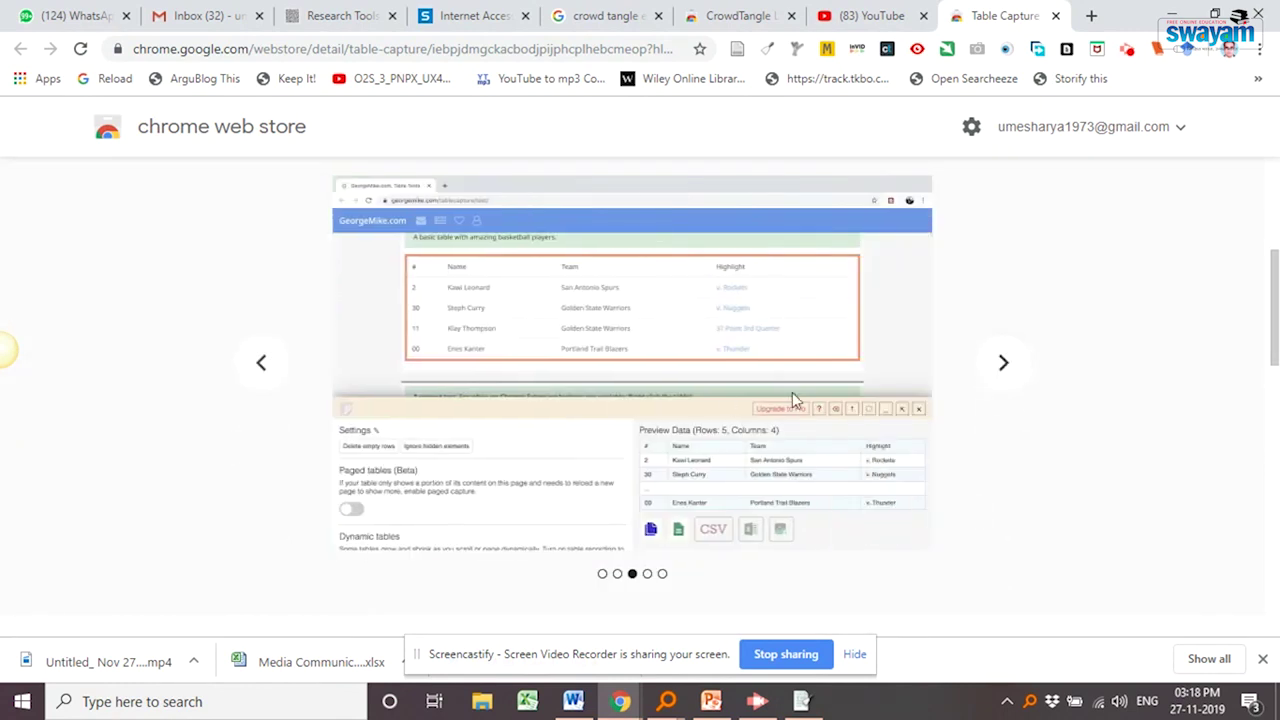
click(1005, 364)
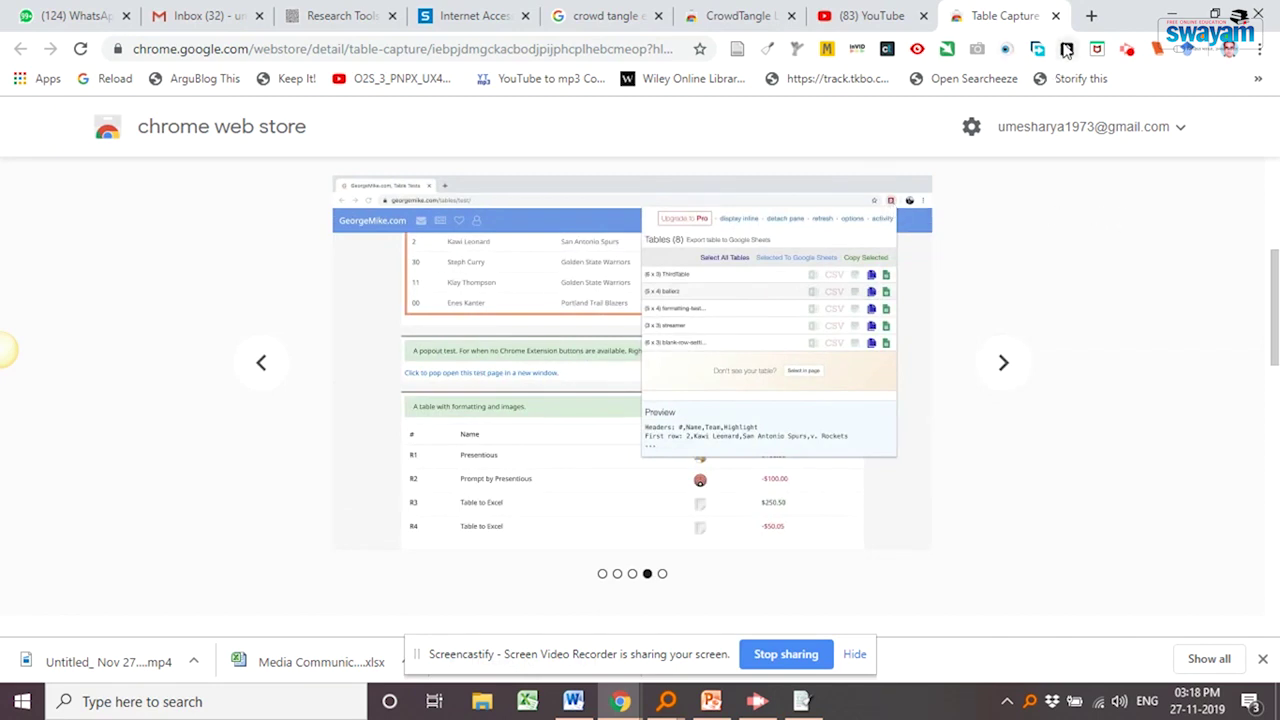
- In a new tab, search 'wikipedia.' and open the Wikipedia, the free encyclopedia result
click(1091, 15)
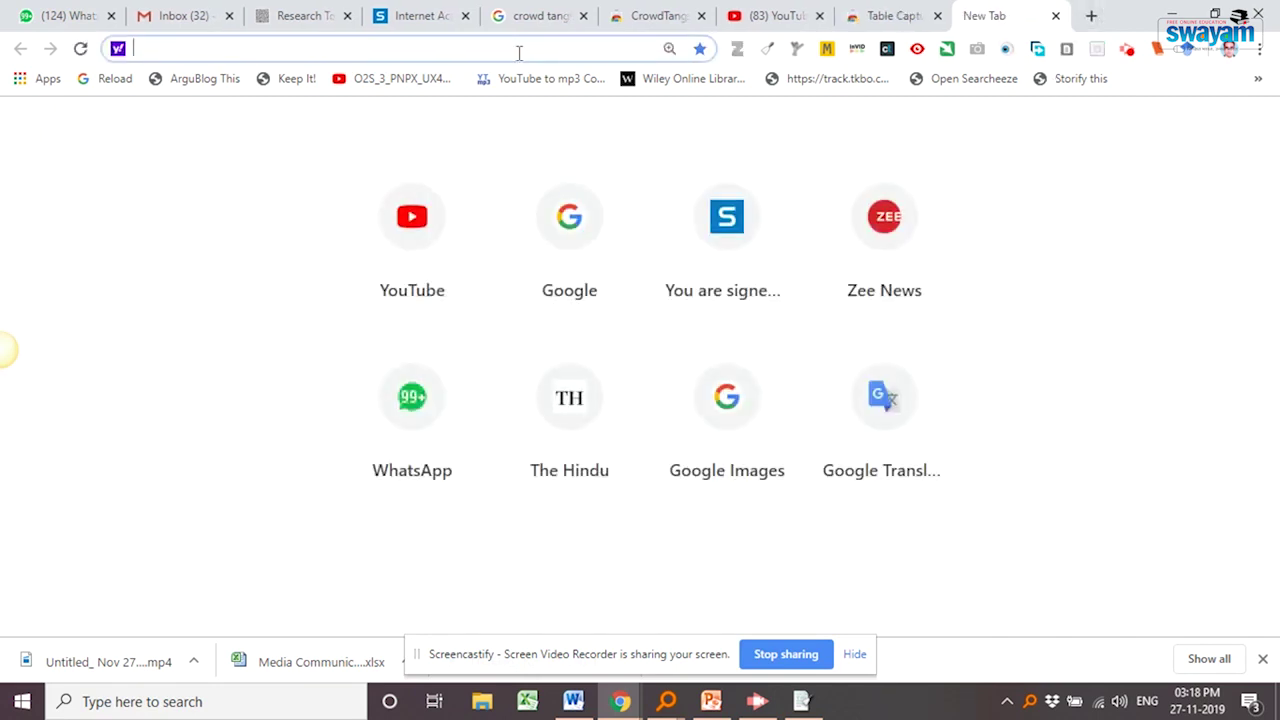
text(wikipedia.)
key(Return)
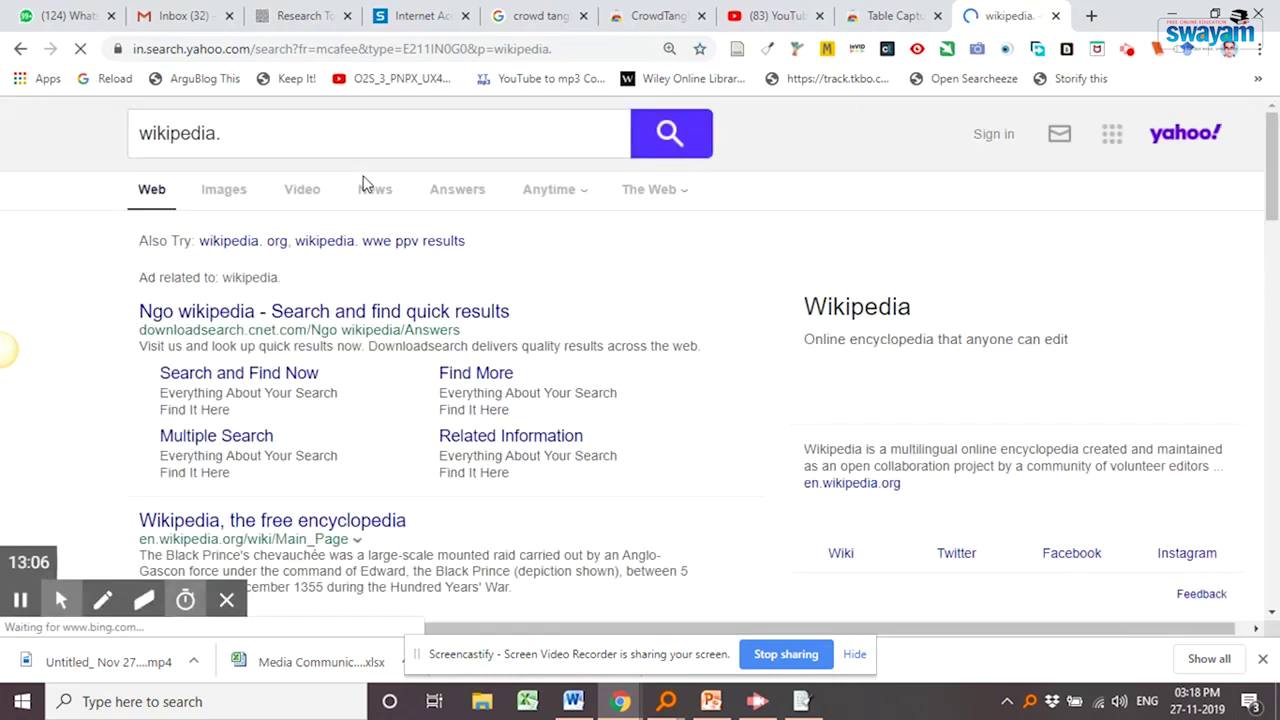
click(363, 134)
text(Hary)
key(BackSpace)
key(BackSpace)
key(BackSpace)
key(BackSpace)
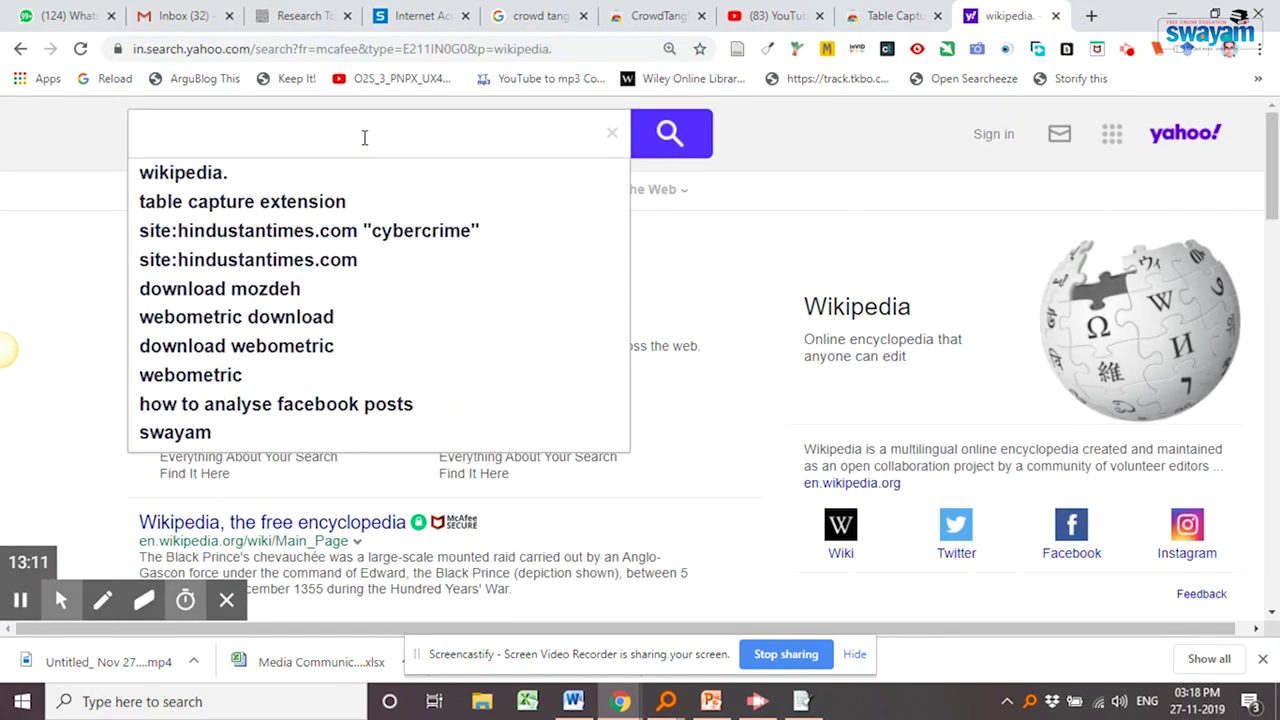
click(287, 534)
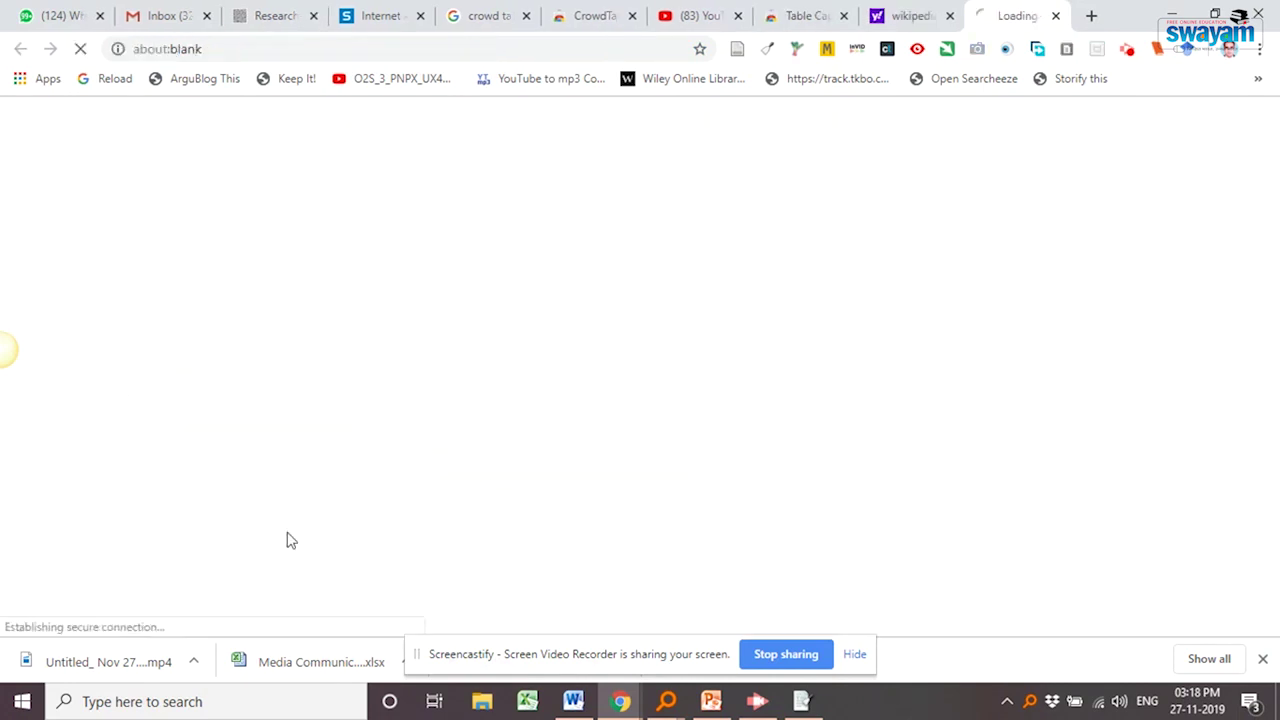
scroll(450, 435, down, 15)
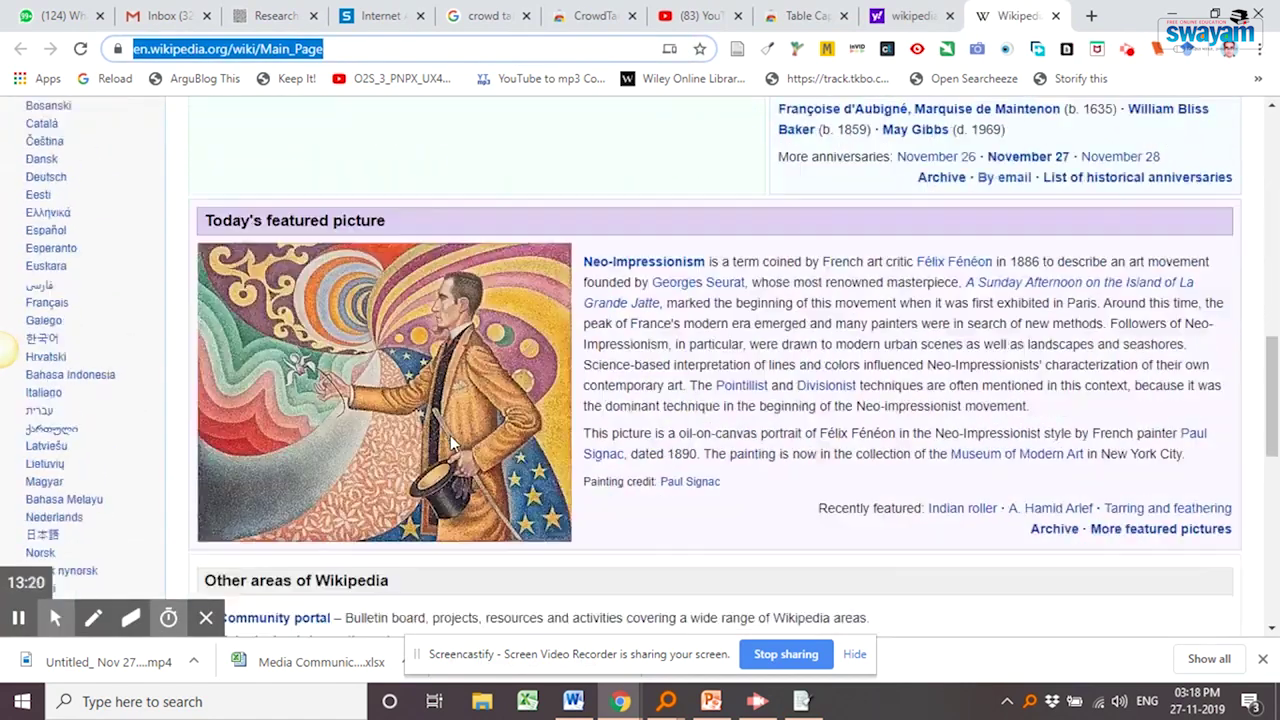
scroll(450, 435, up, 15)
click(267, 193)
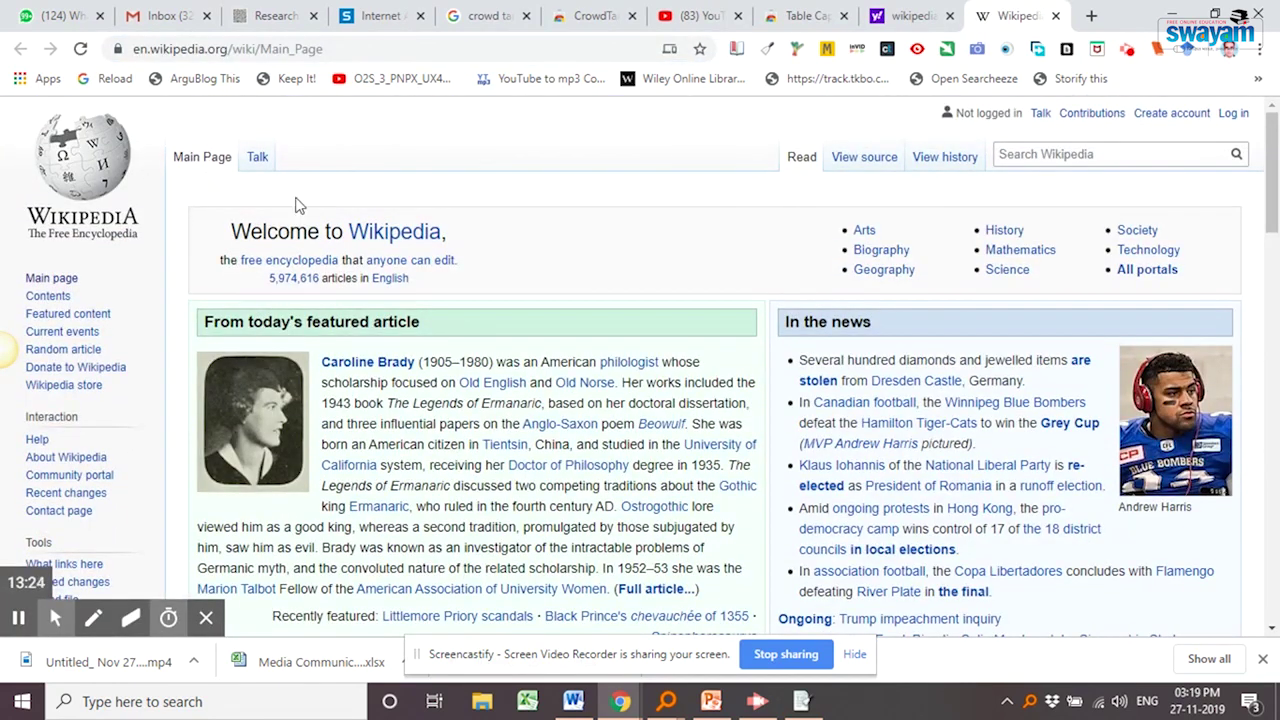
- Search Wikipedia for 'population of haryana' and open the Elections in Haryana article
click(1106, 156)
text(popu)
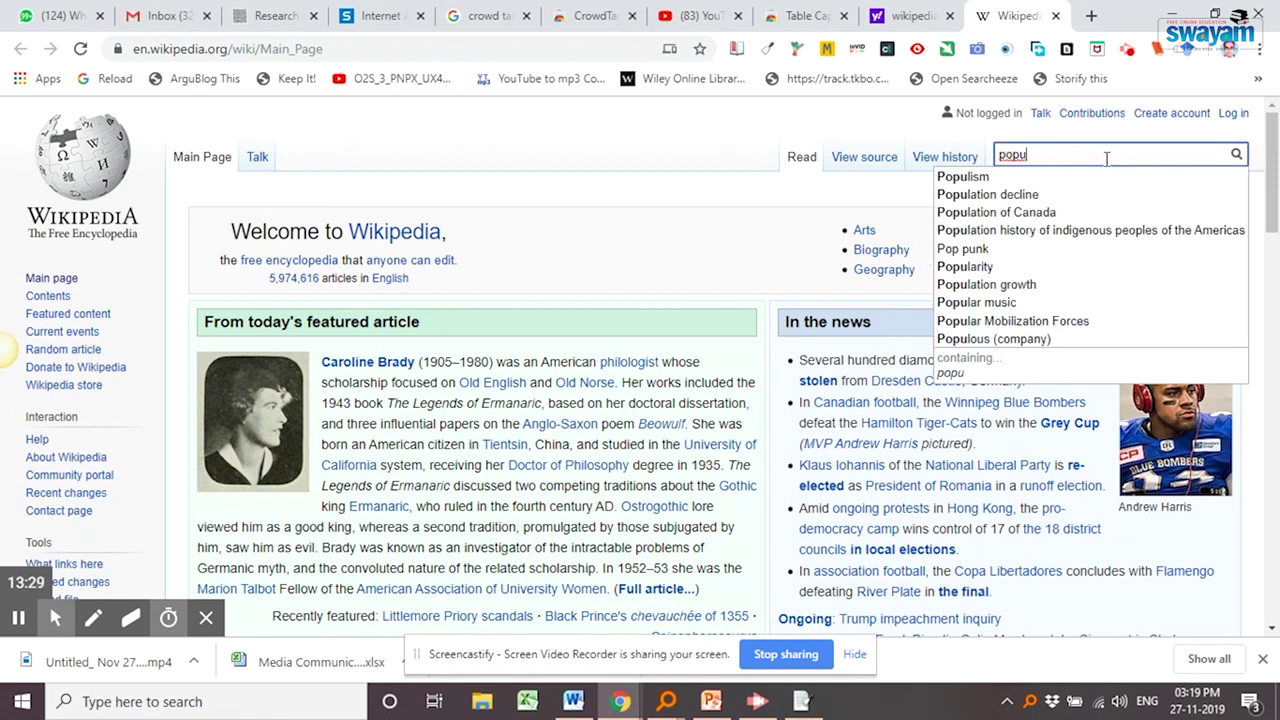
text(lation of haryana)
key(Return)
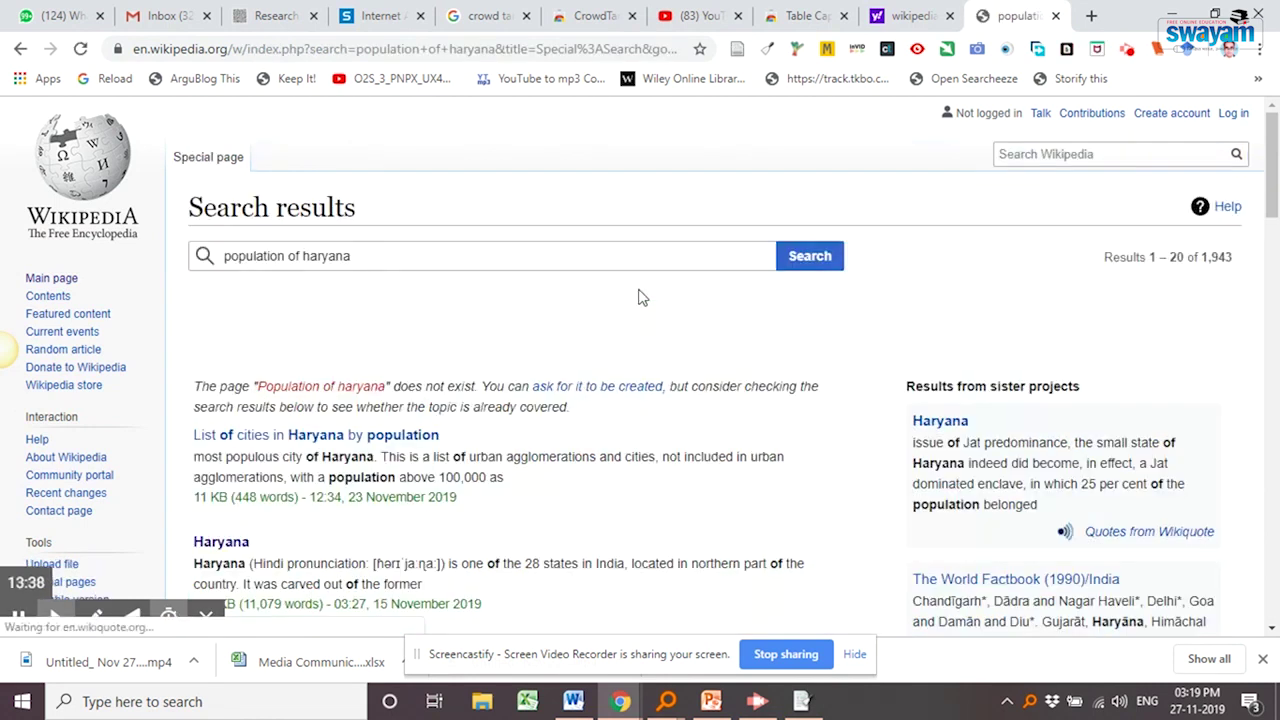
scroll(257, 286, down, 5)
click(277, 293)
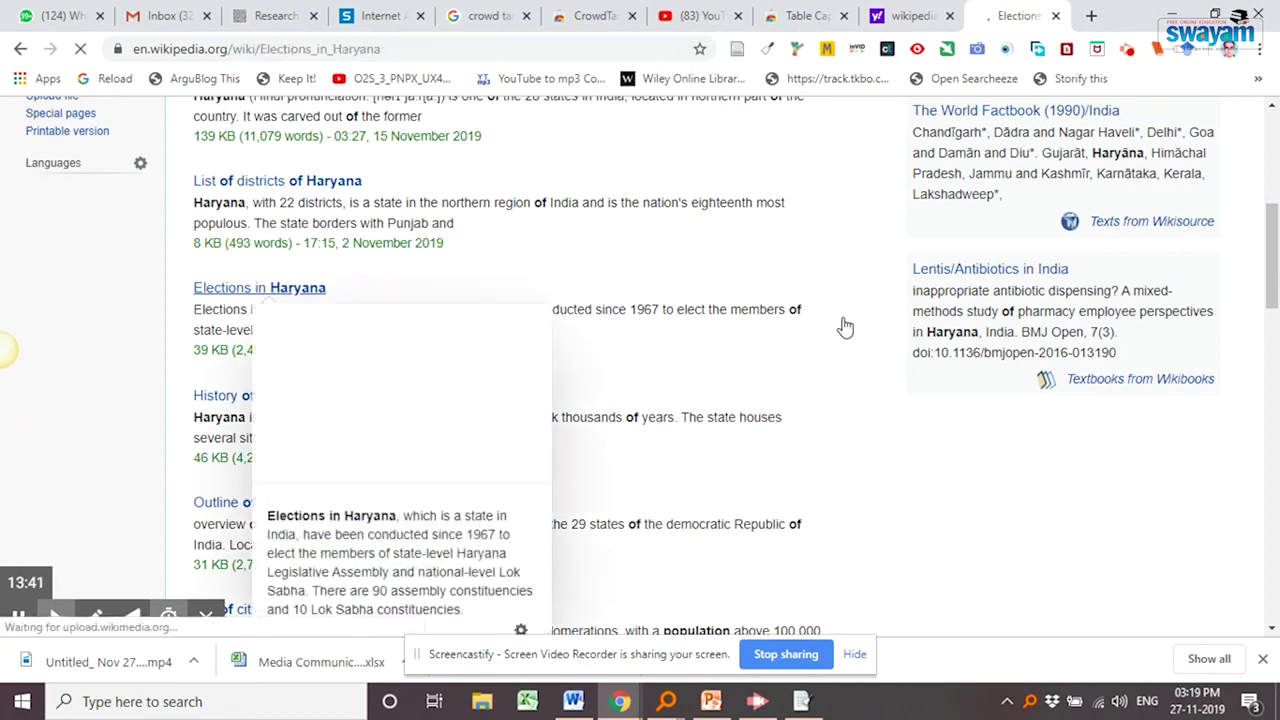
- Copy the Vidhan Sabha elections table to the clipboard using Table Capture's inline display
scroll(743, 380, down, 15)
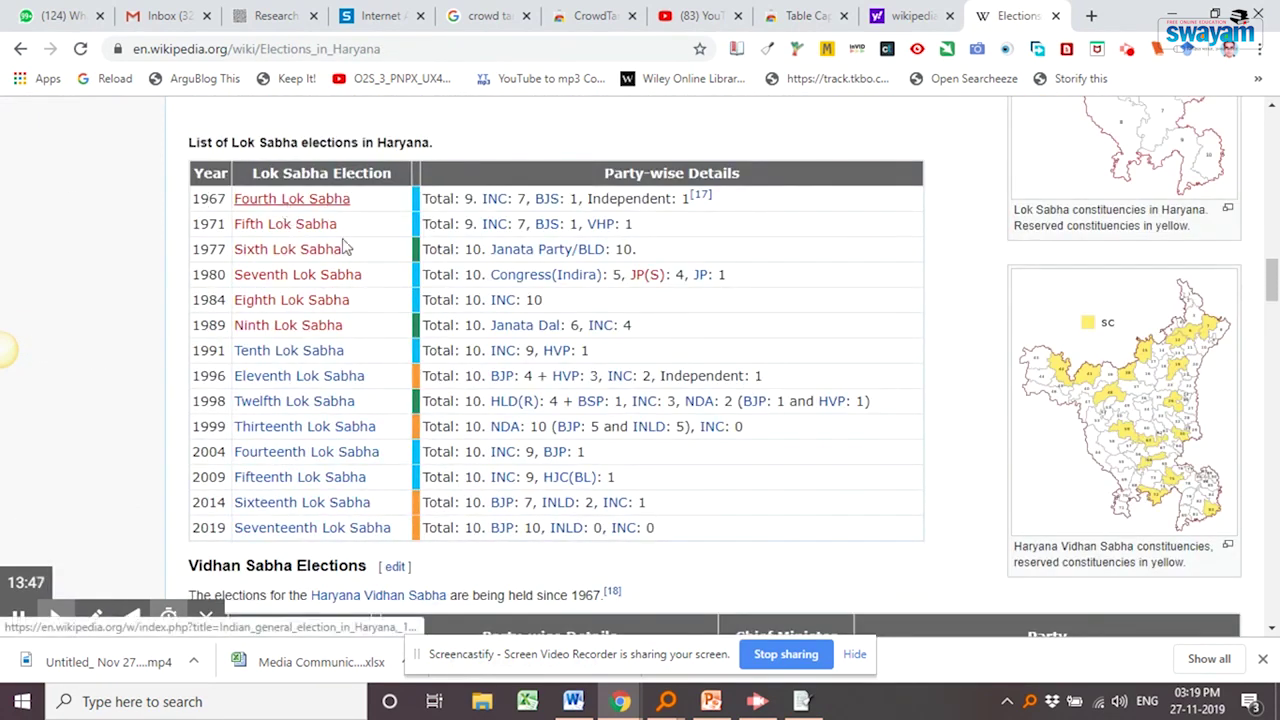
scroll(211, 165, down, 1)
right_click(204, 186)
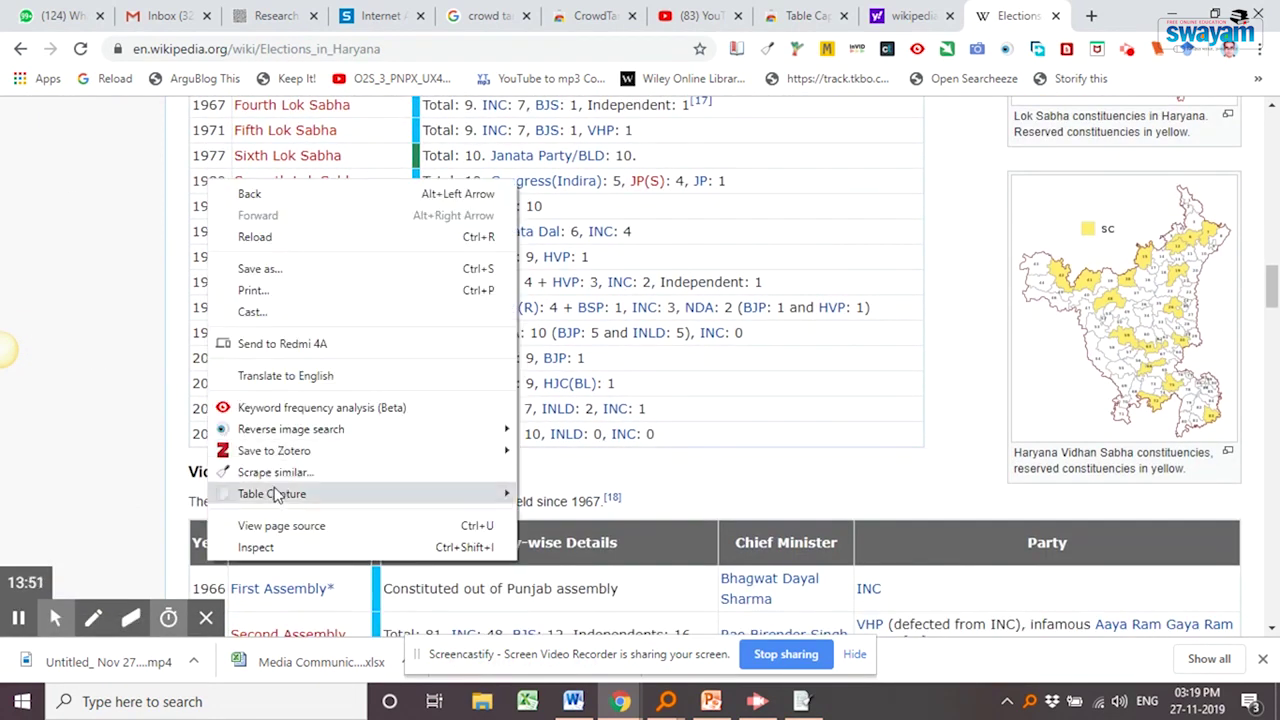
mouse_move(280, 494)
click(610, 494)
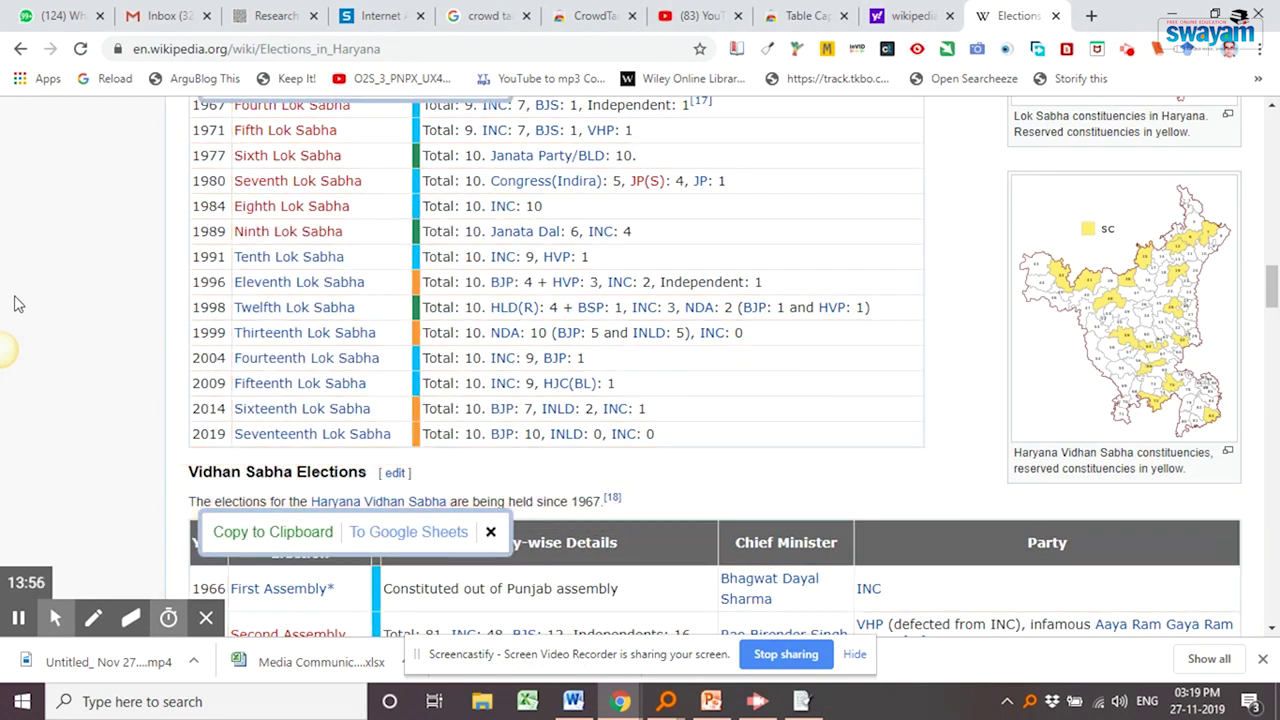
click(270, 533)
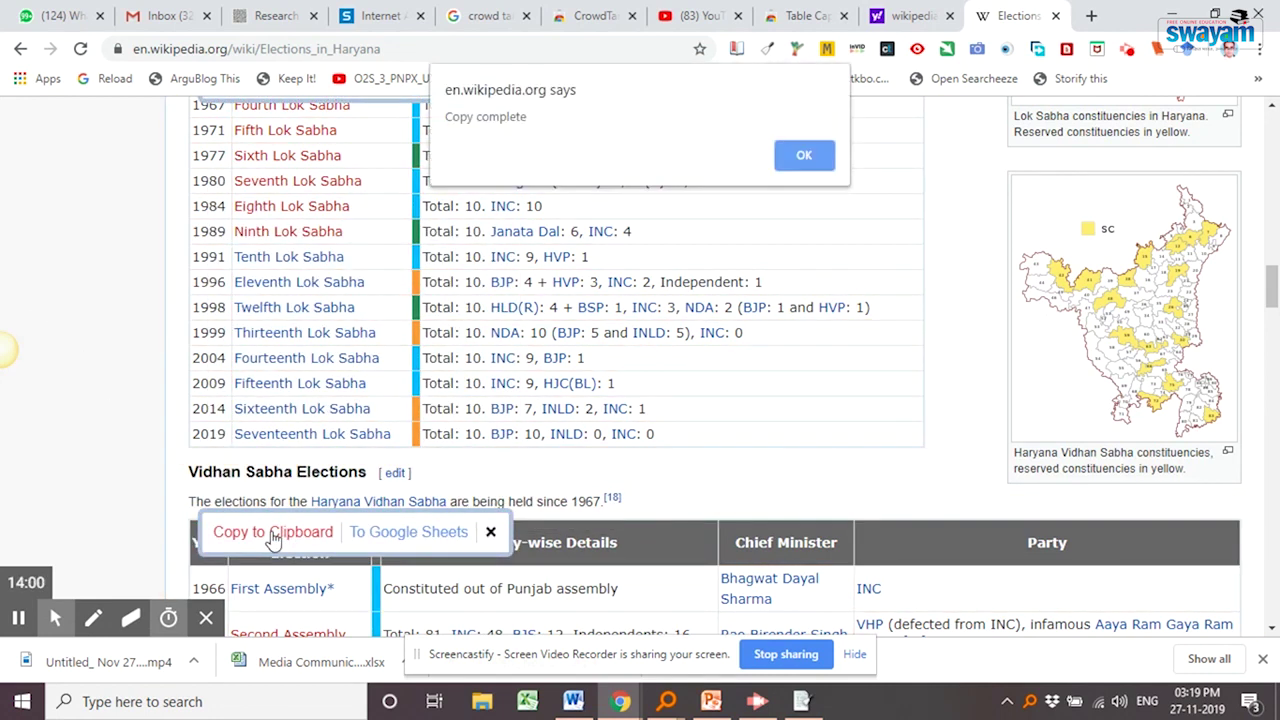
click(806, 158)
- Paste the Vidhan Sabha elections table into a new Excel workbook, autofit column B, then undo both changes
click(527, 701)
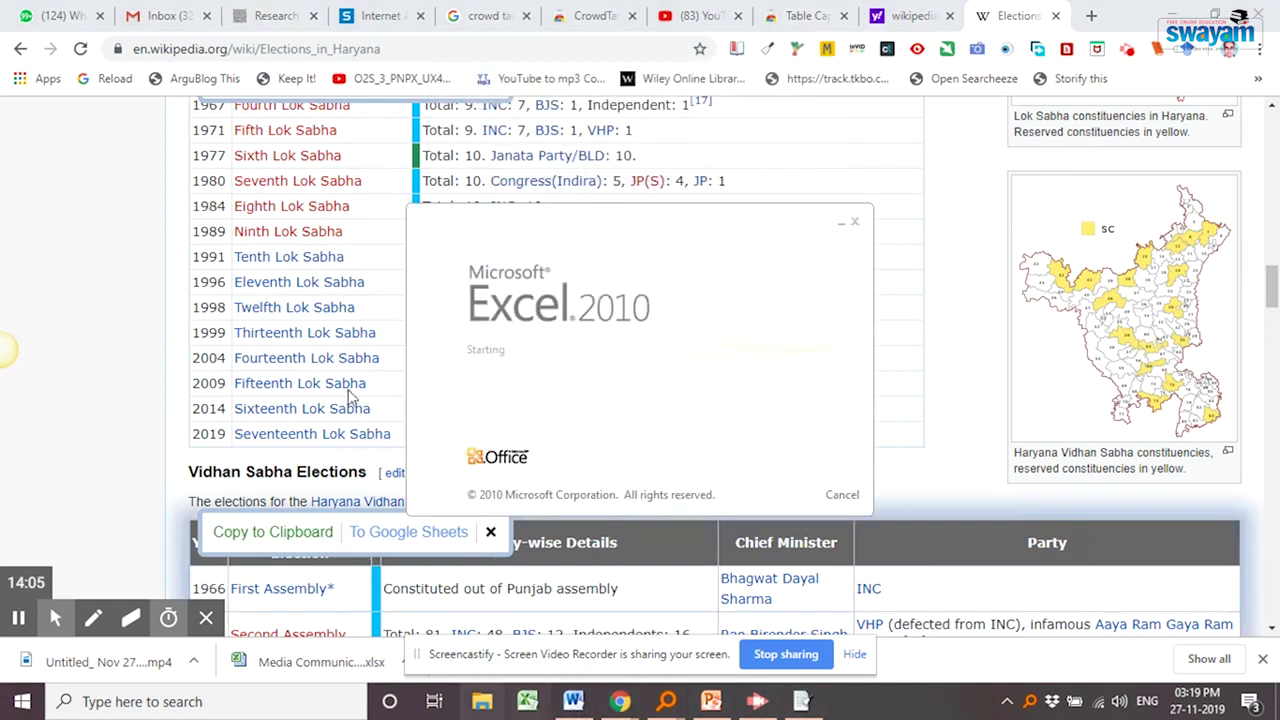
key(ctrl+v)
click(163, 497)
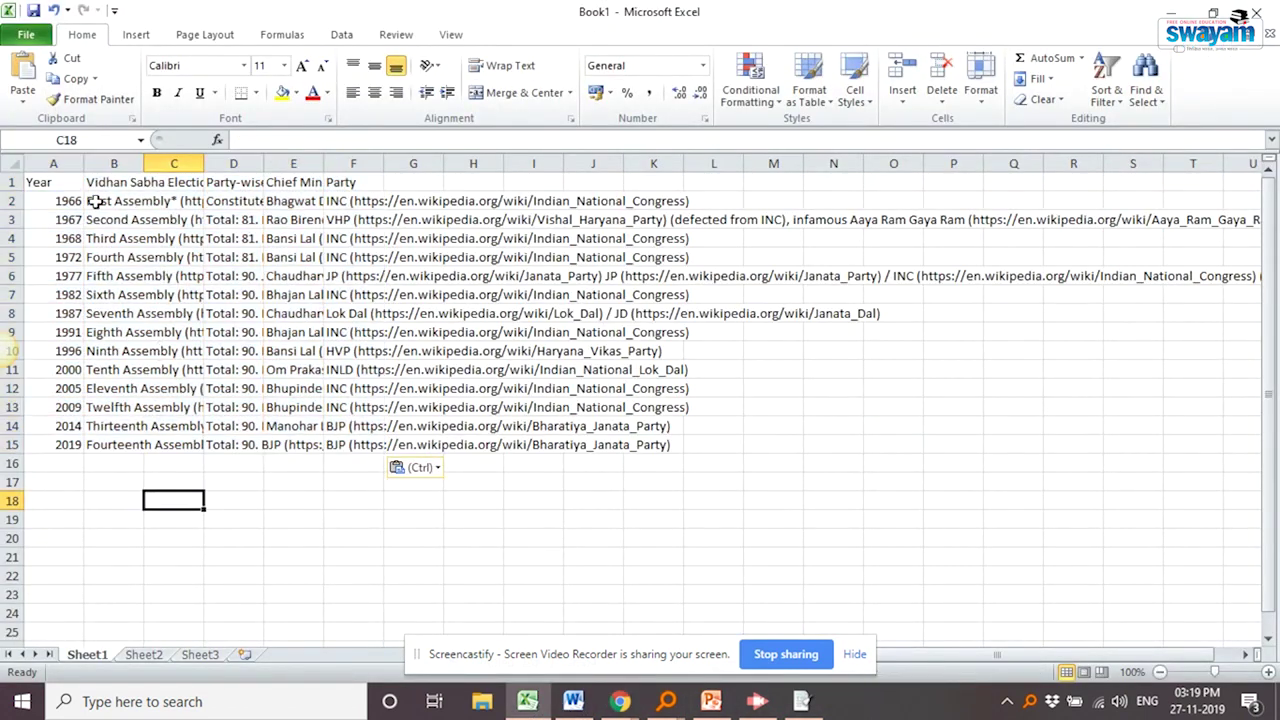
double_click(144, 163)
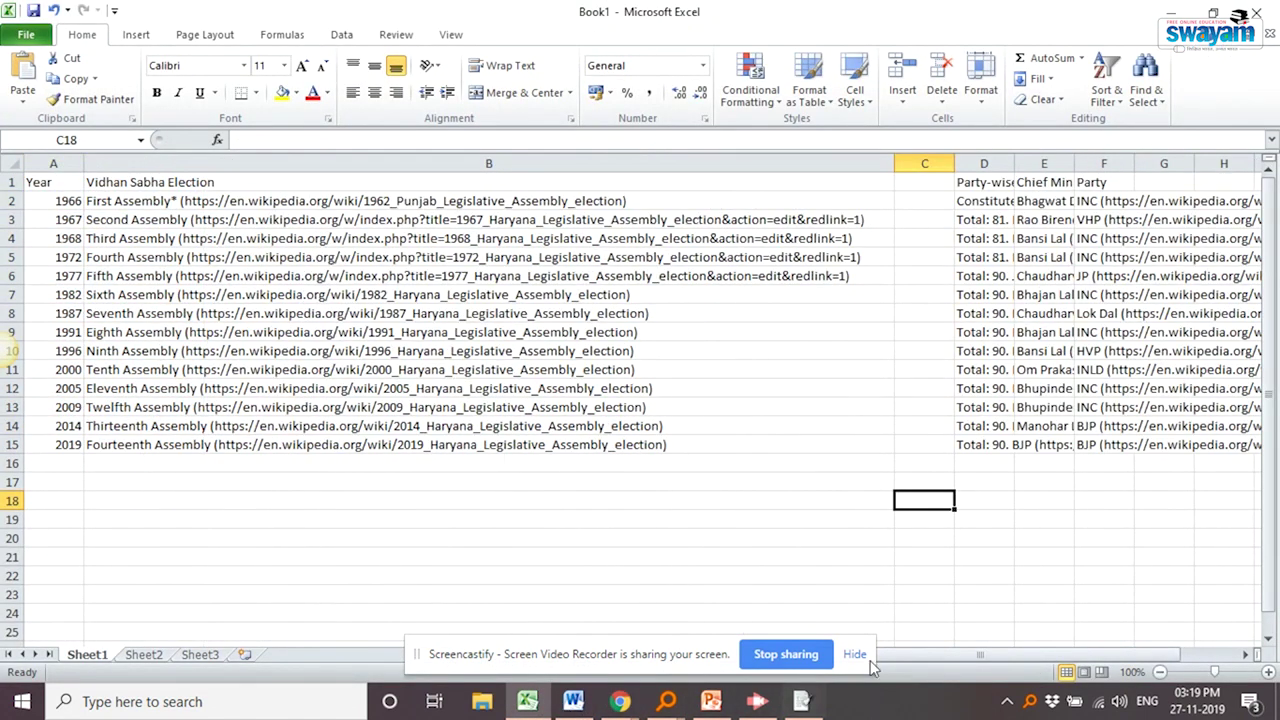
drag(872, 656, 930, 656)
key(ctrl+z)
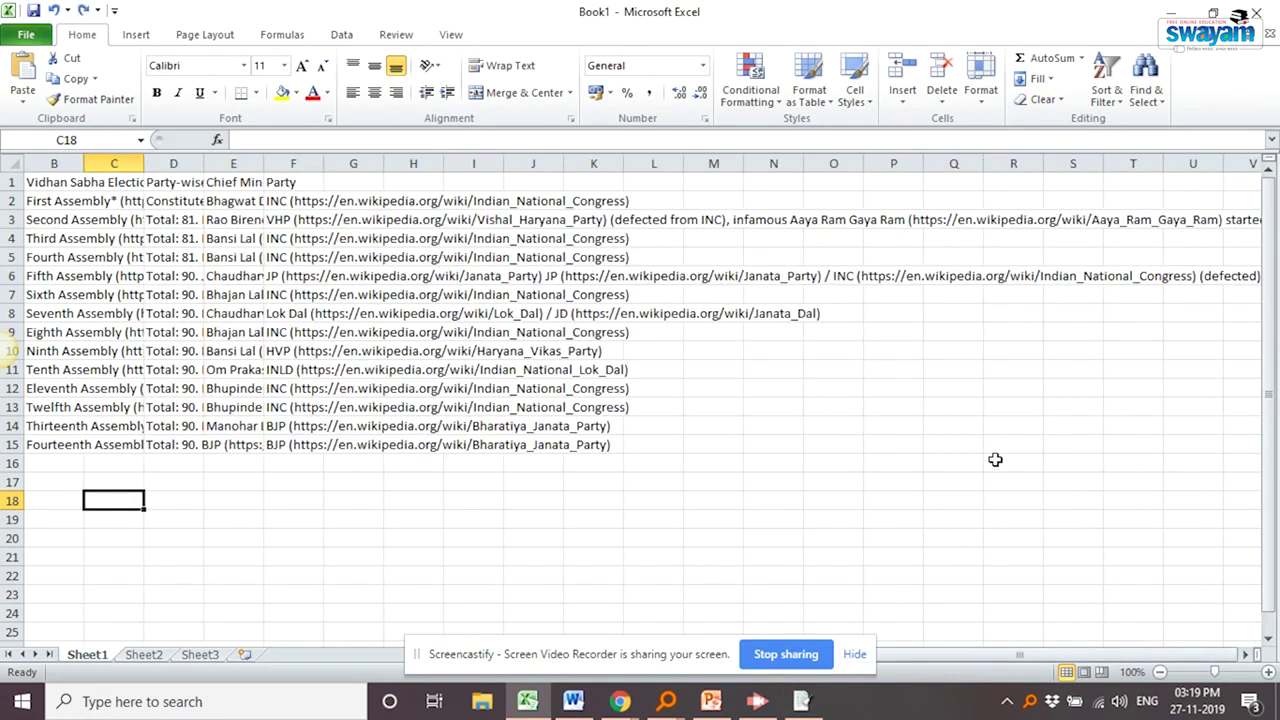
key(ctrl+z)
- Back on the Haryana elections article, copy the 14 x 7 female-candidates table with Table Capture
mouse_move(620, 701)
click(420, 615)
scroll(720, 372, up, 10)
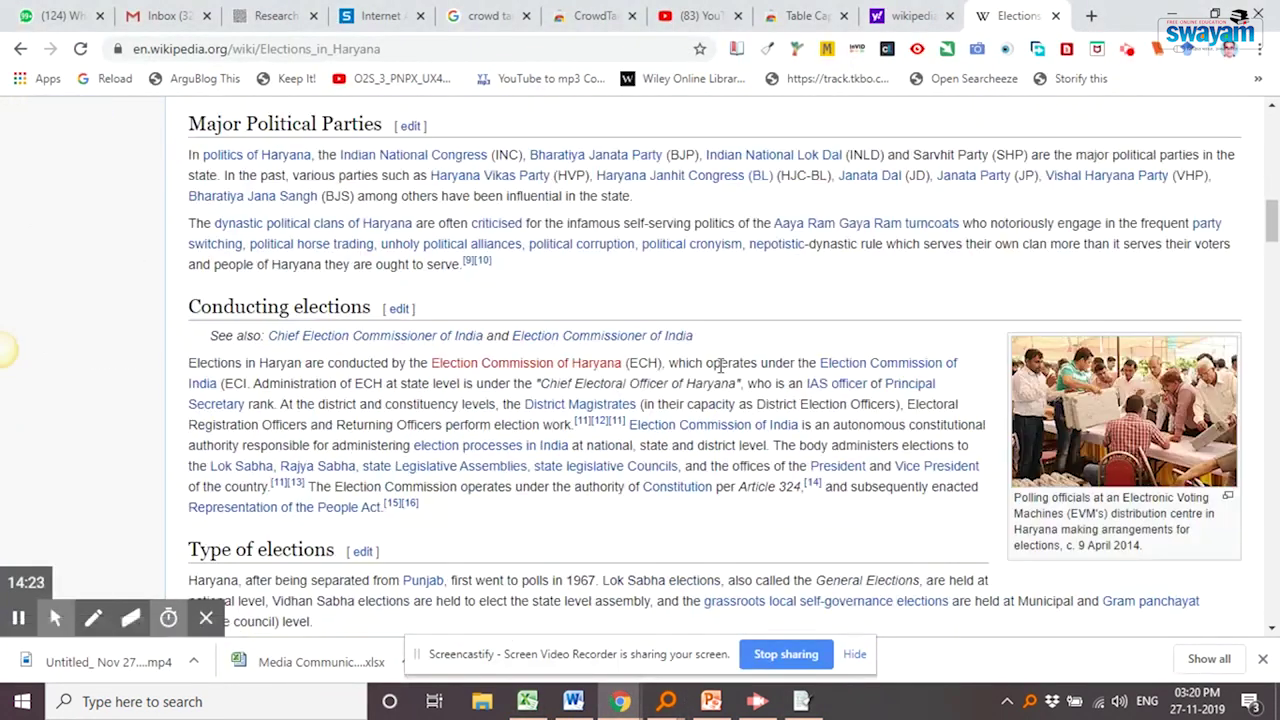
scroll(329, 289, down, 15)
scroll(895, 313, up, 4)
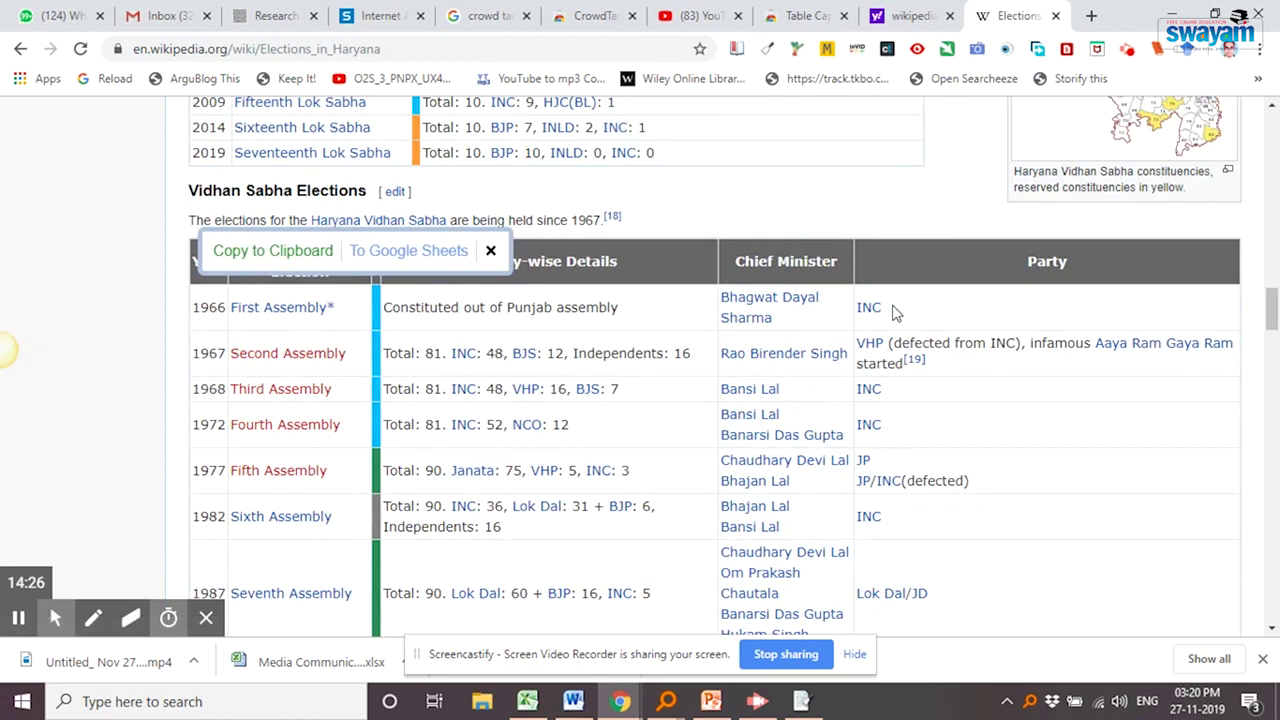
click(1066, 50)
scroll(1080, 337, down, 1)
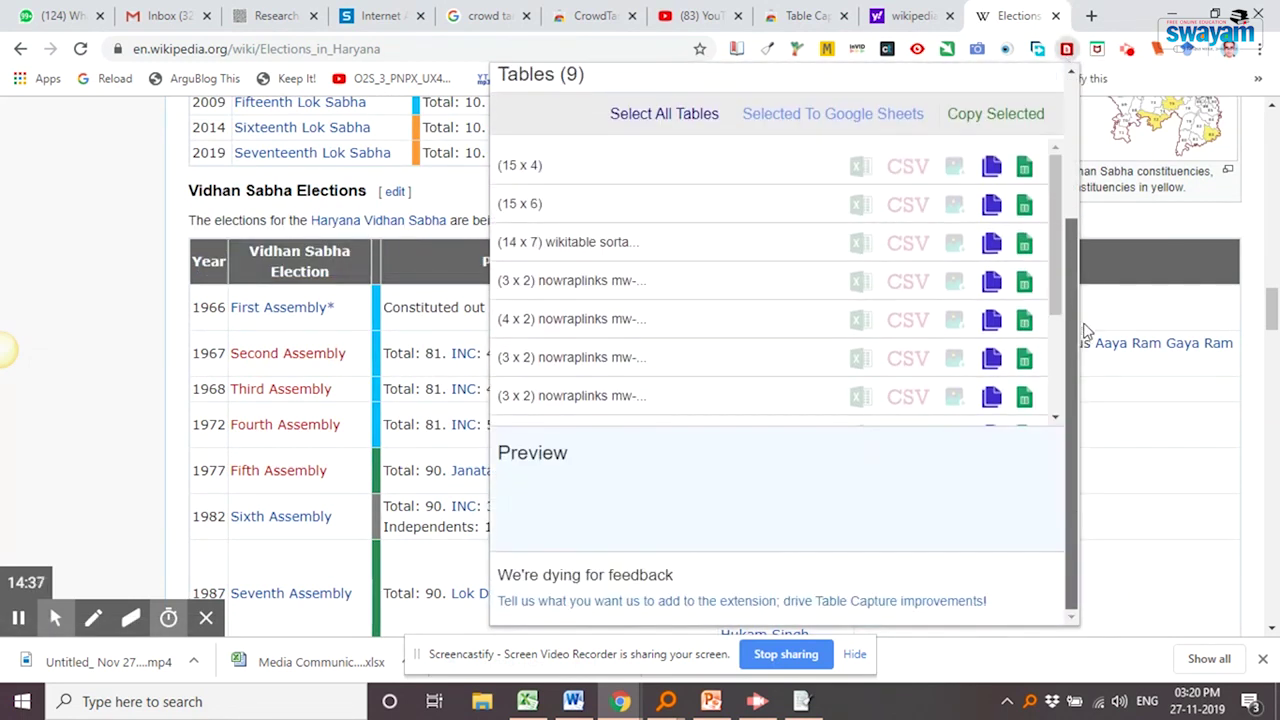
scroll(720, 326, up, 5)
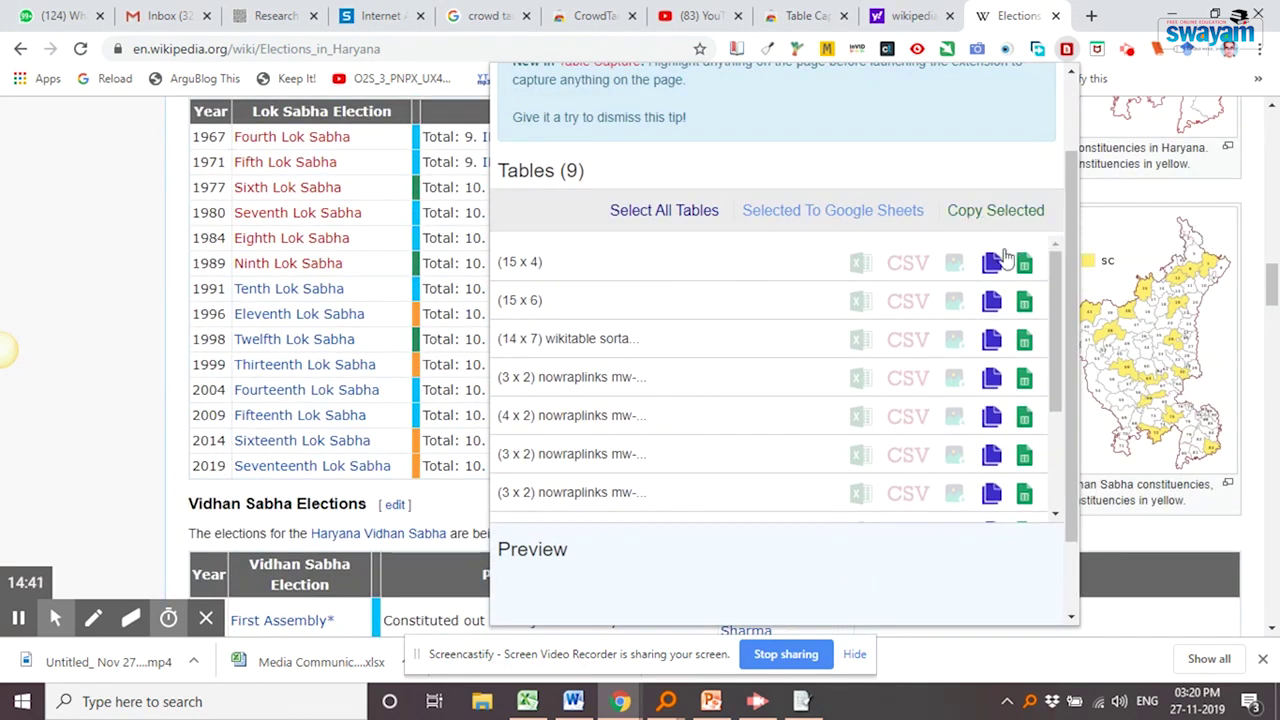
mouse_move(990, 300)
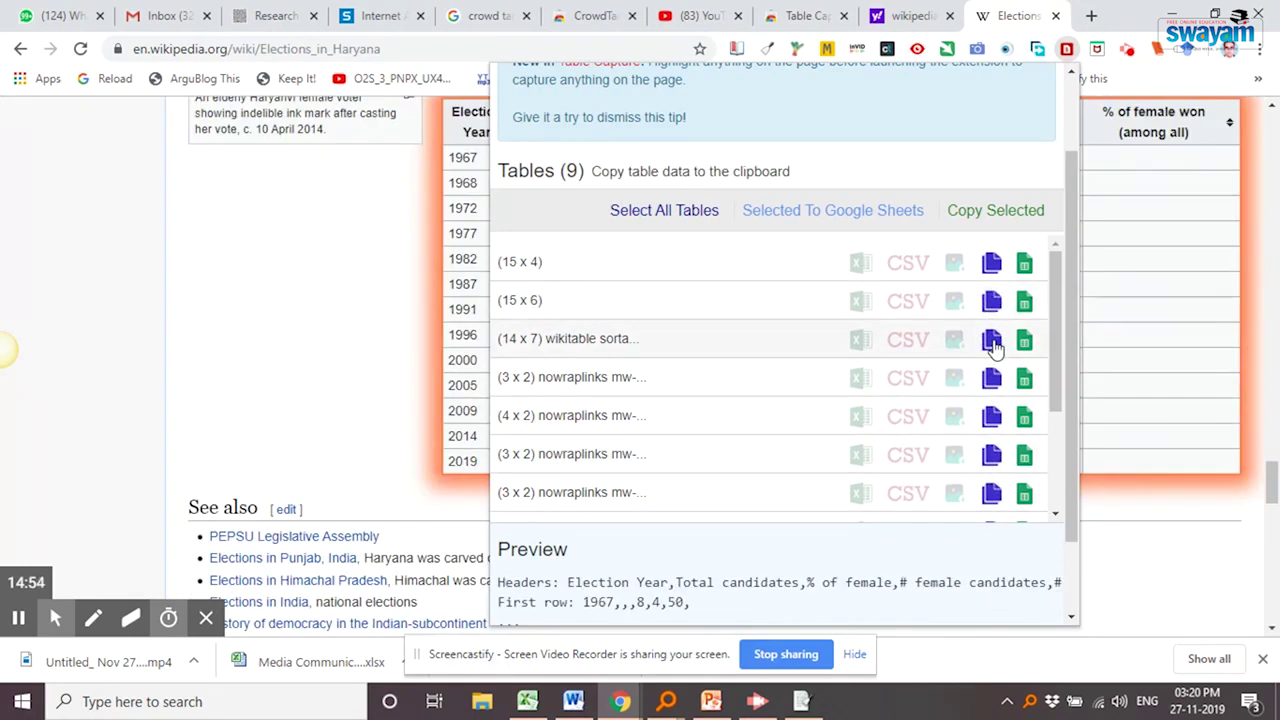
click(991, 341)
- Paste the table into the blank Excel workbook, check cell F7, and close the workbook
click(527, 701)
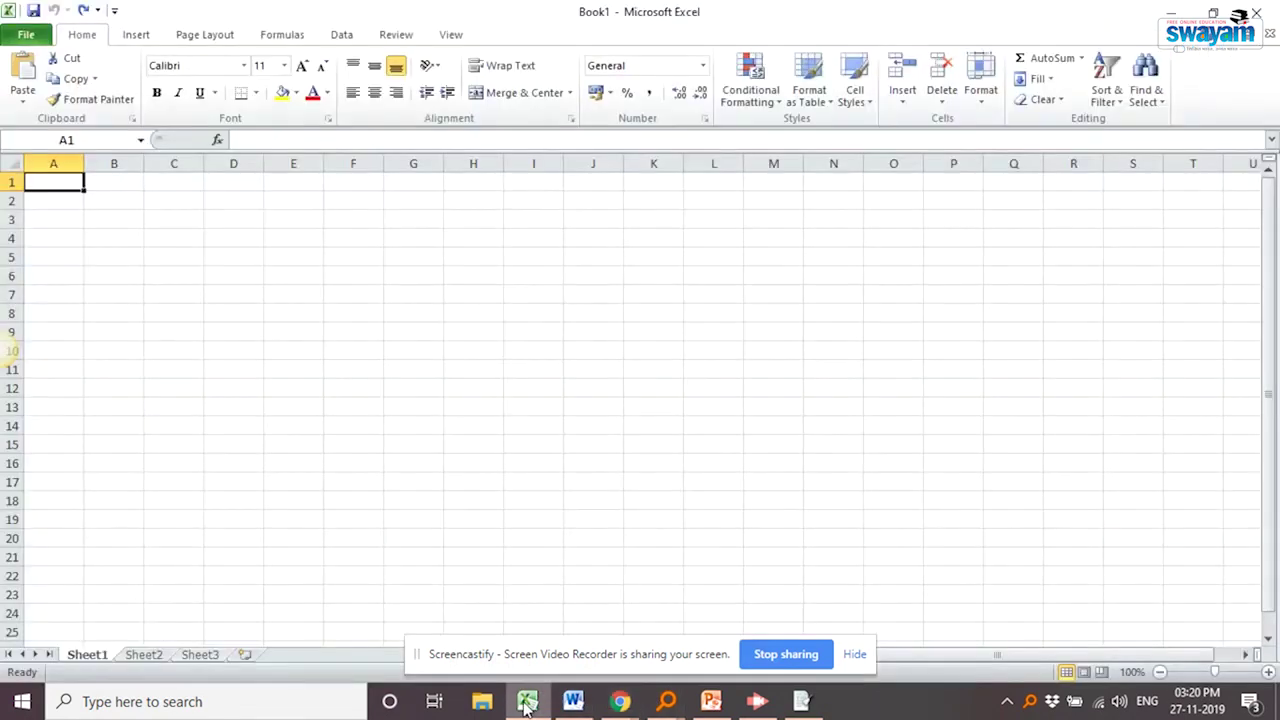
key(ctrl+v)
click(198, 258)
click(358, 292)
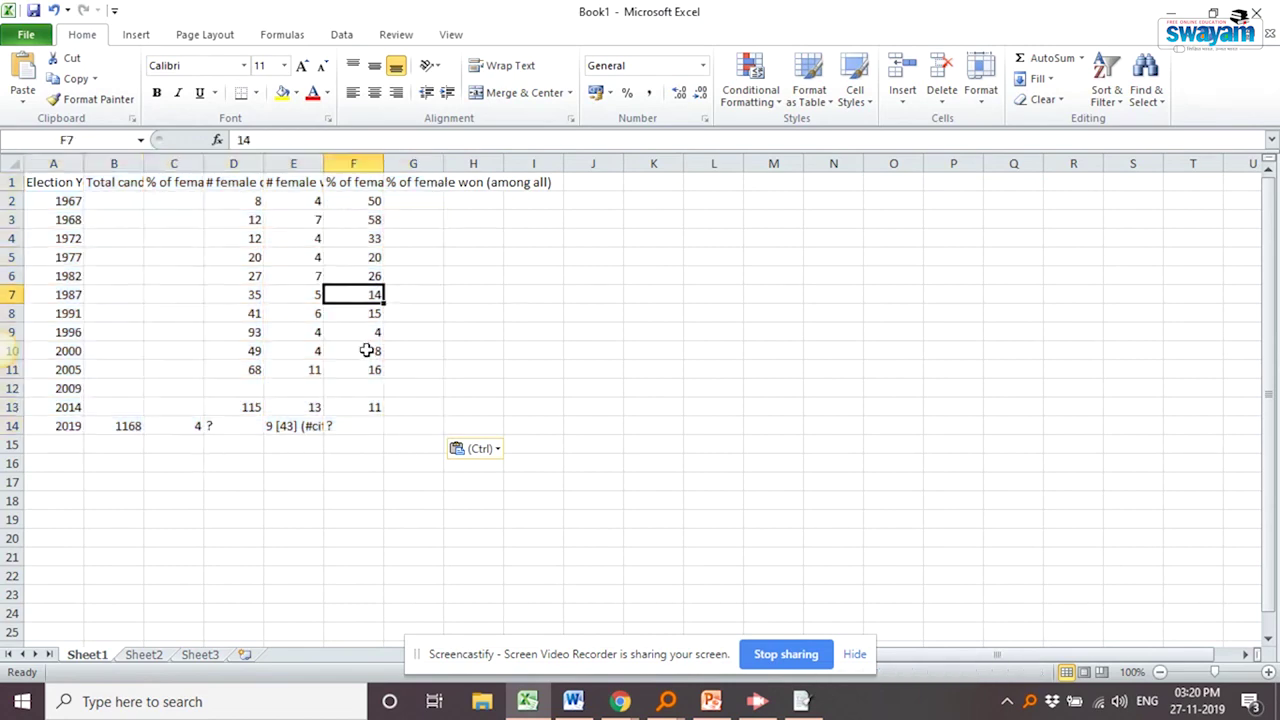
click(1257, 17)
- Try a CSV export of the 15 x 4 Lok Sabha table, then send it to Google Sheets instead
mouse_move(620, 701)
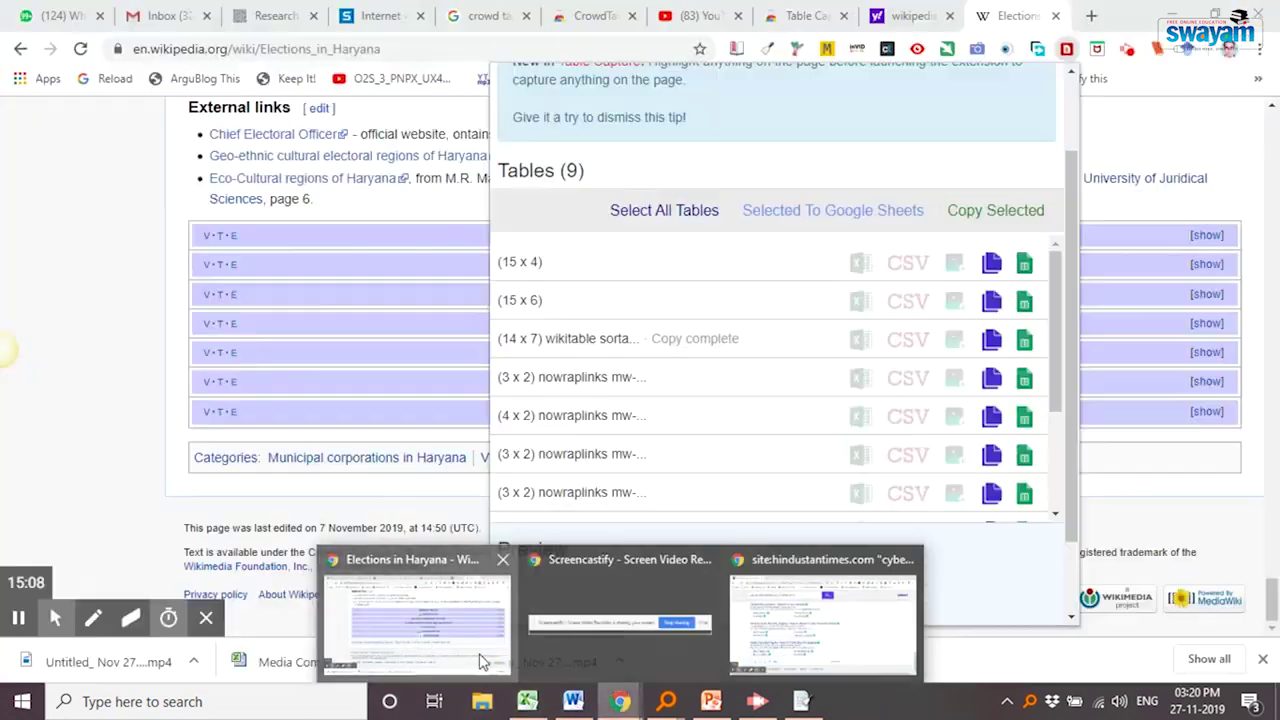
click(380, 590)
scroll(908, 378, up, 1)
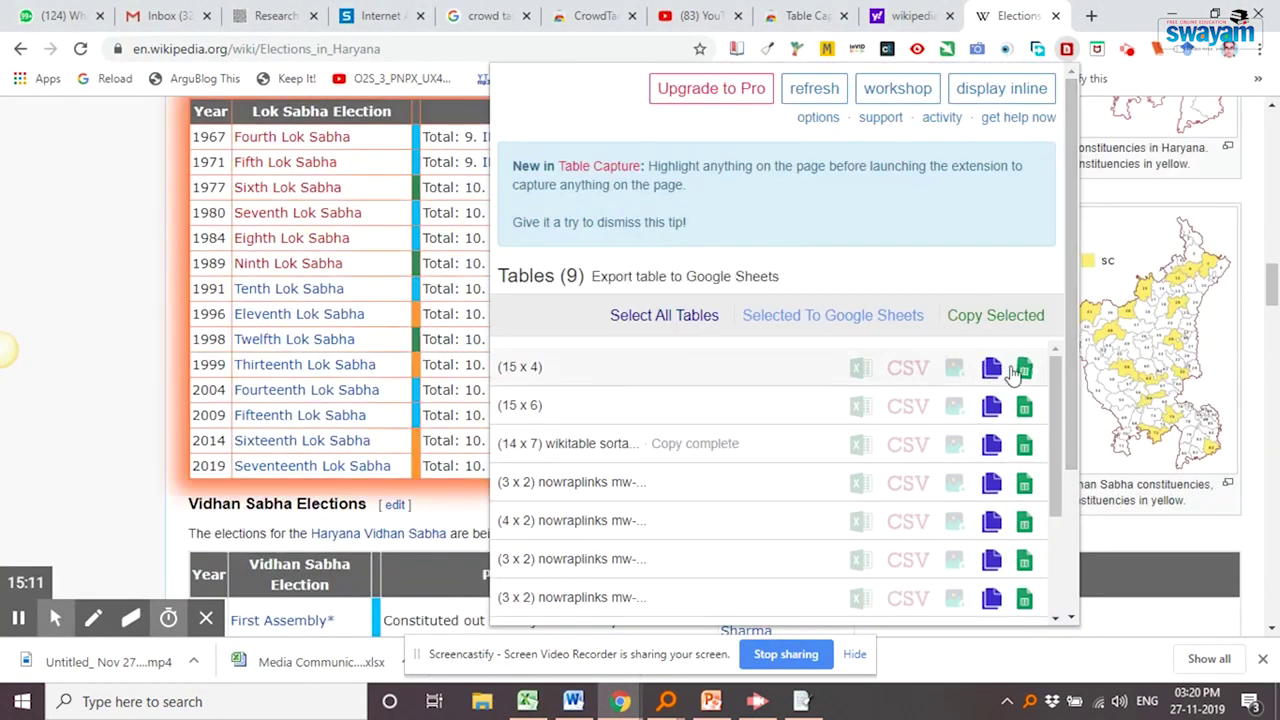
click(908, 370)
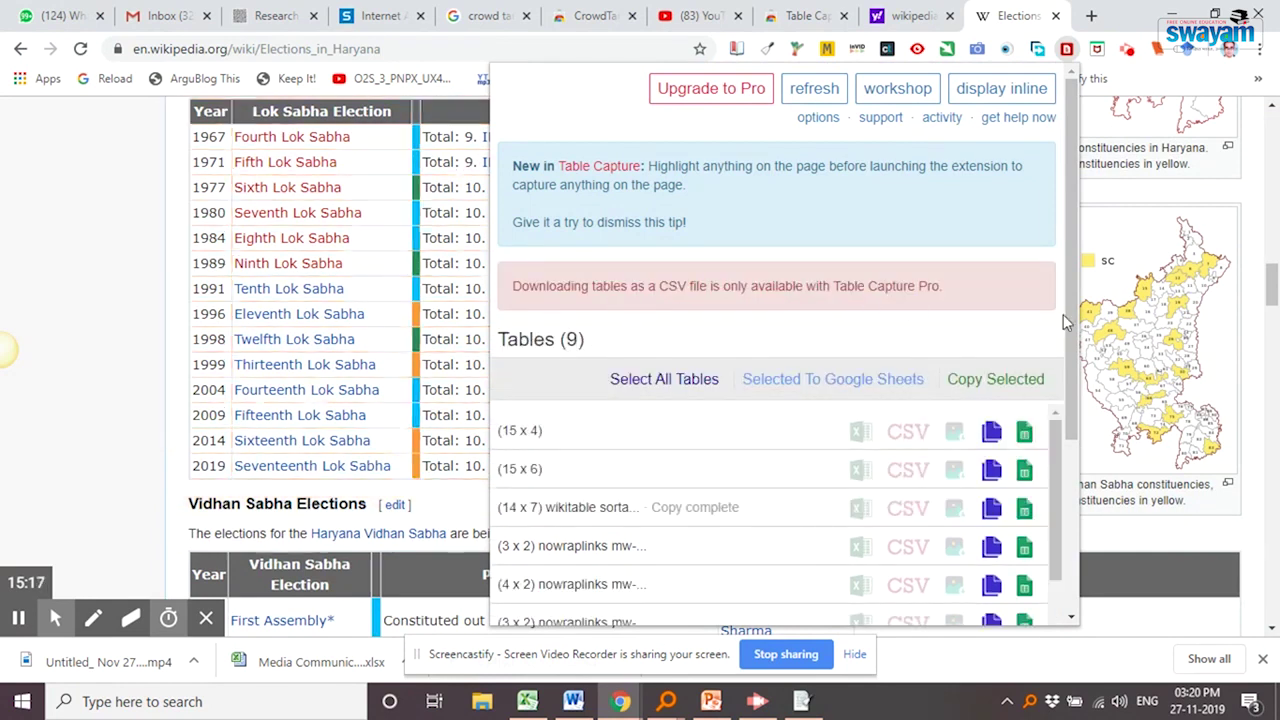
click(1024, 431)
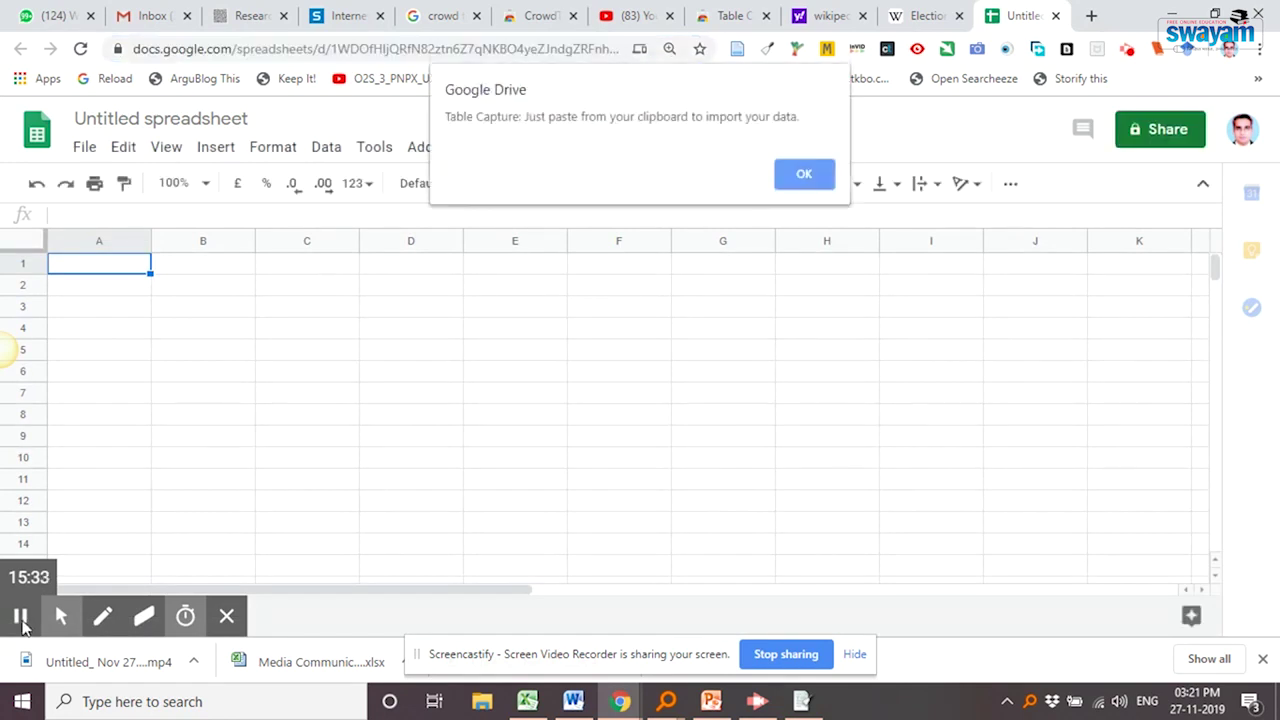
- Dismiss the Table Capture alert, paste the election table into A1, then close the spreadsheet tab
click(803, 175)
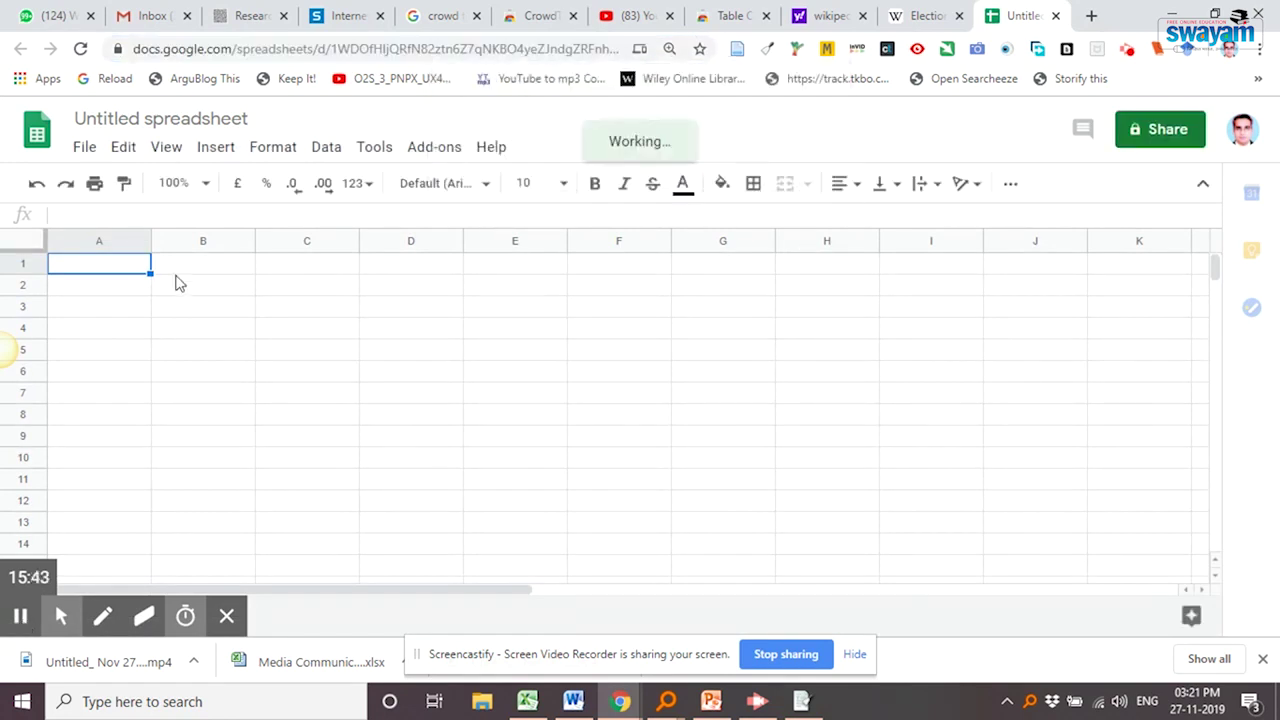
key(ctrl+v)
scroll(275, 390, down, 5)
click(320, 372)
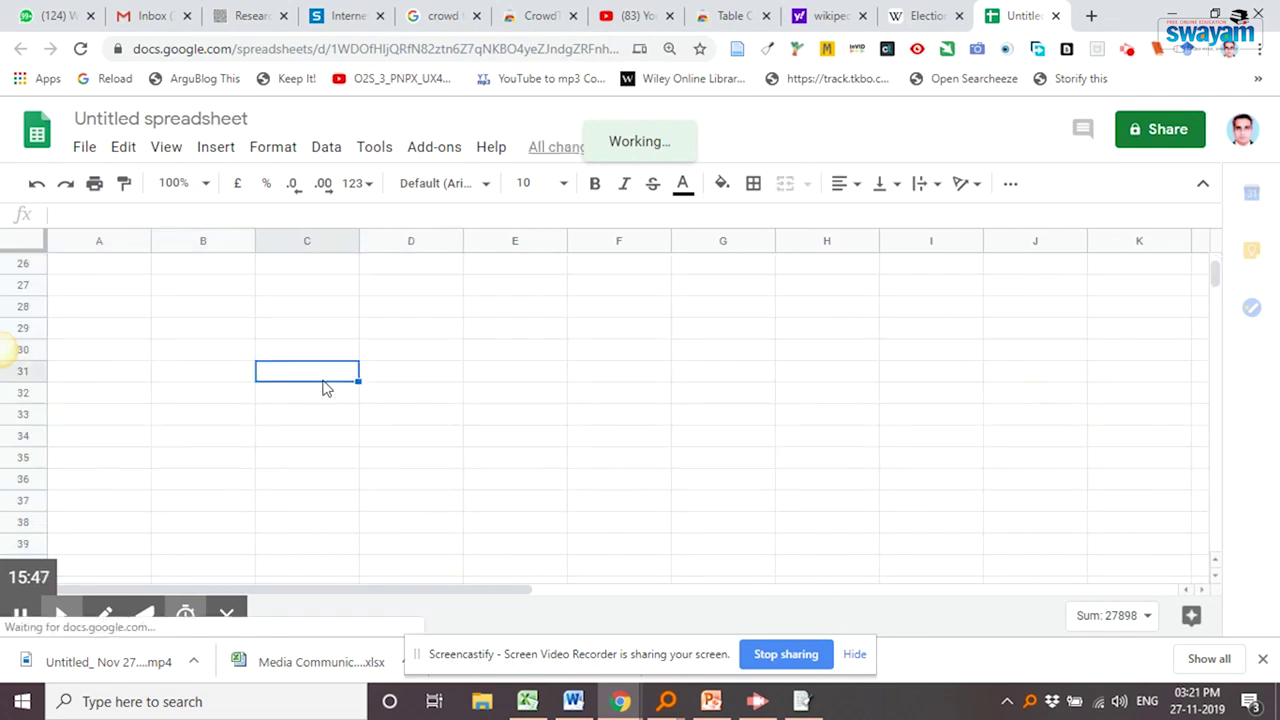
scroll(320, 380, up, 5)
click(1056, 15)
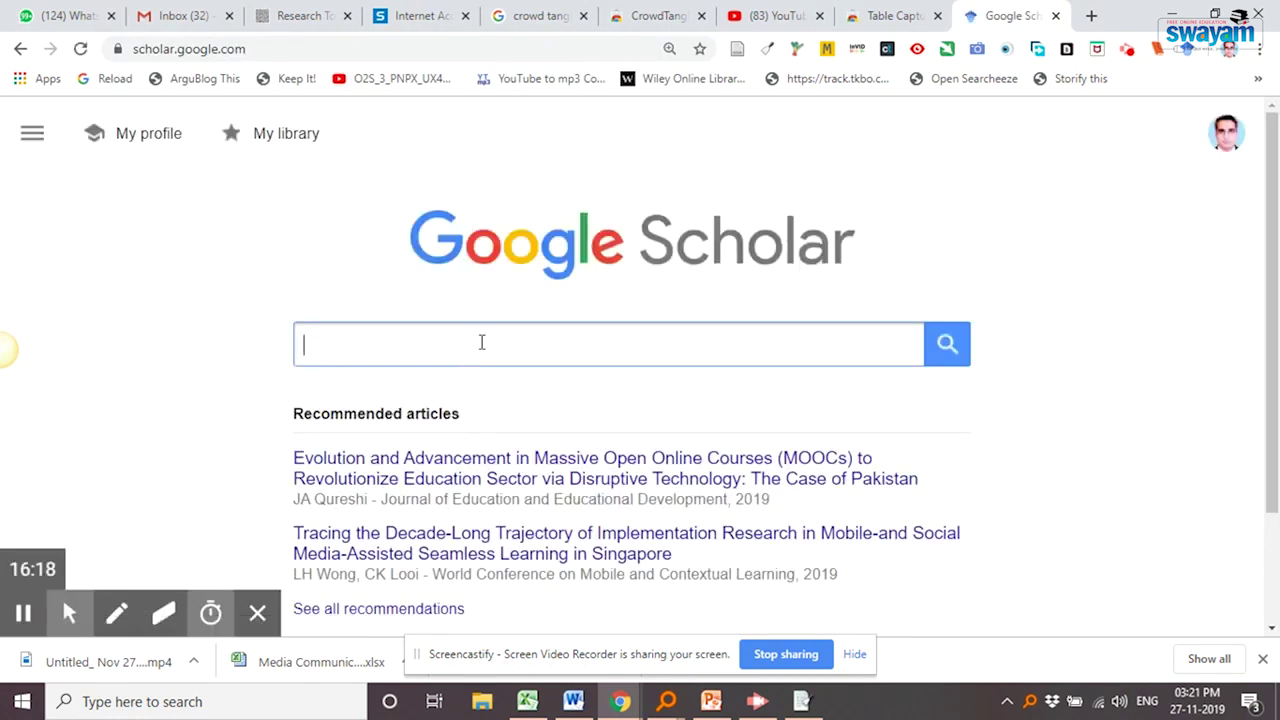
- Rerun the recent "social data" AROUND 10 "gold mine" search and open the "A gold mine…" Nordic register article
click(481, 342)
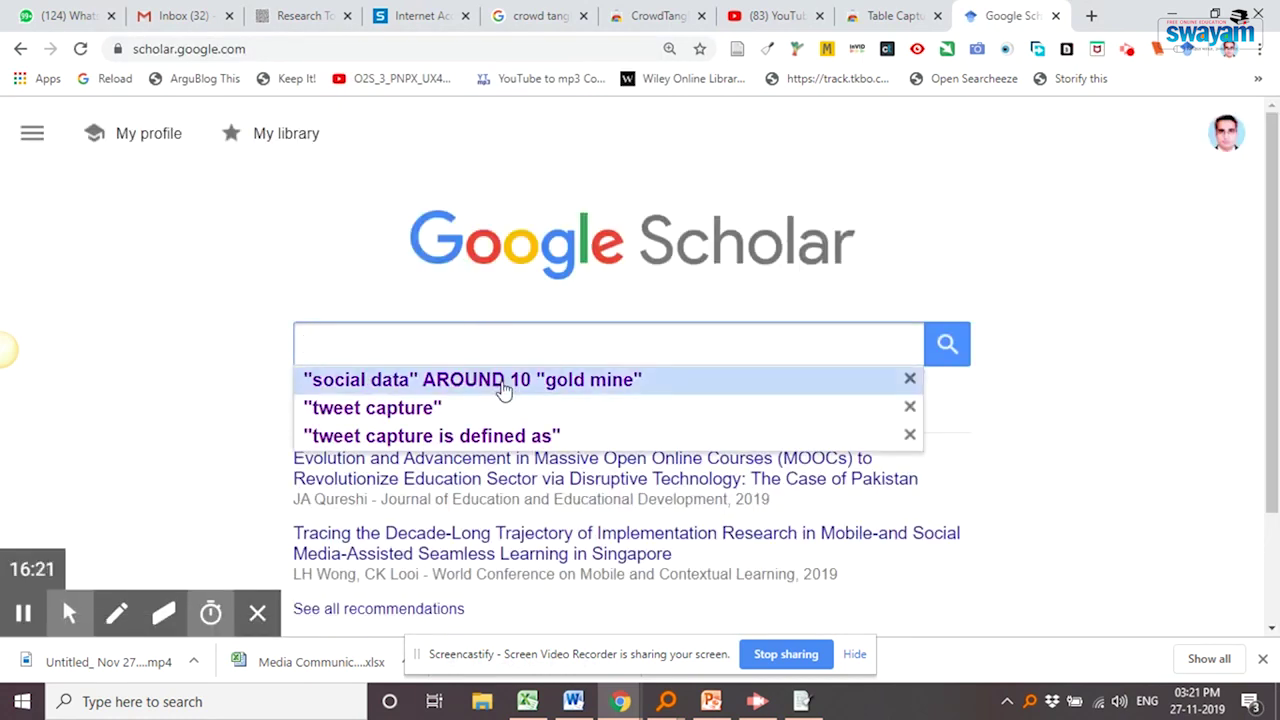
click(495, 382)
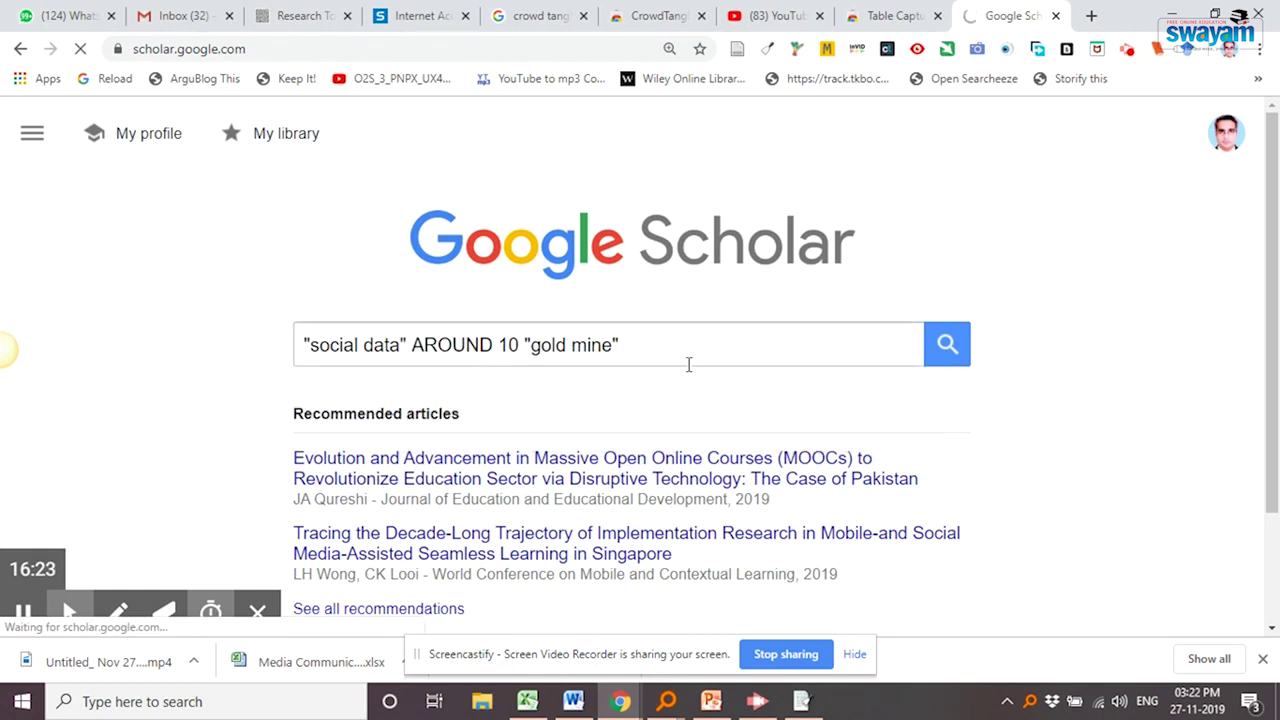
scroll(680, 345, down, 5)
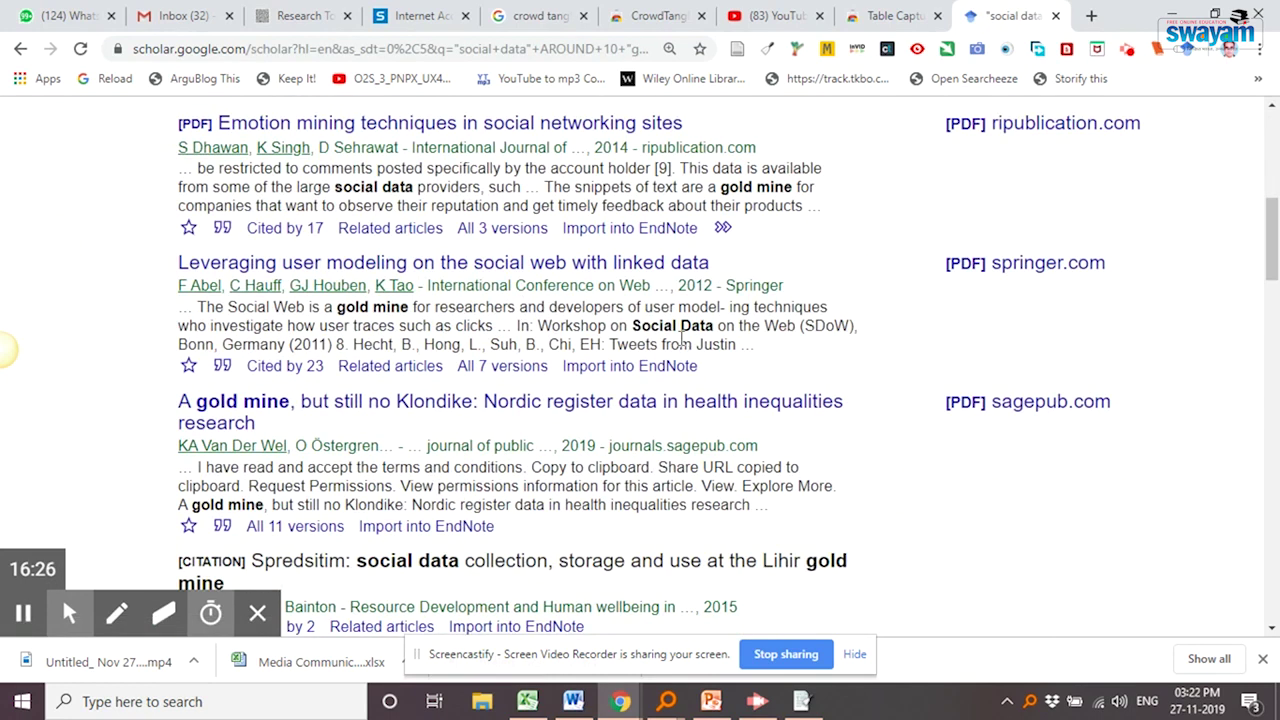
scroll(670, 428, up, 2)
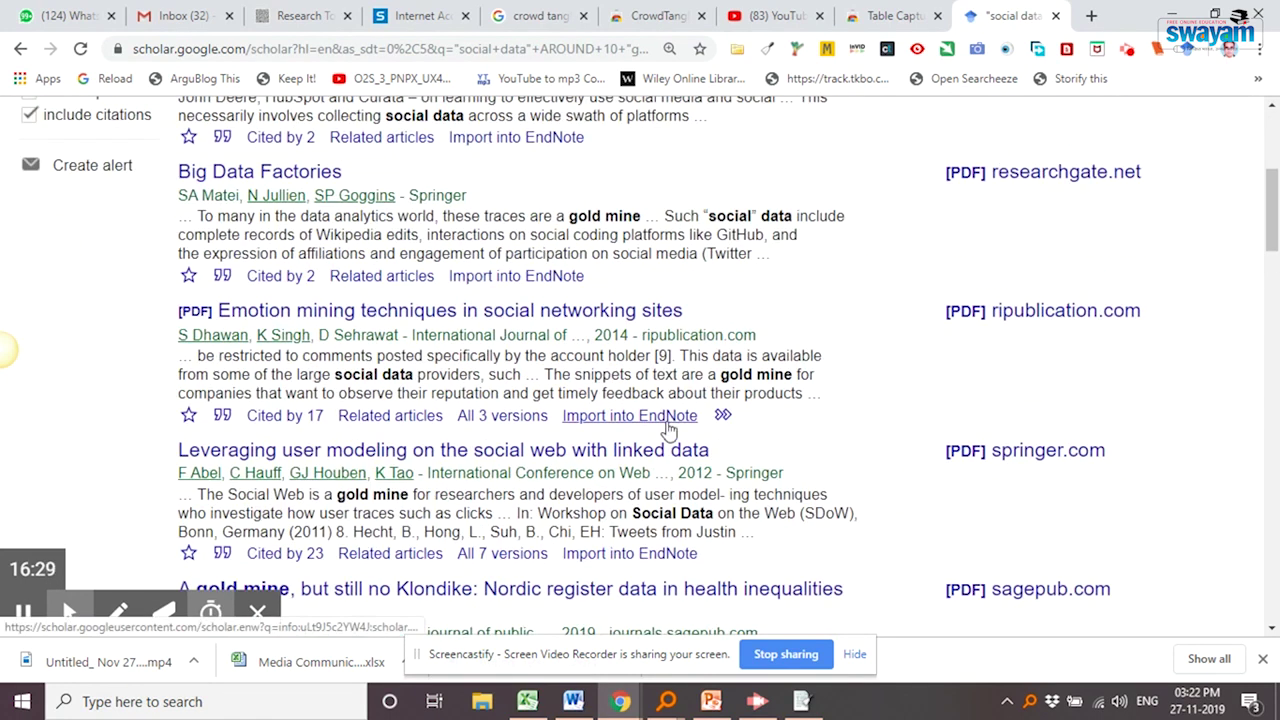
scroll(828, 428, down, 2)
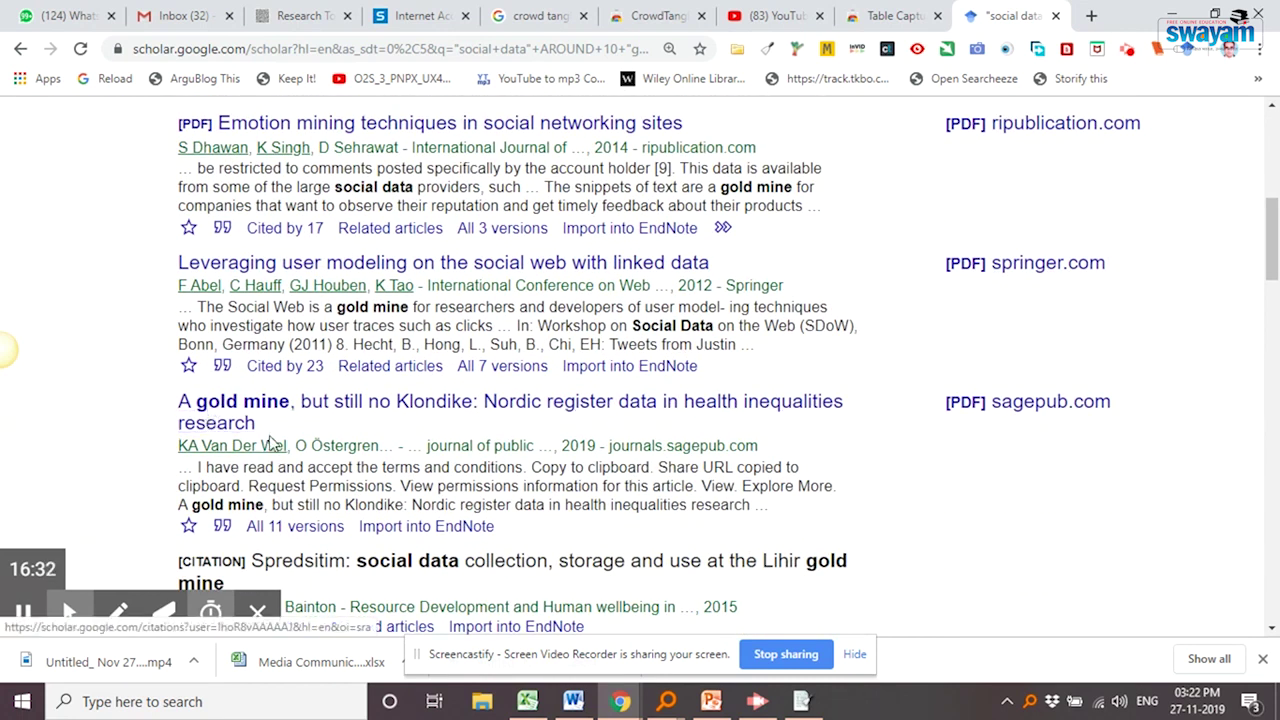
click(735, 415)
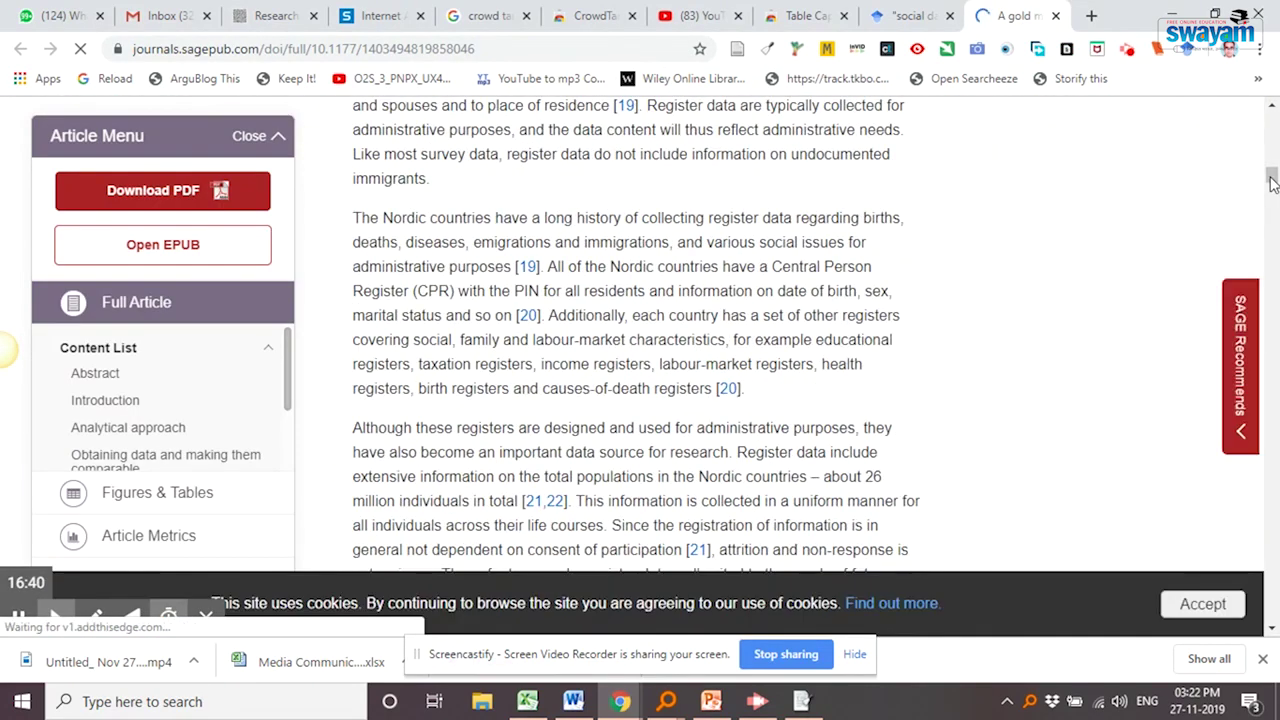
- Look up reference [20] with the Scholar Button and select its APA citation, then open reference [21] in Scholar
scroll(1275, 120, up, 5)
drag(1274, 185, 1274, 580)
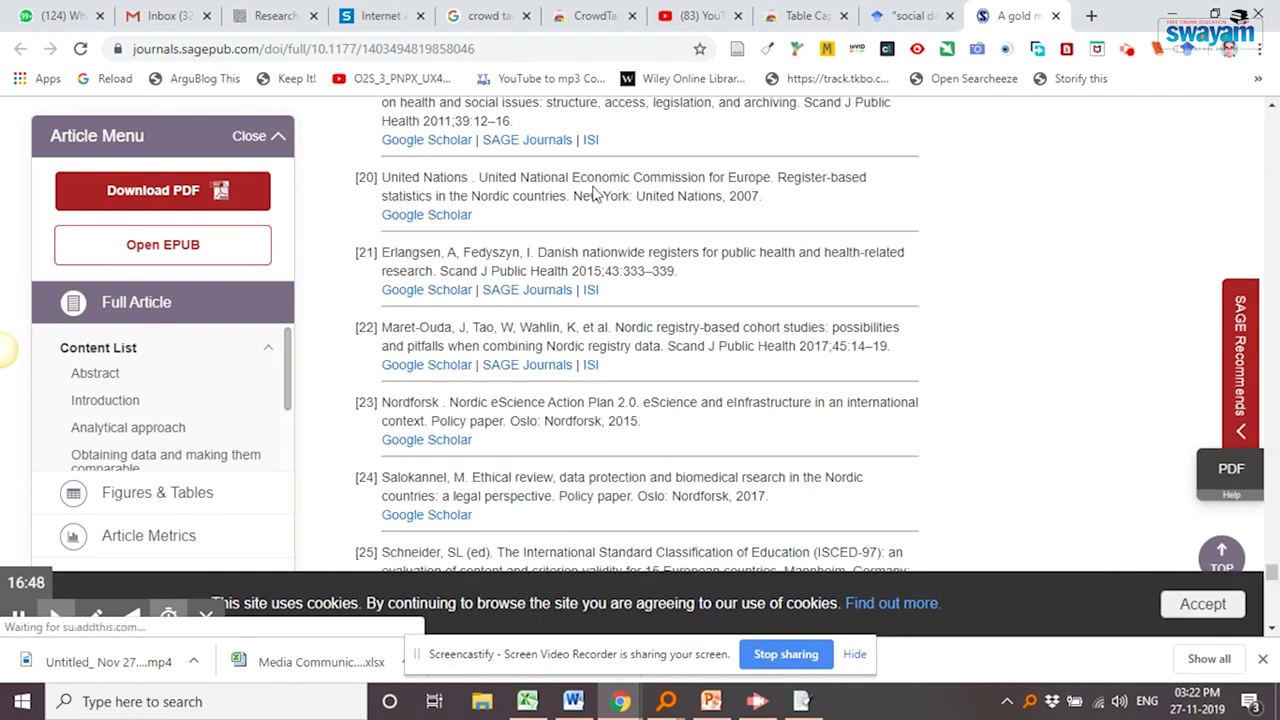
drag(381, 177, 730, 195)
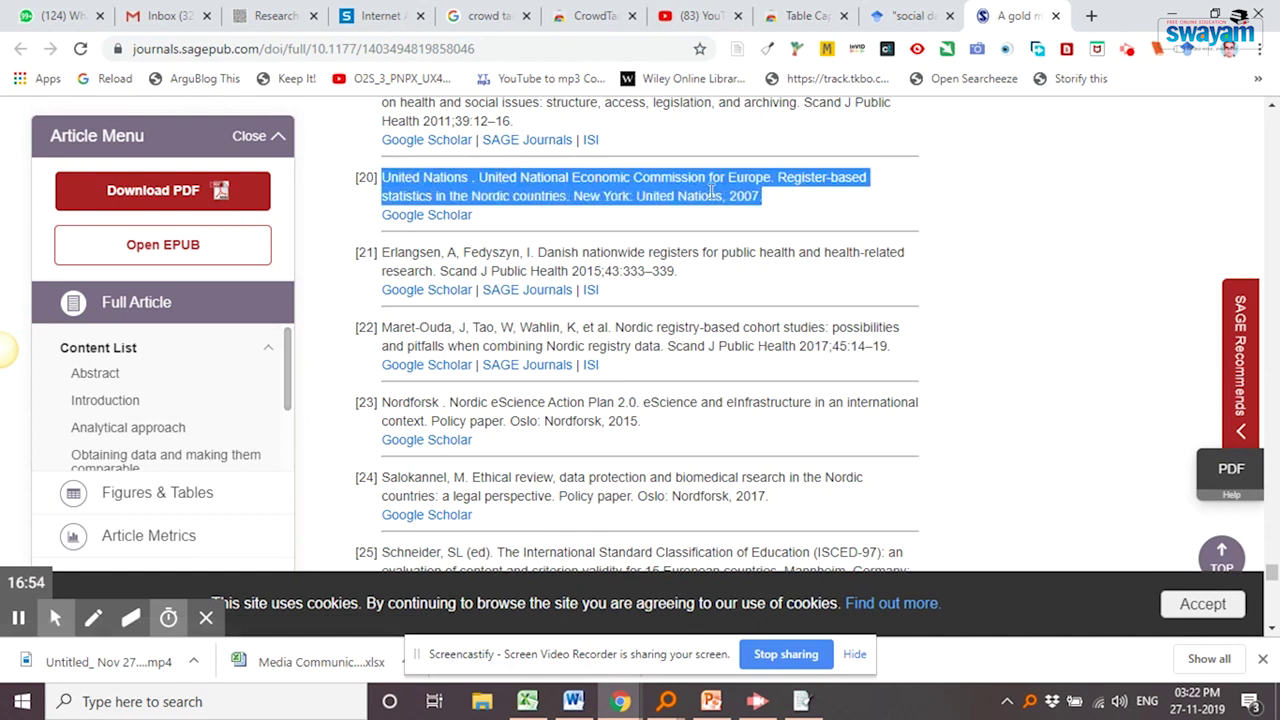
click(1188, 50)
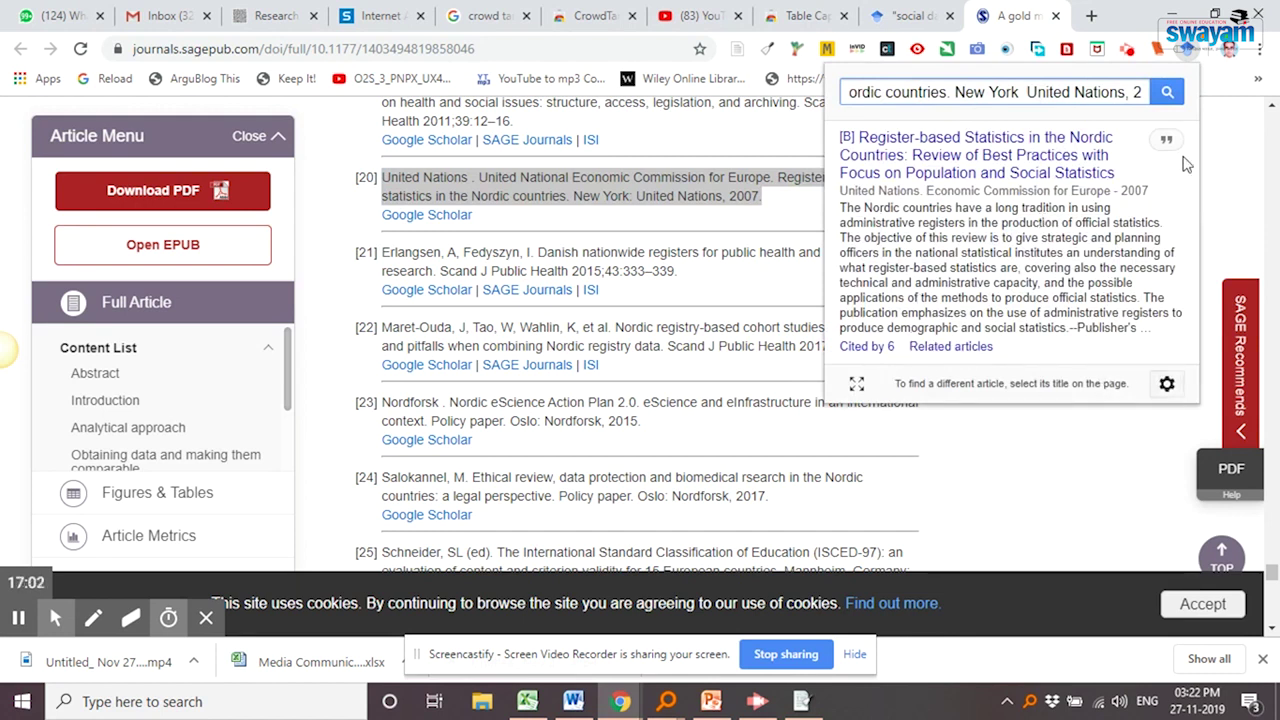
click(1166, 144)
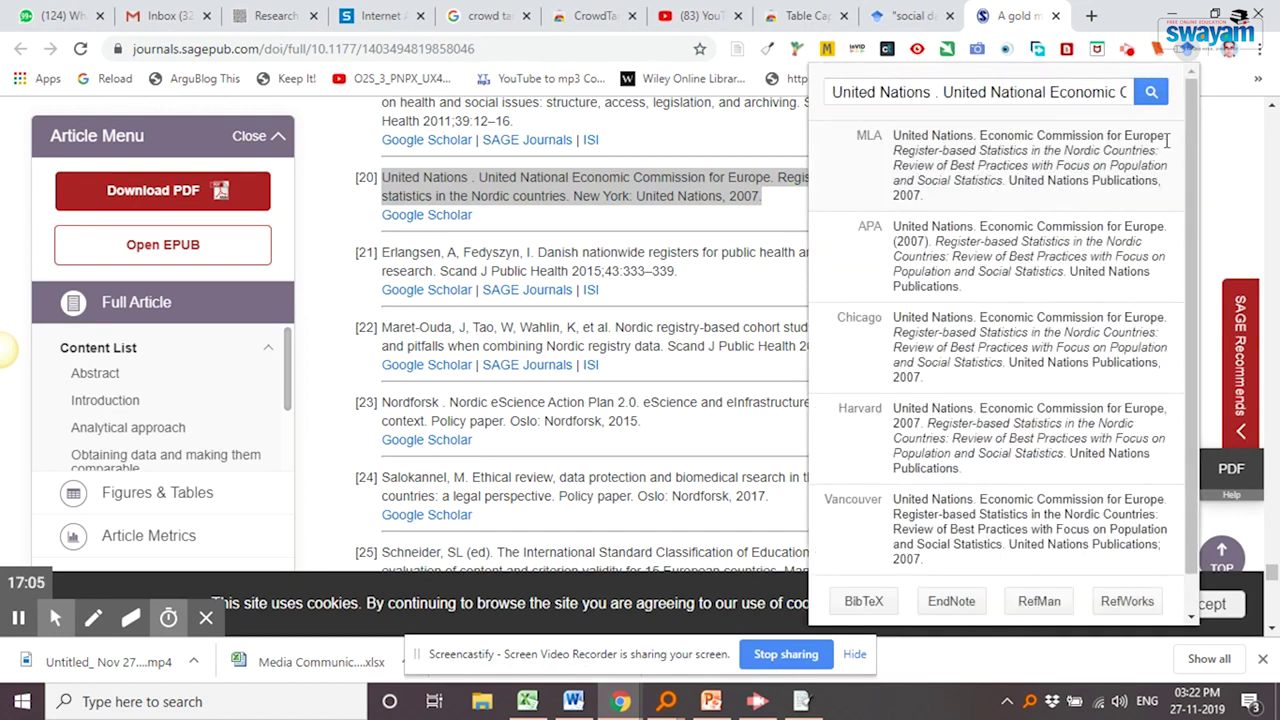
click(1012, 256)
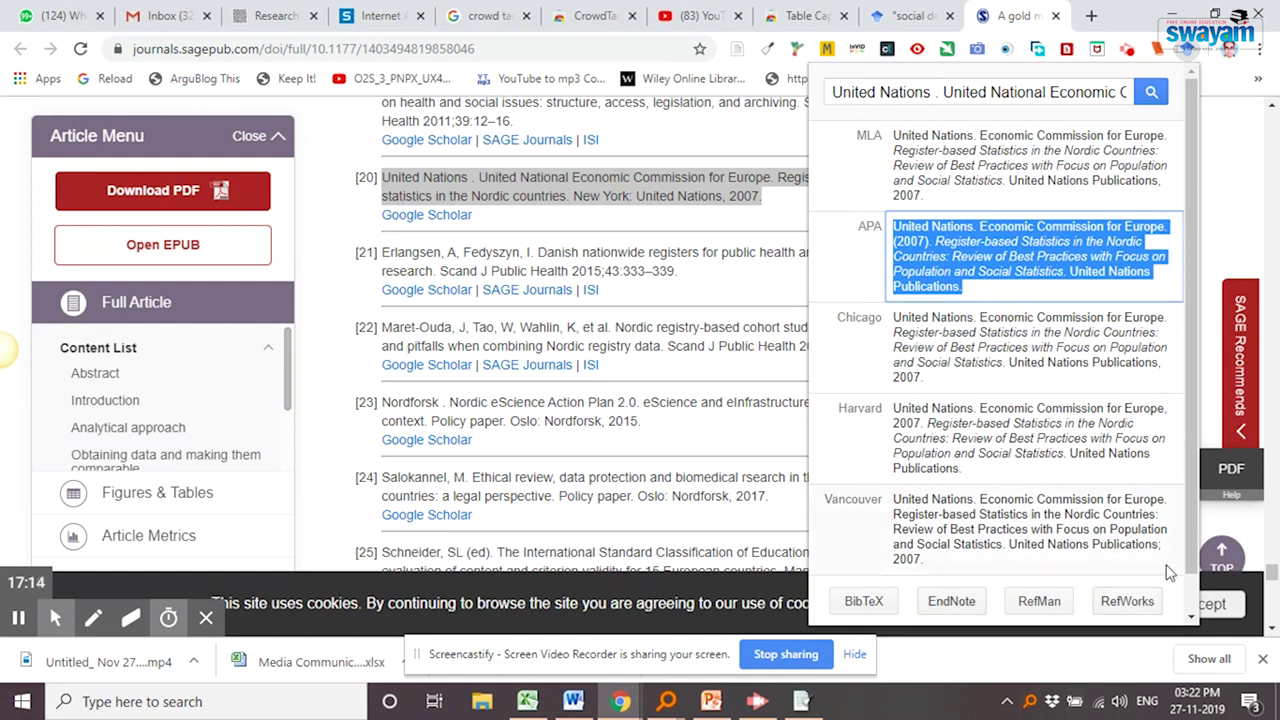
click(1230, 257)
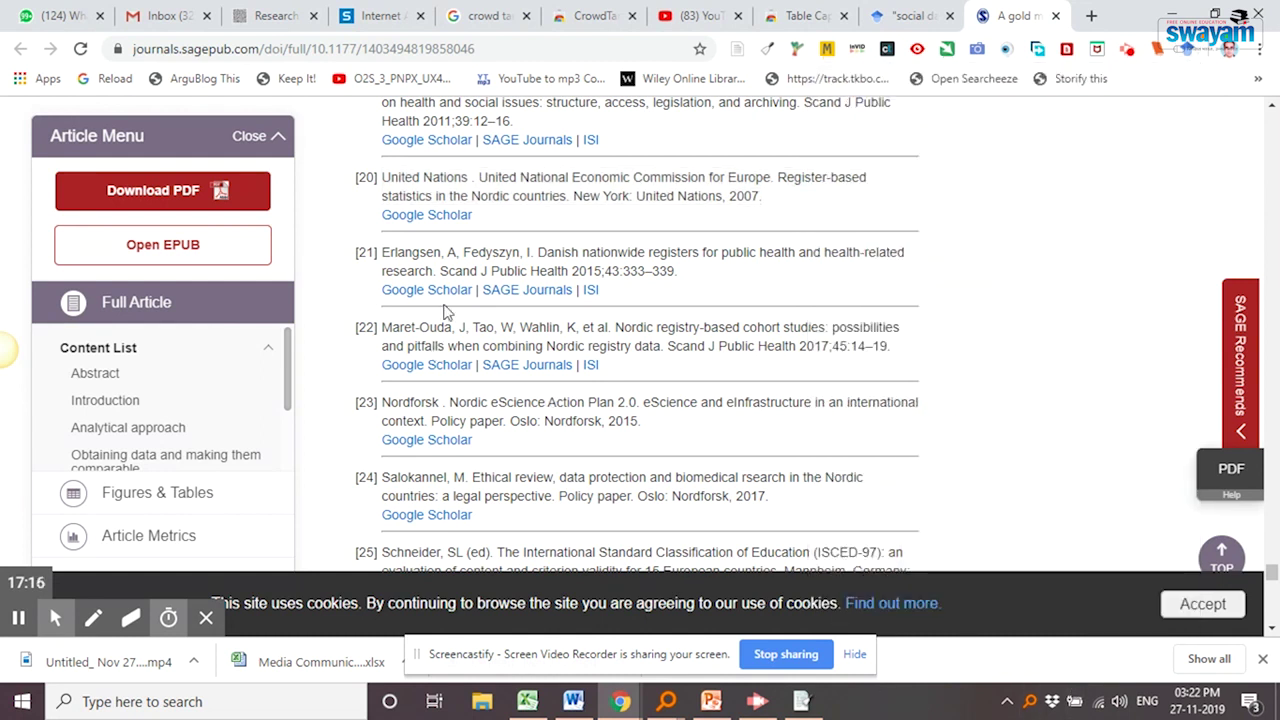
click(447, 305)
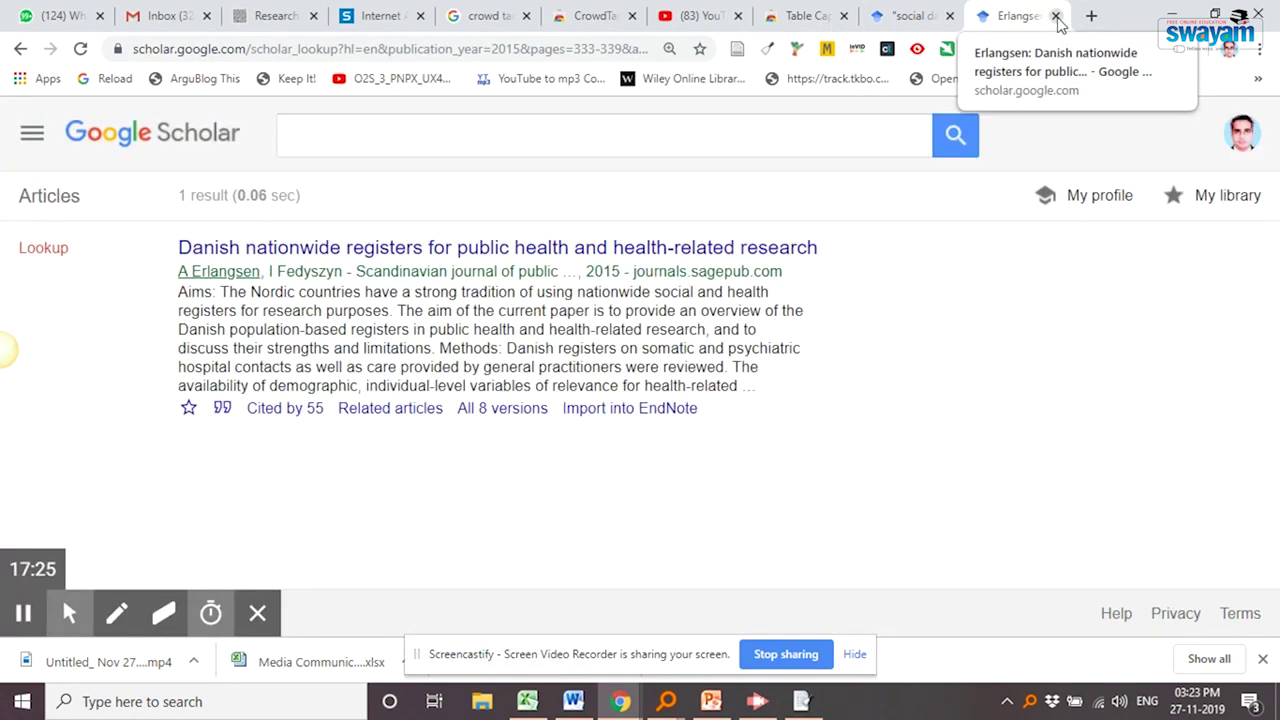
- Select the APA citation for the Danish nationwide registers paper, then close the Cite dialog and tab
click(222, 408)
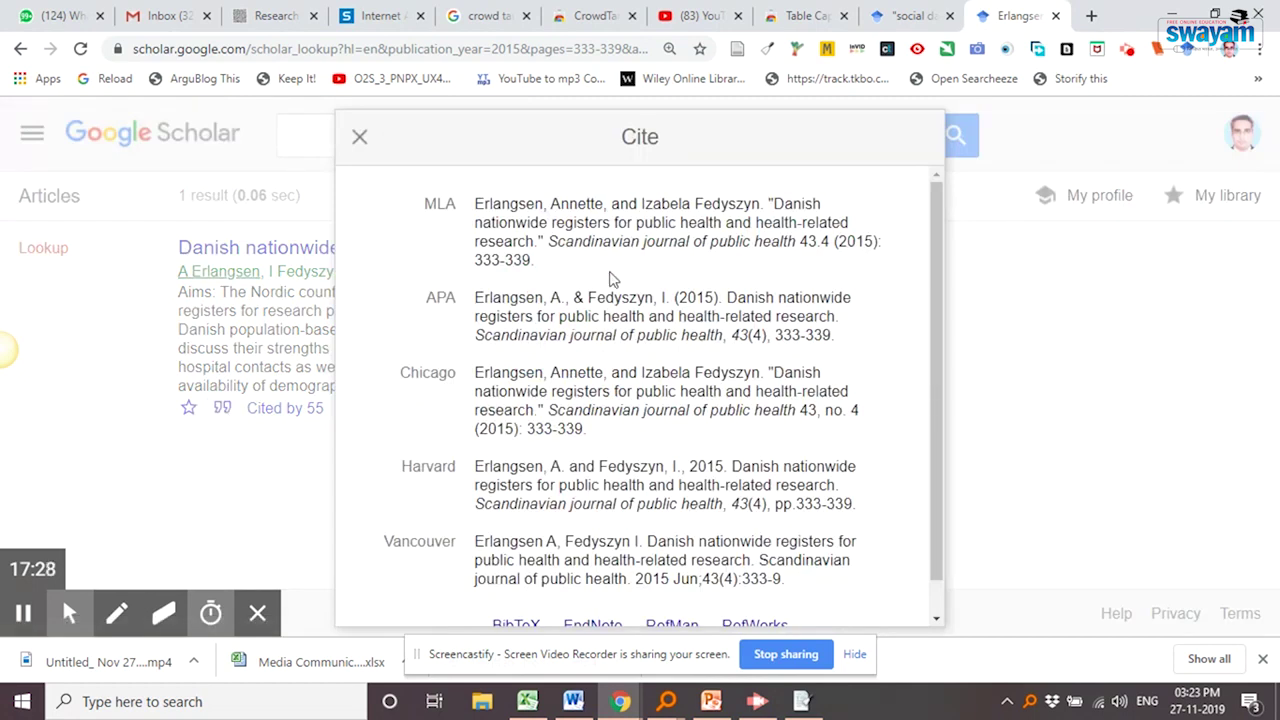
click(576, 303)
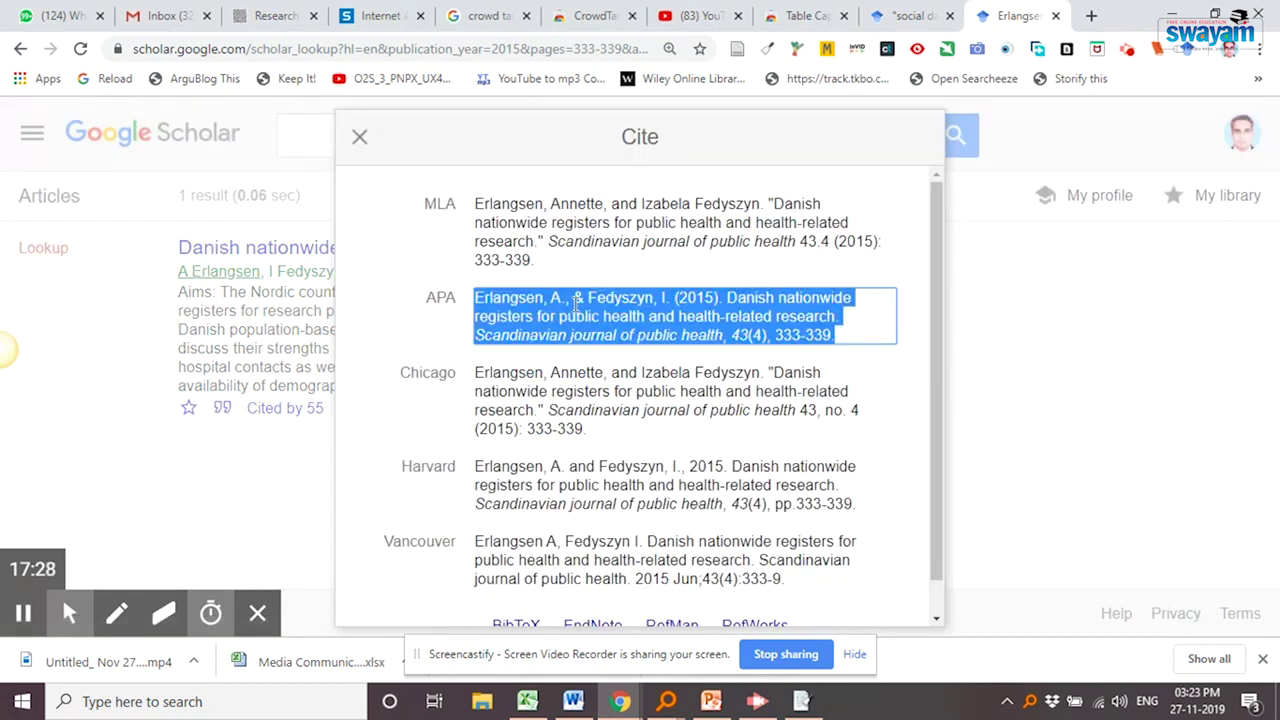
click(359, 136)
click(1058, 16)
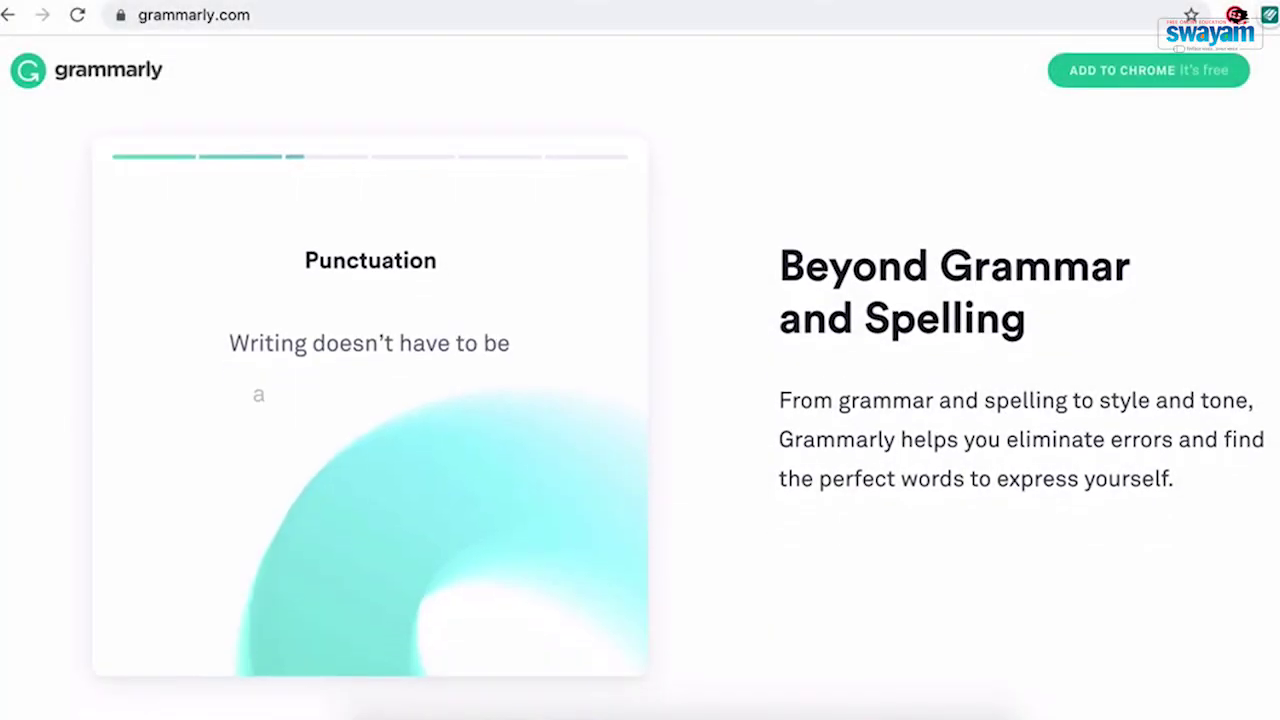
- Scroll down Grammarly's page to its punctuation suggestion demo
scroll(640, 400, down, 1)
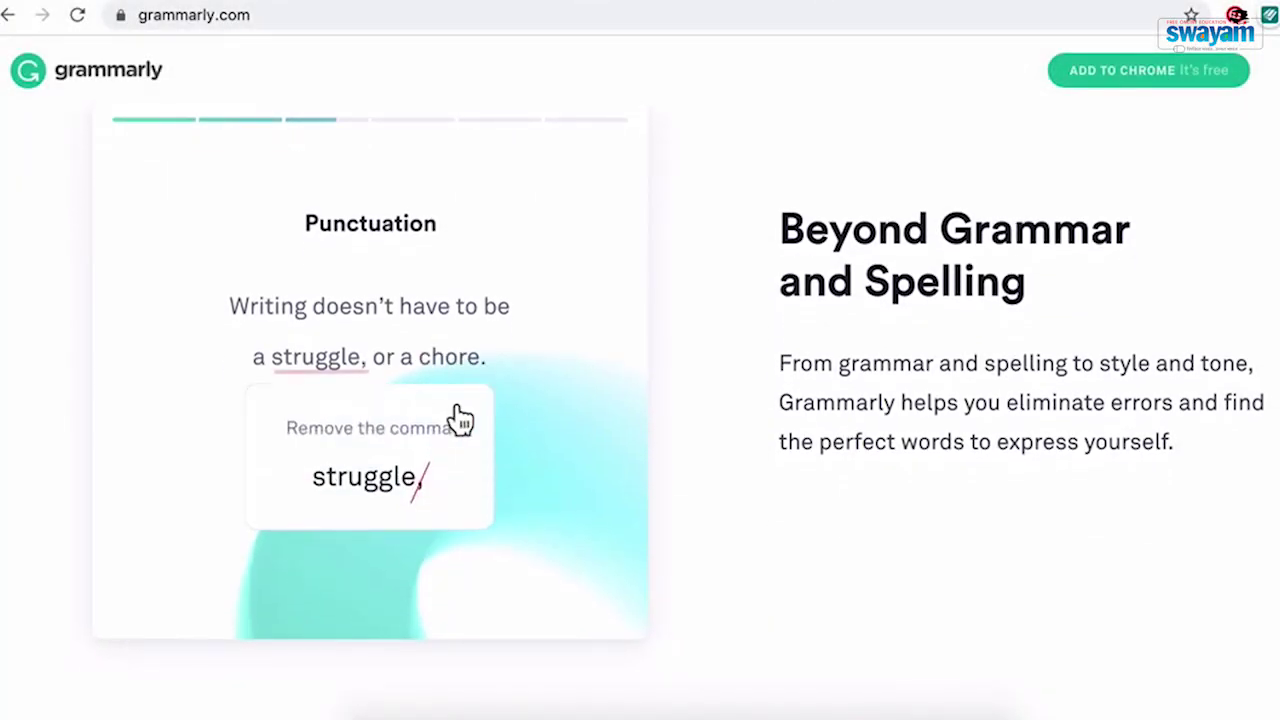